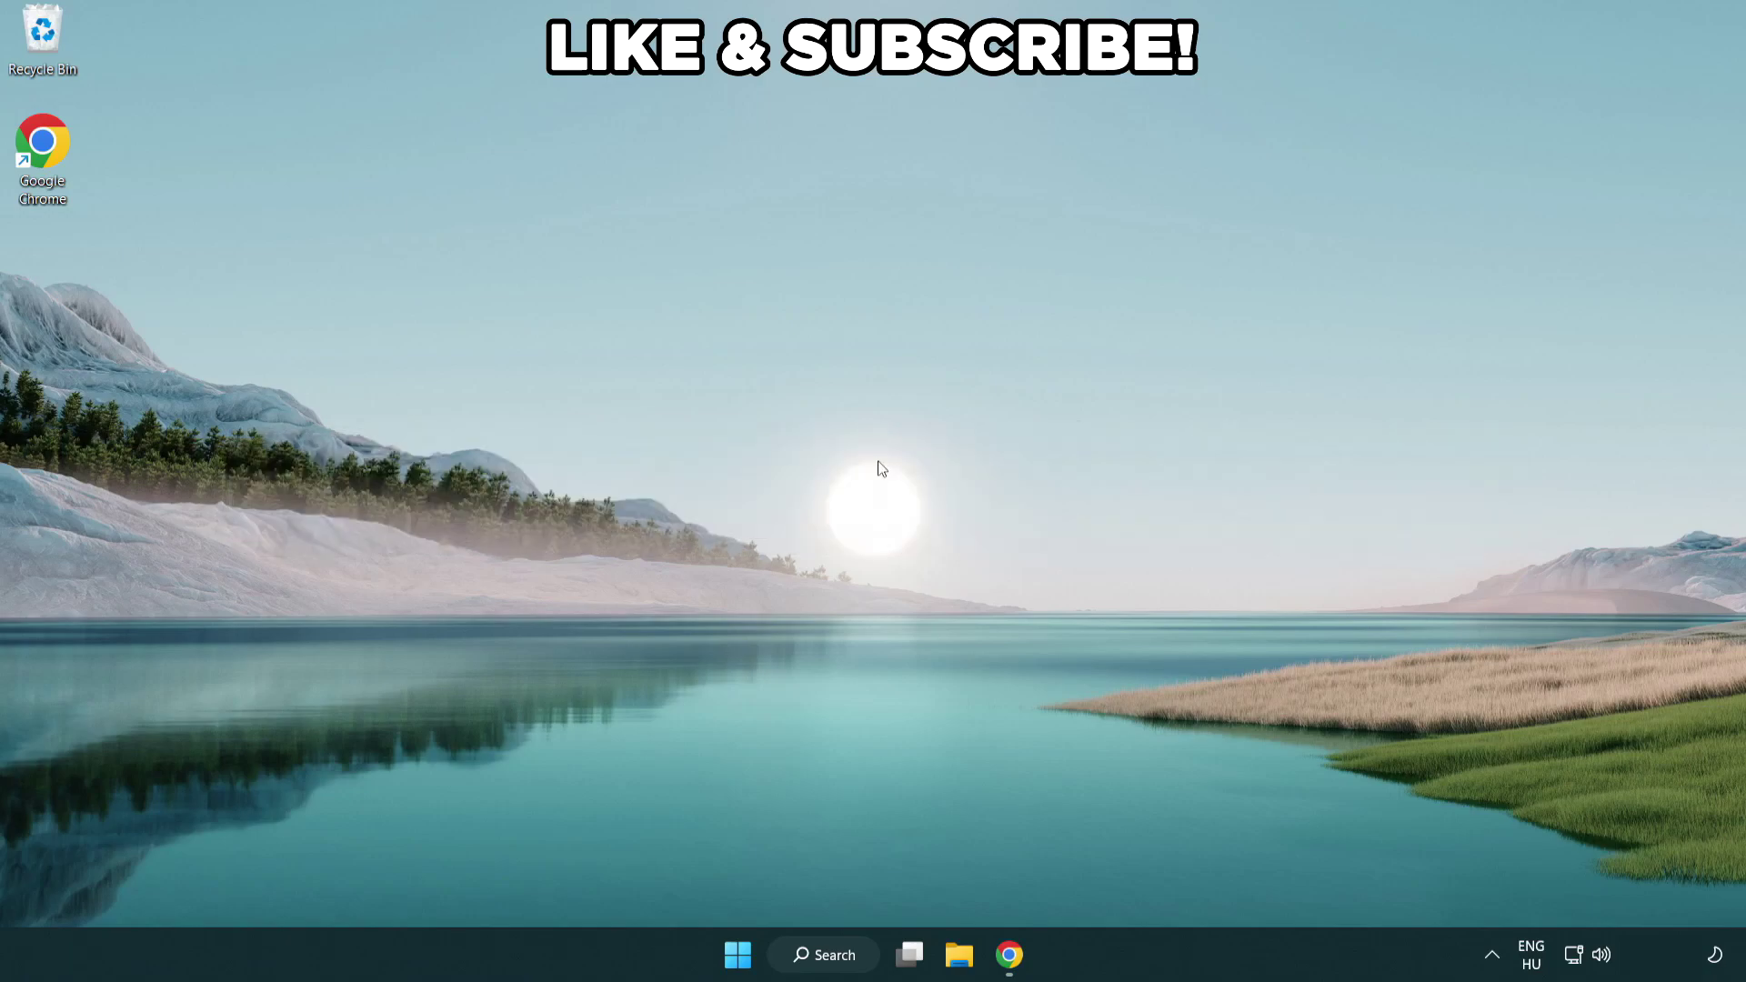
# - Search Windows for 'edit power plan' so Edit power plan shows as the best match
pyautogui.click(846, 954)
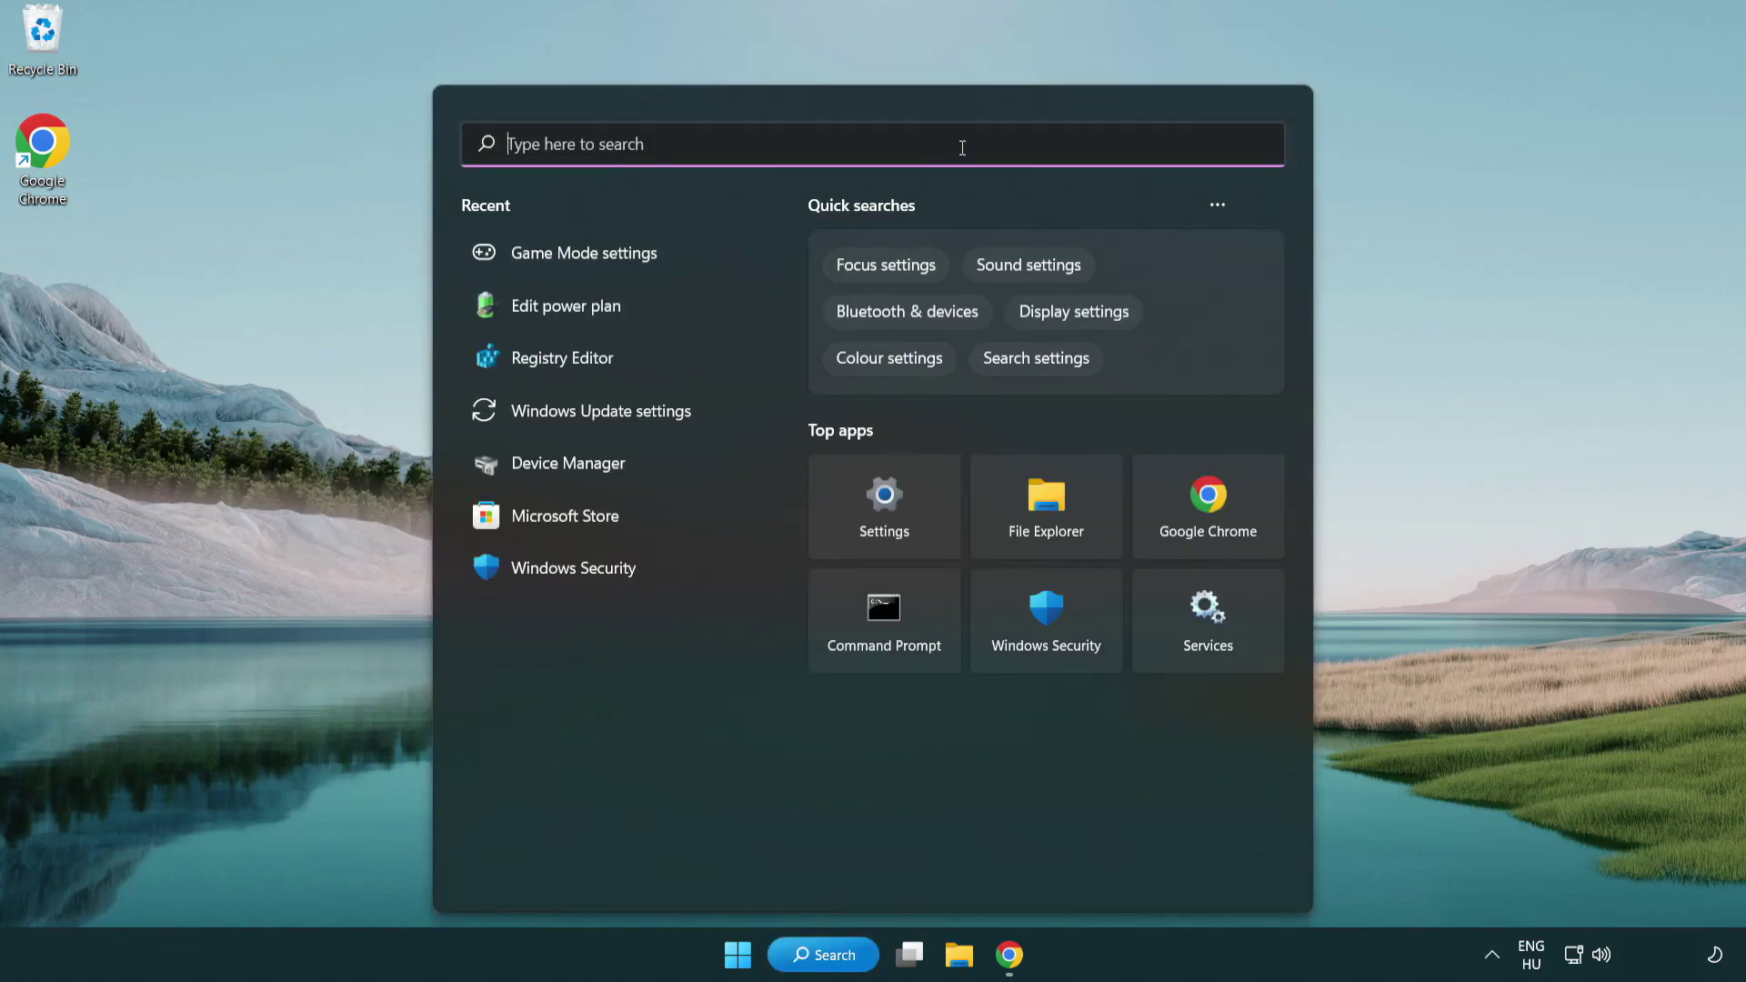
pyautogui.write('edit power ')
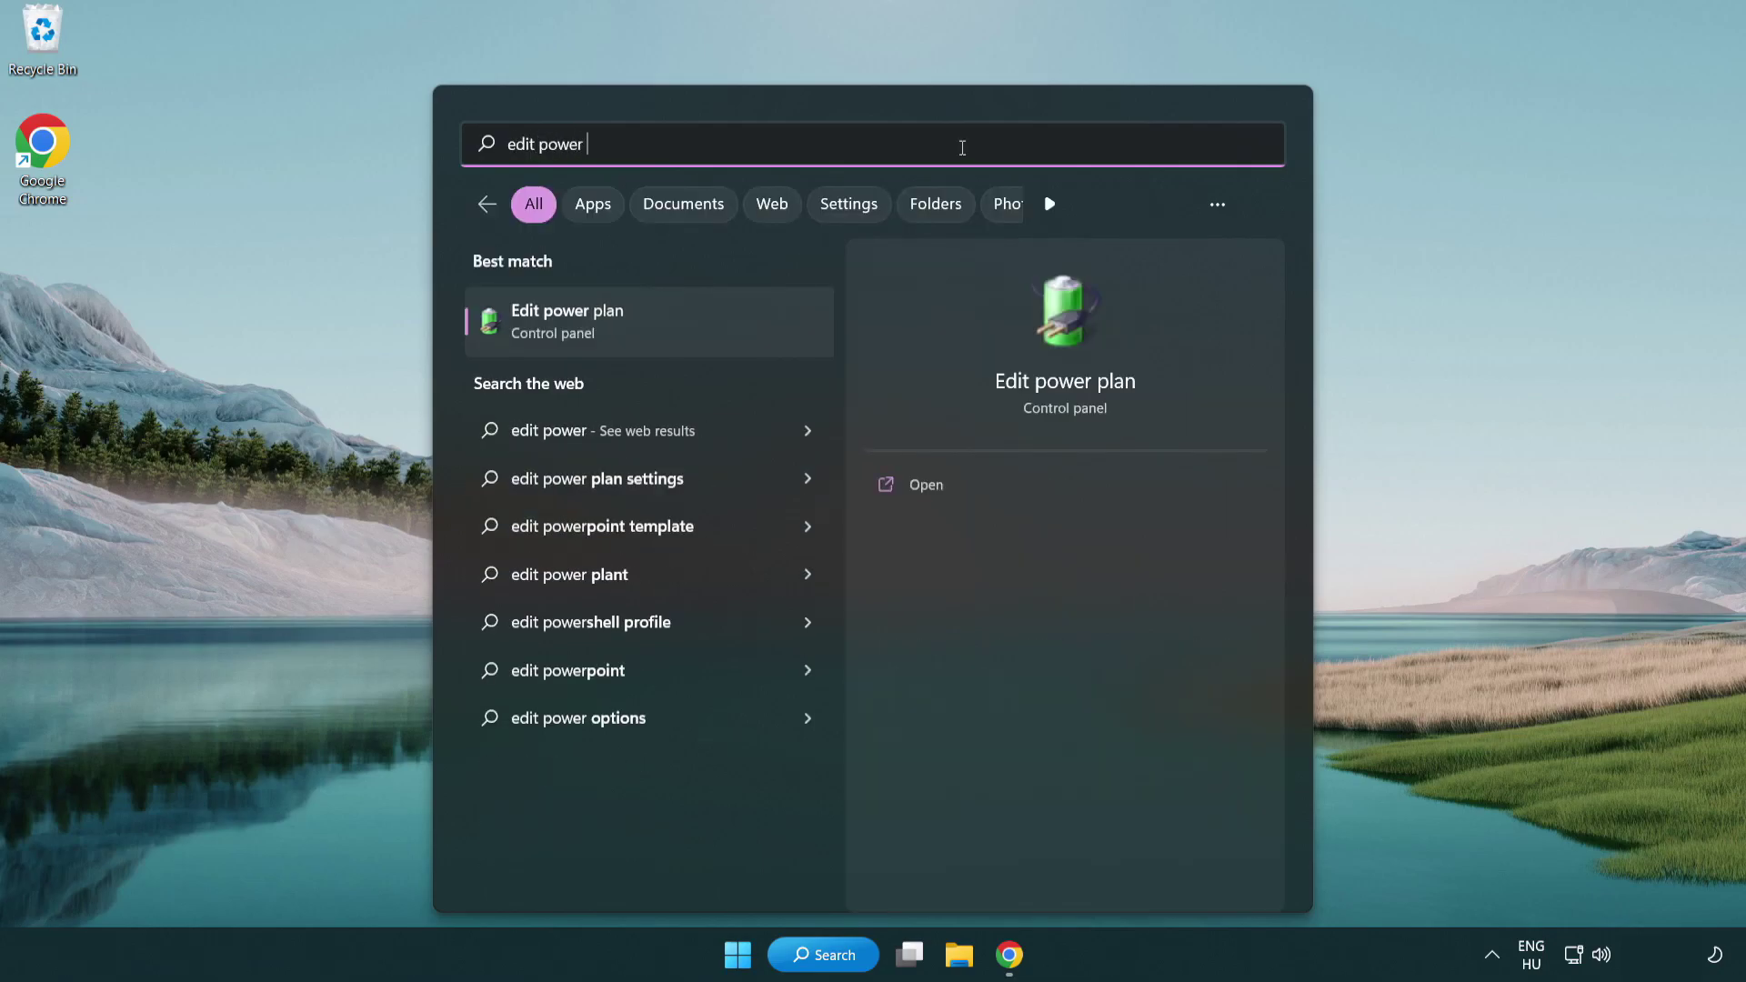
pyautogui.write('plan')
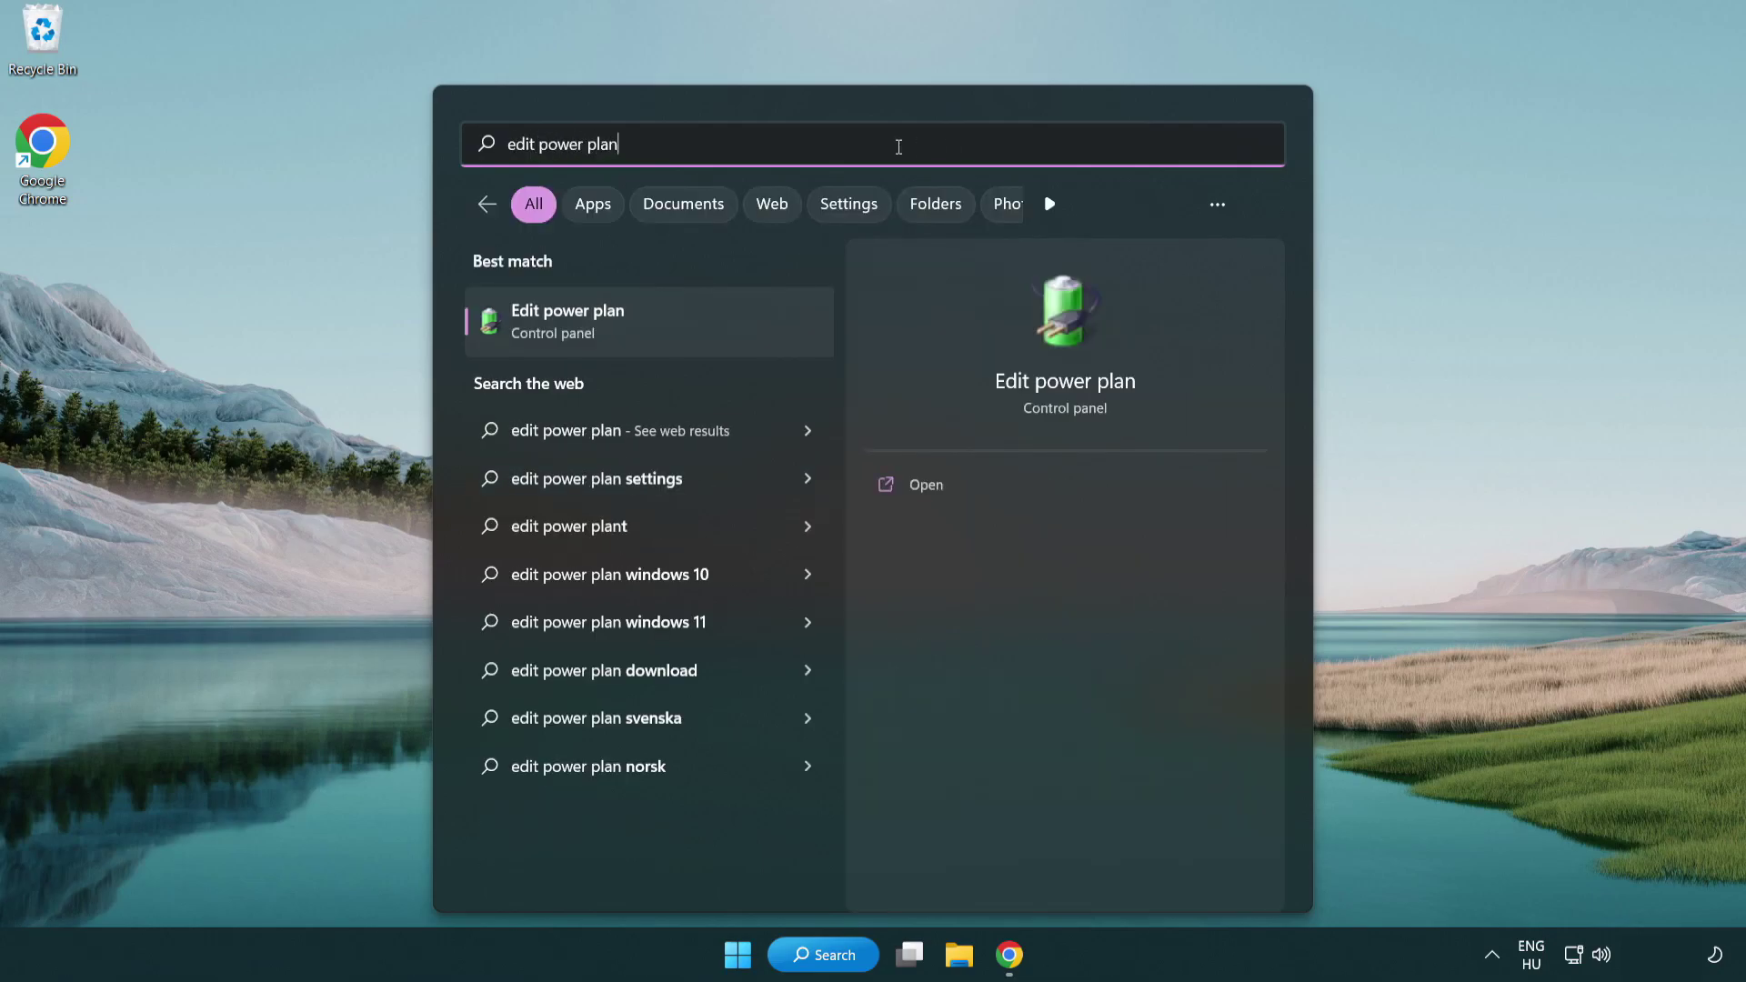
# - Make High performance the active power plan in Power Options, then close the window
pyautogui.click(655, 324)
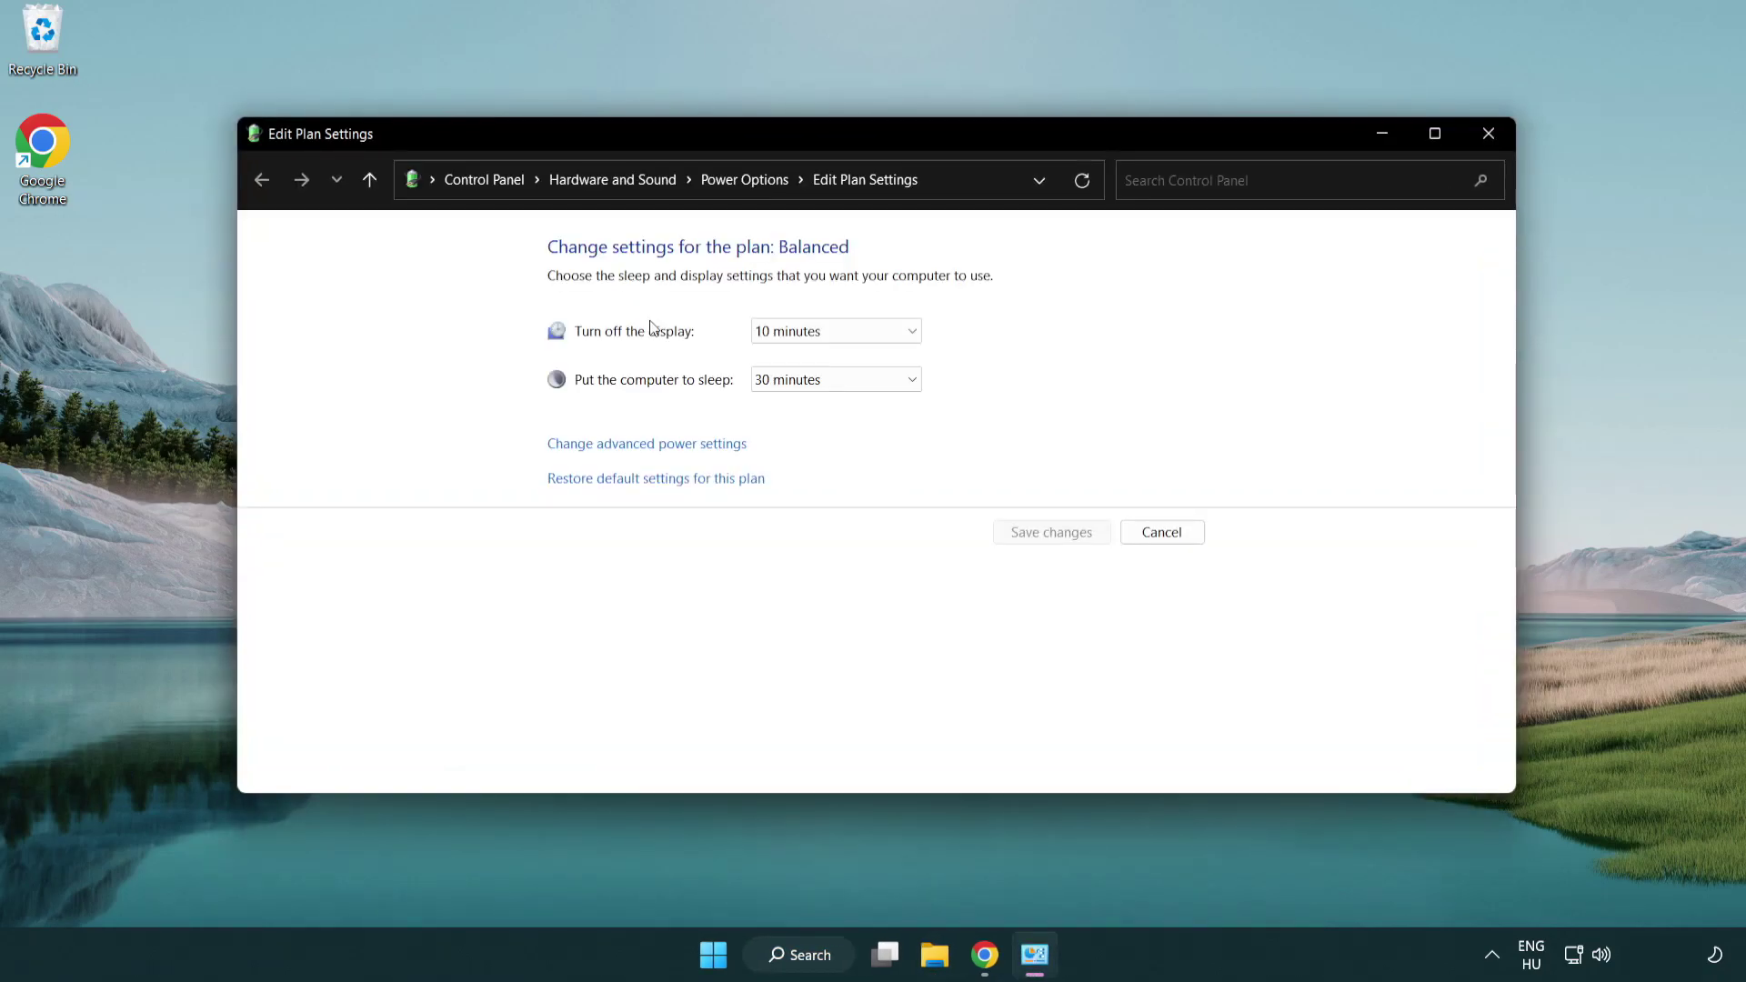
pyautogui.click(761, 200)
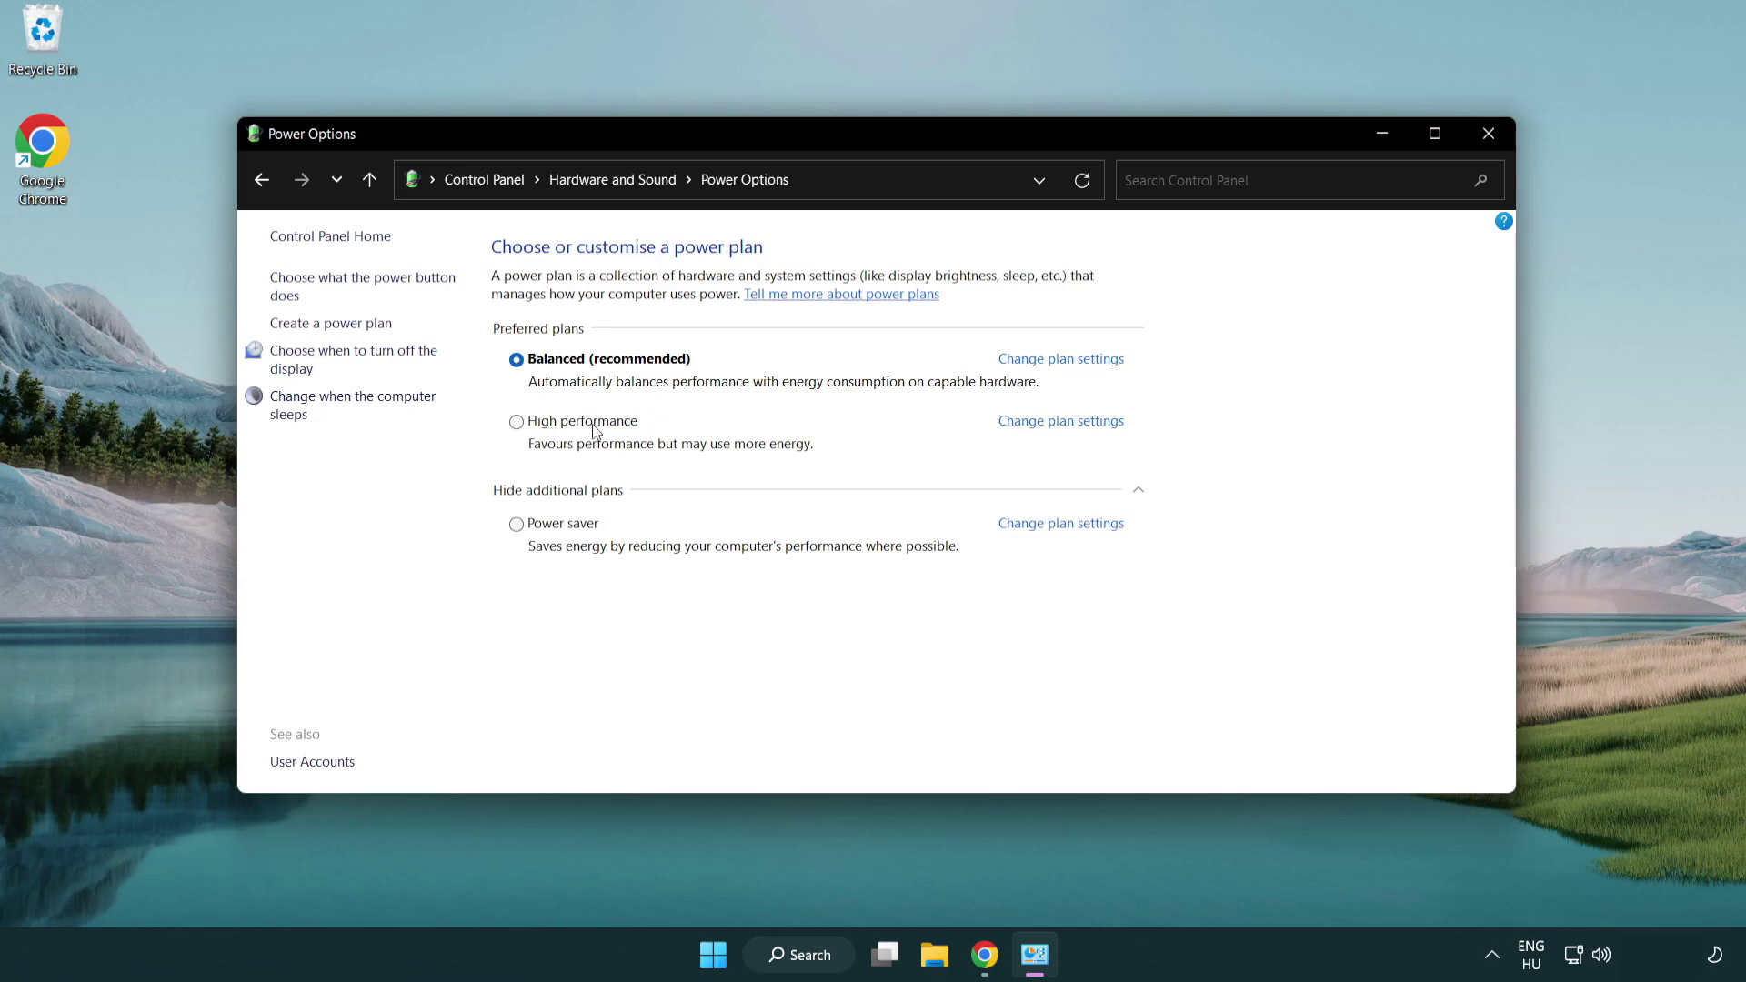
pyautogui.click(517, 423)
pyautogui.click(1488, 135)
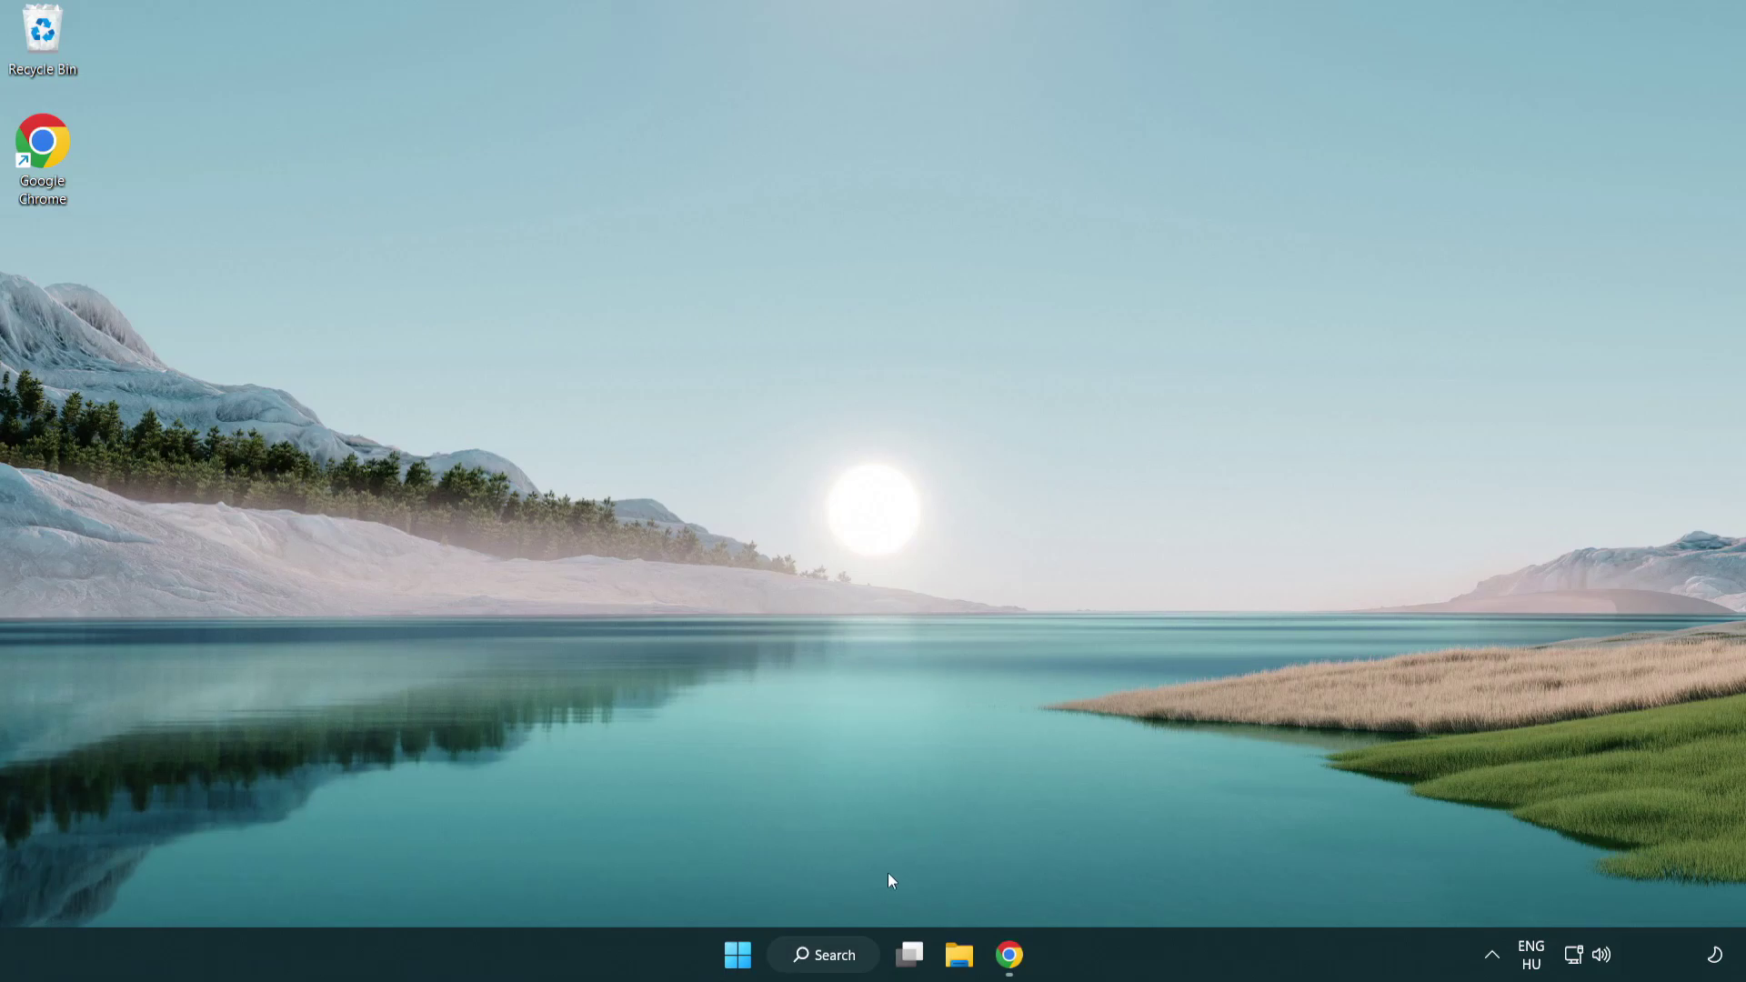
# - Launch Device Manager from a 'device manager' search and center its window
pyautogui.click(833, 955)
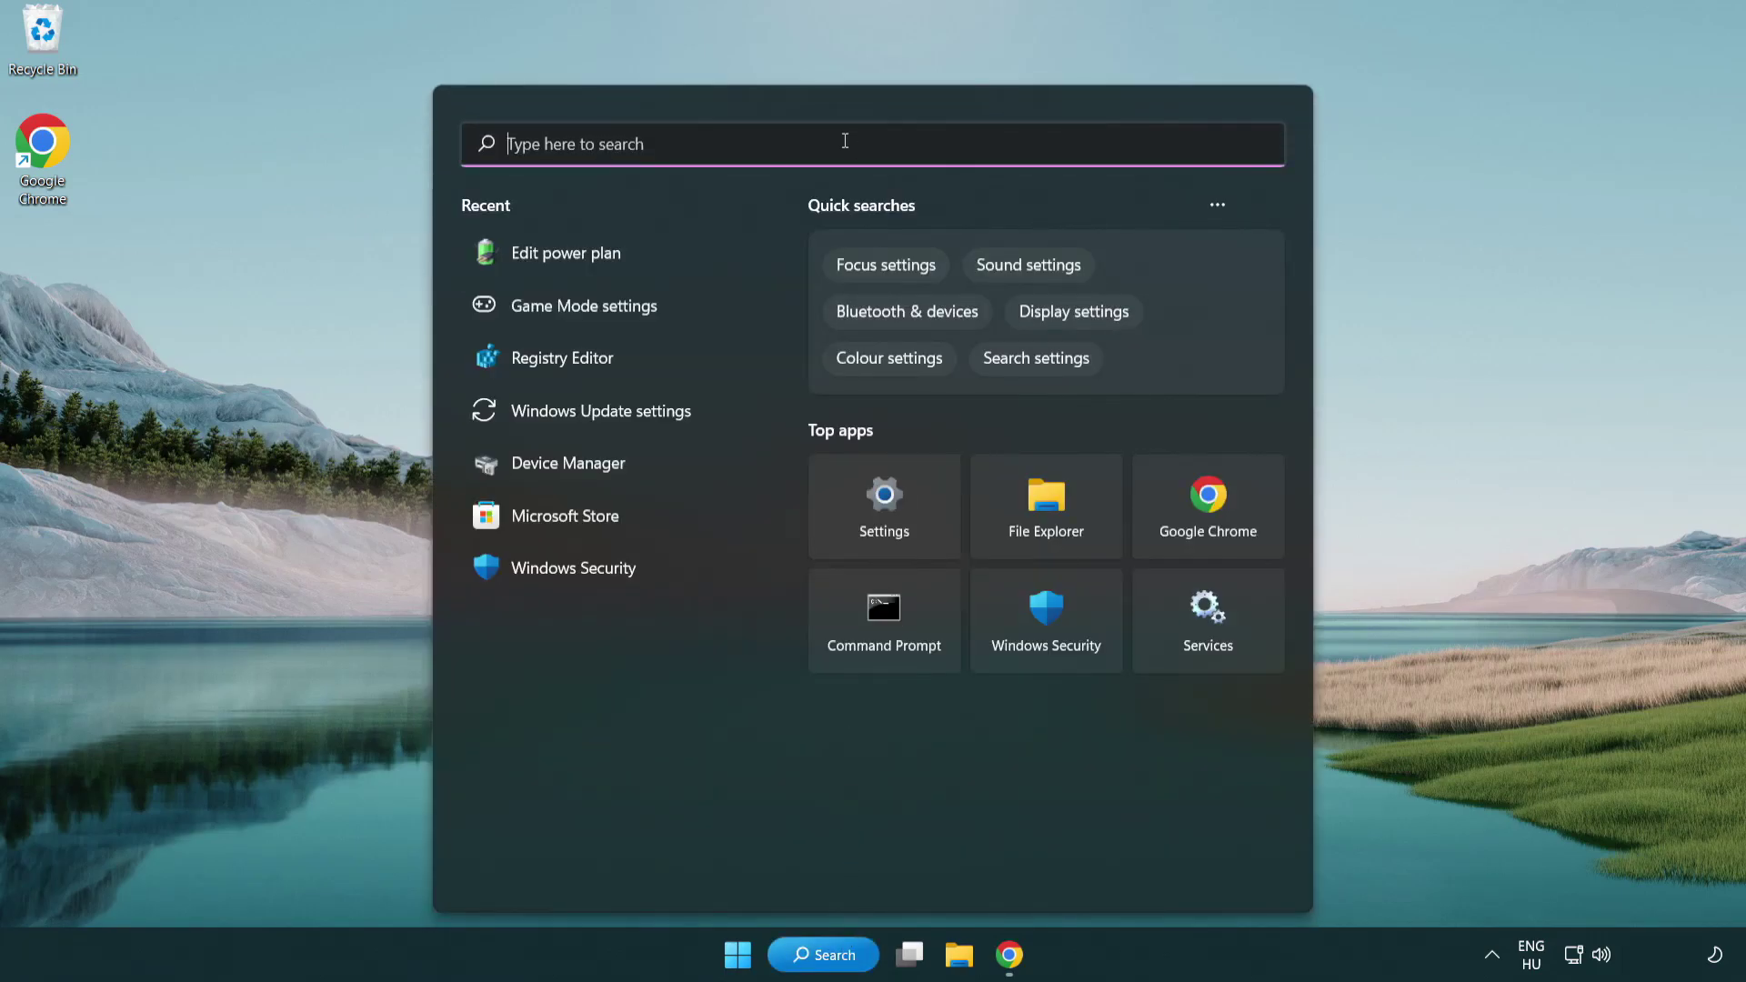
pyautogui.write('device manager')
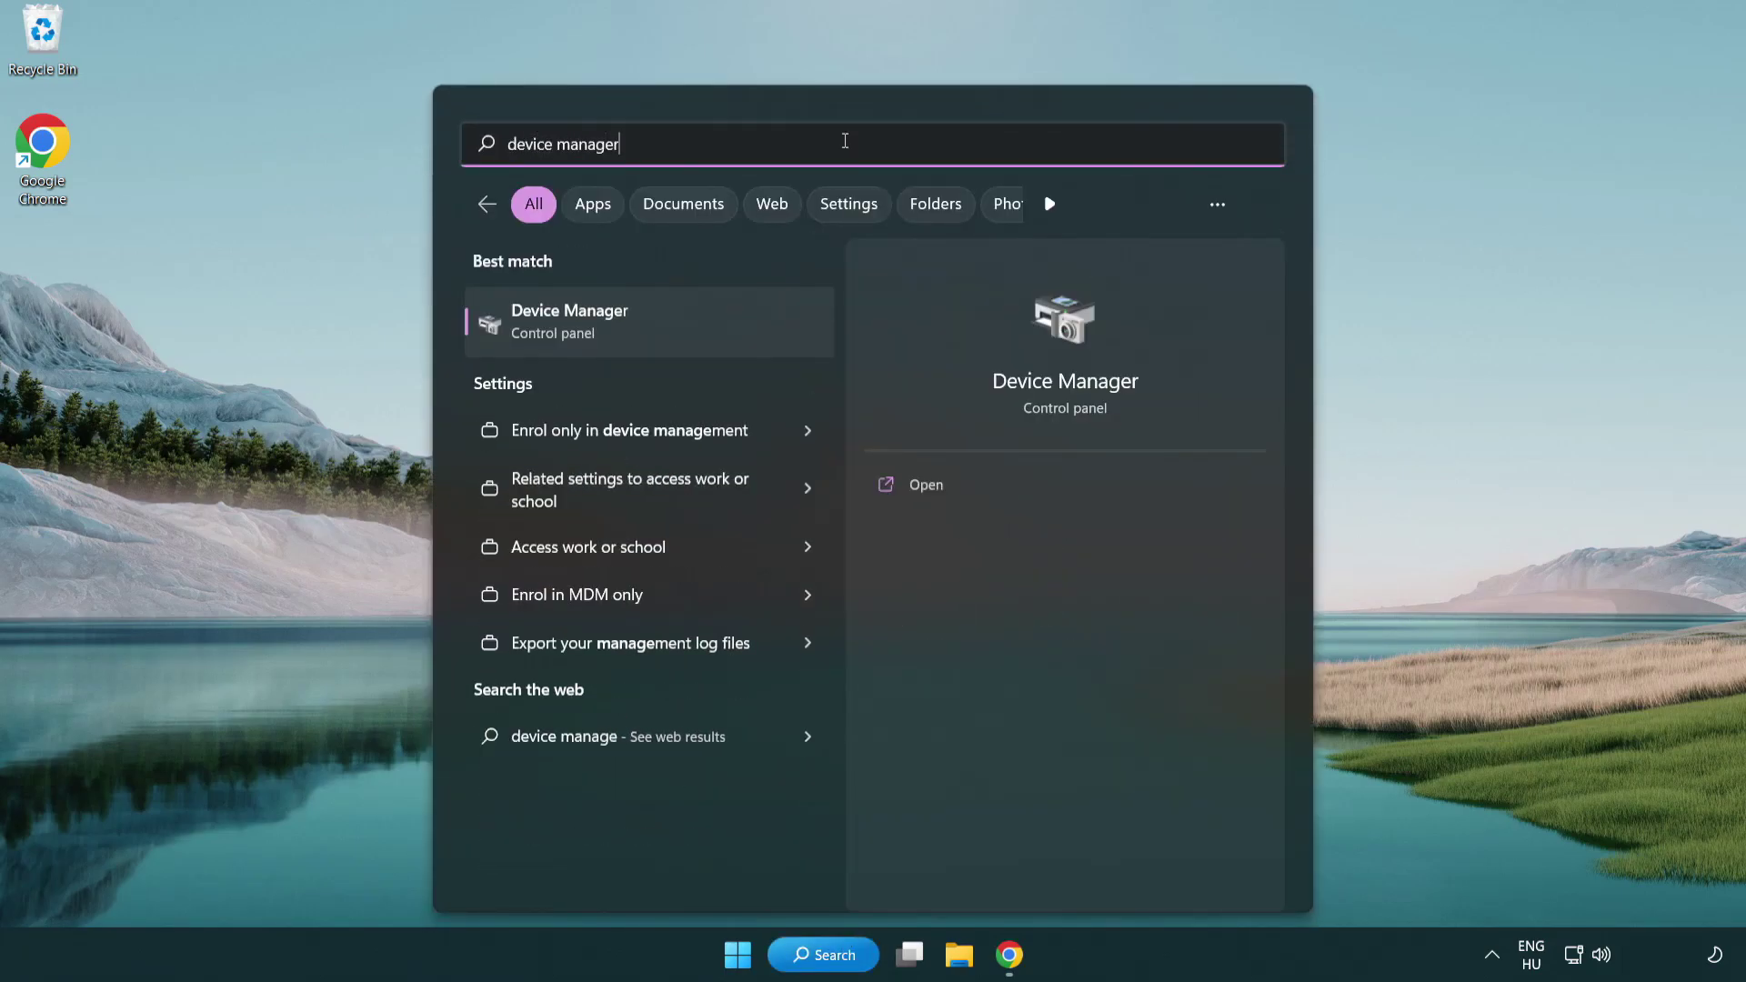
pyautogui.click(668, 325)
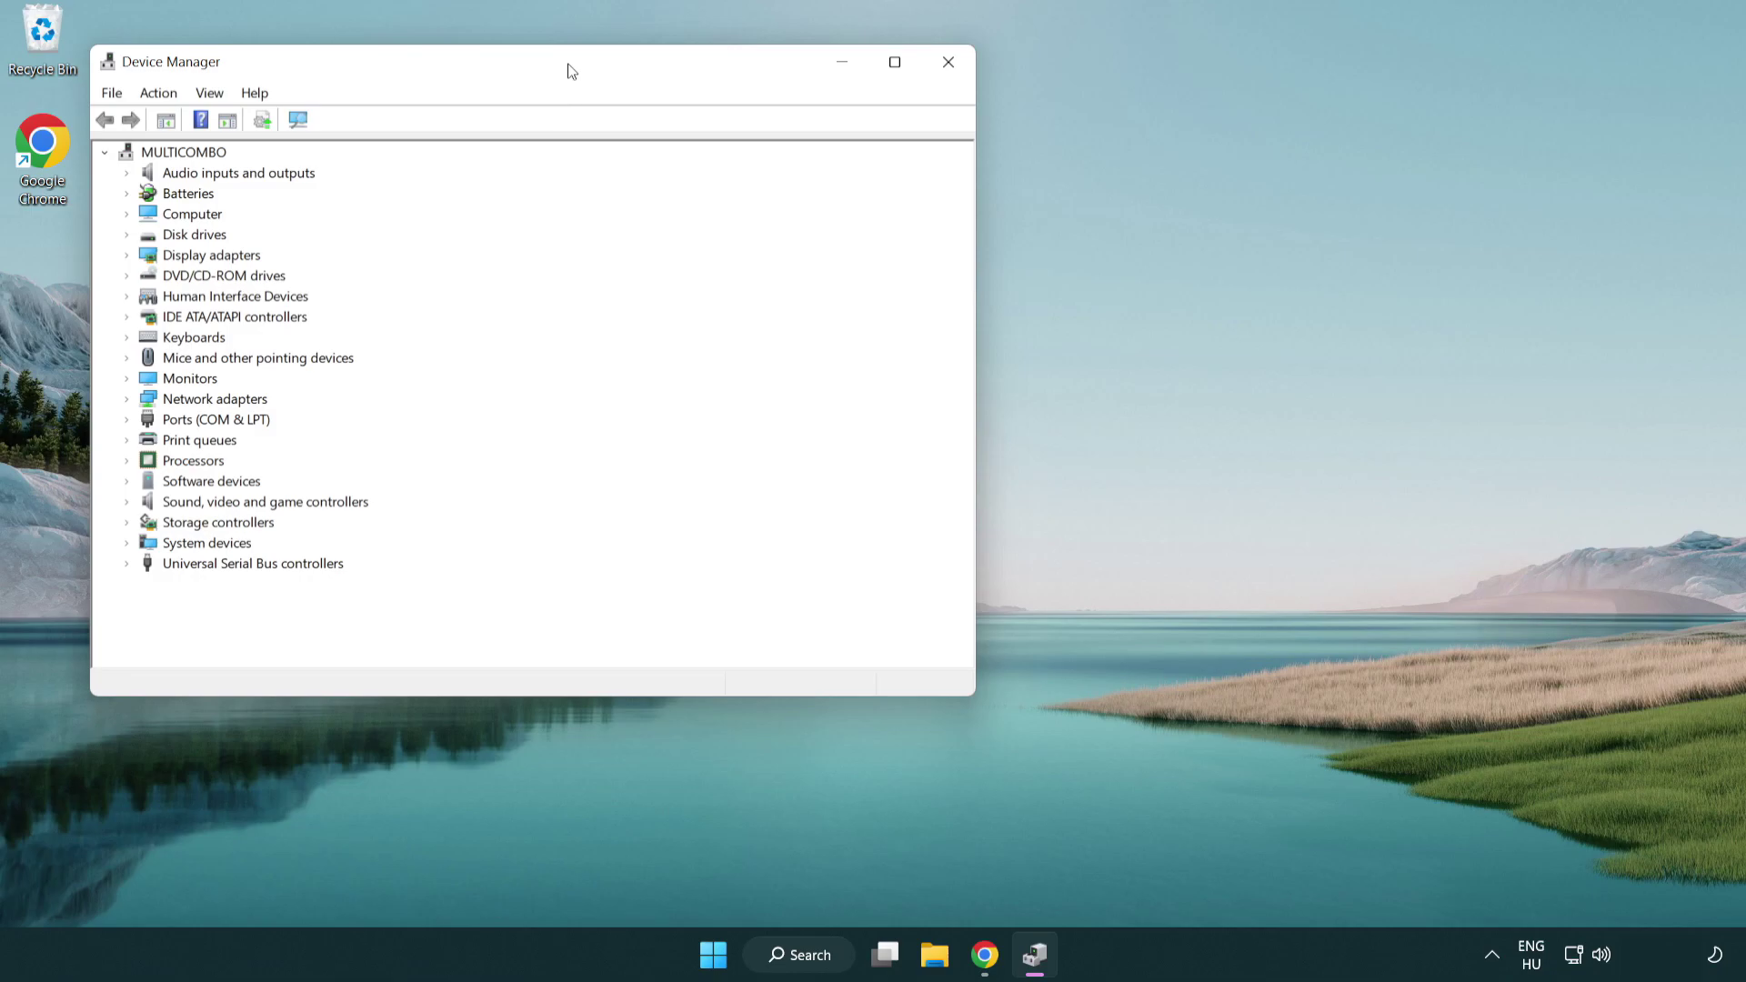
pyautogui.moveTo(572, 71); pyautogui.dragTo(896, 164)
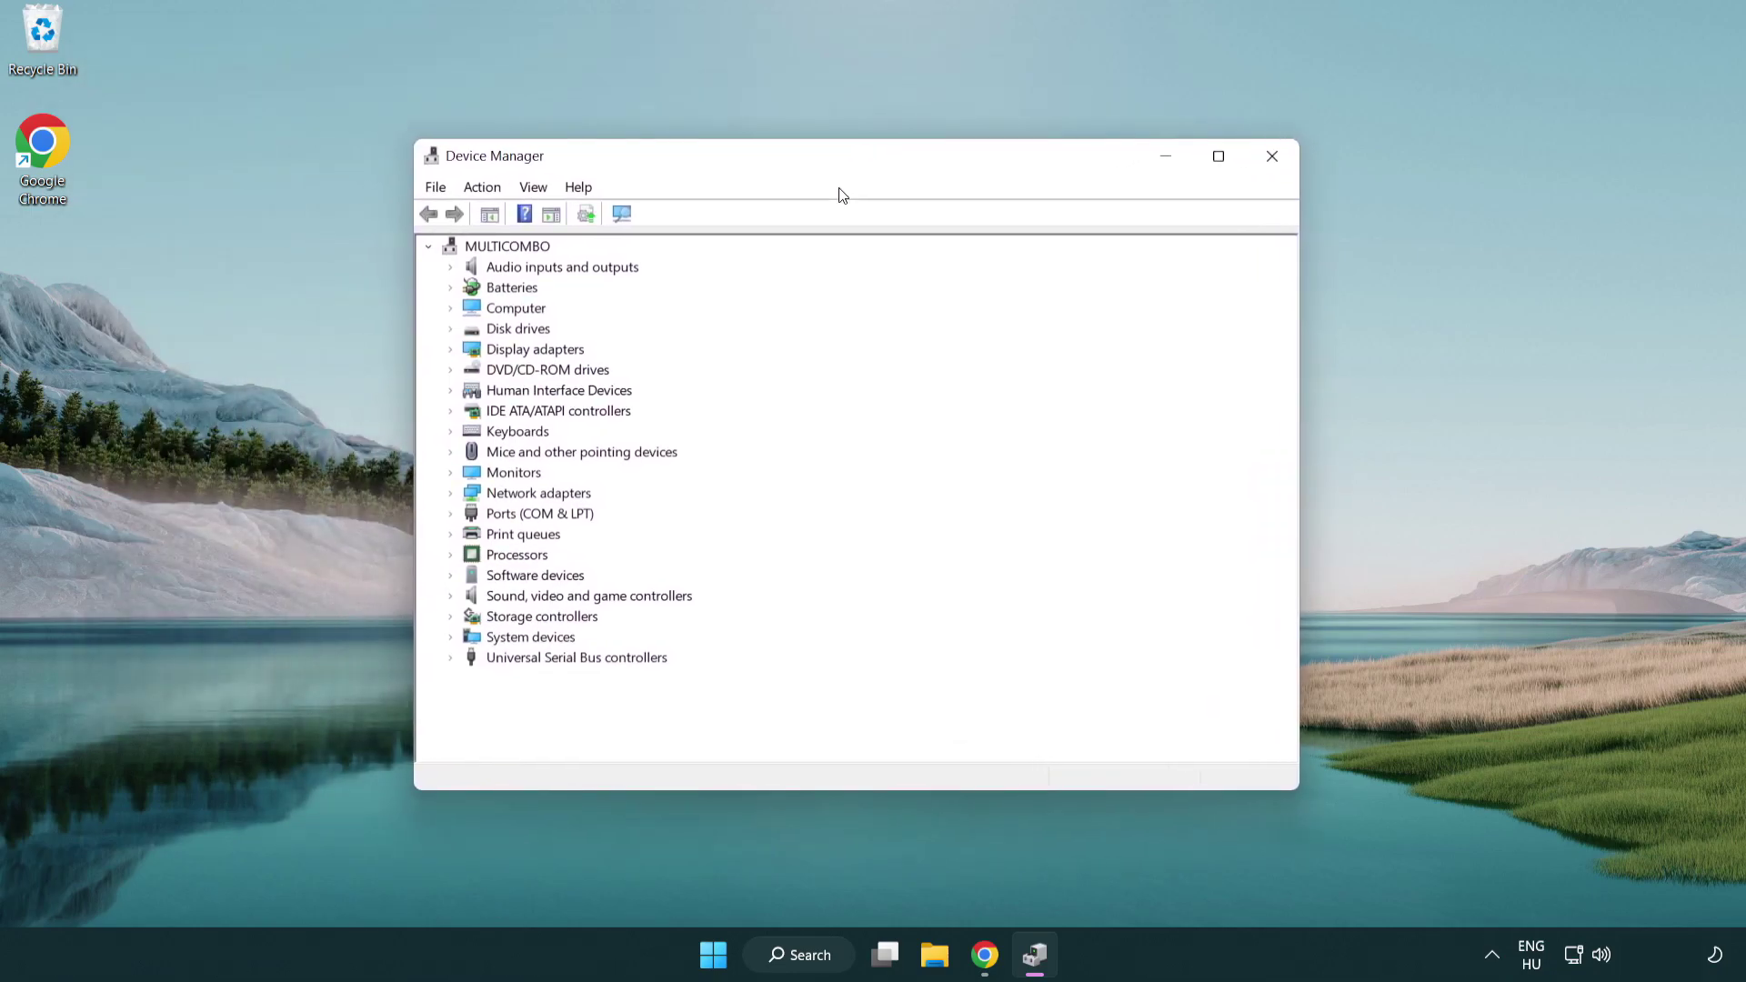
# - Expand Display adapters and bring up the context menu for VMware SVGA 3D
pyautogui.click(472, 350)
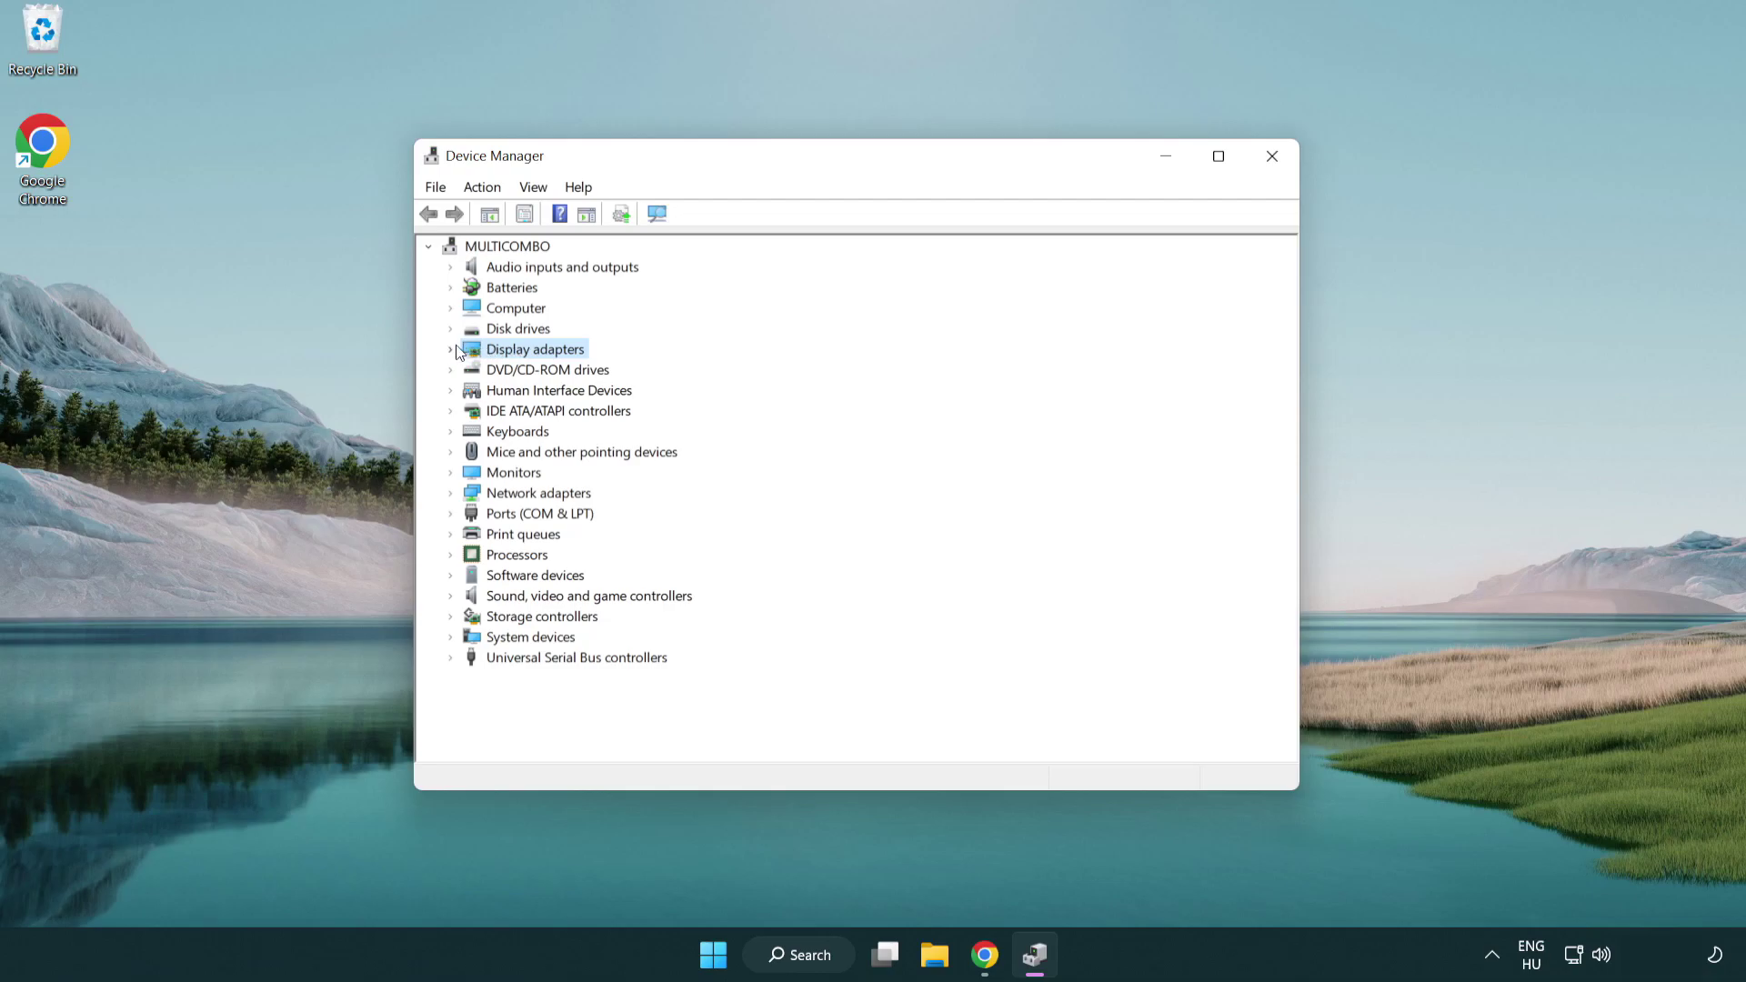
pyautogui.click(451, 350)
pyautogui.click(493, 371)
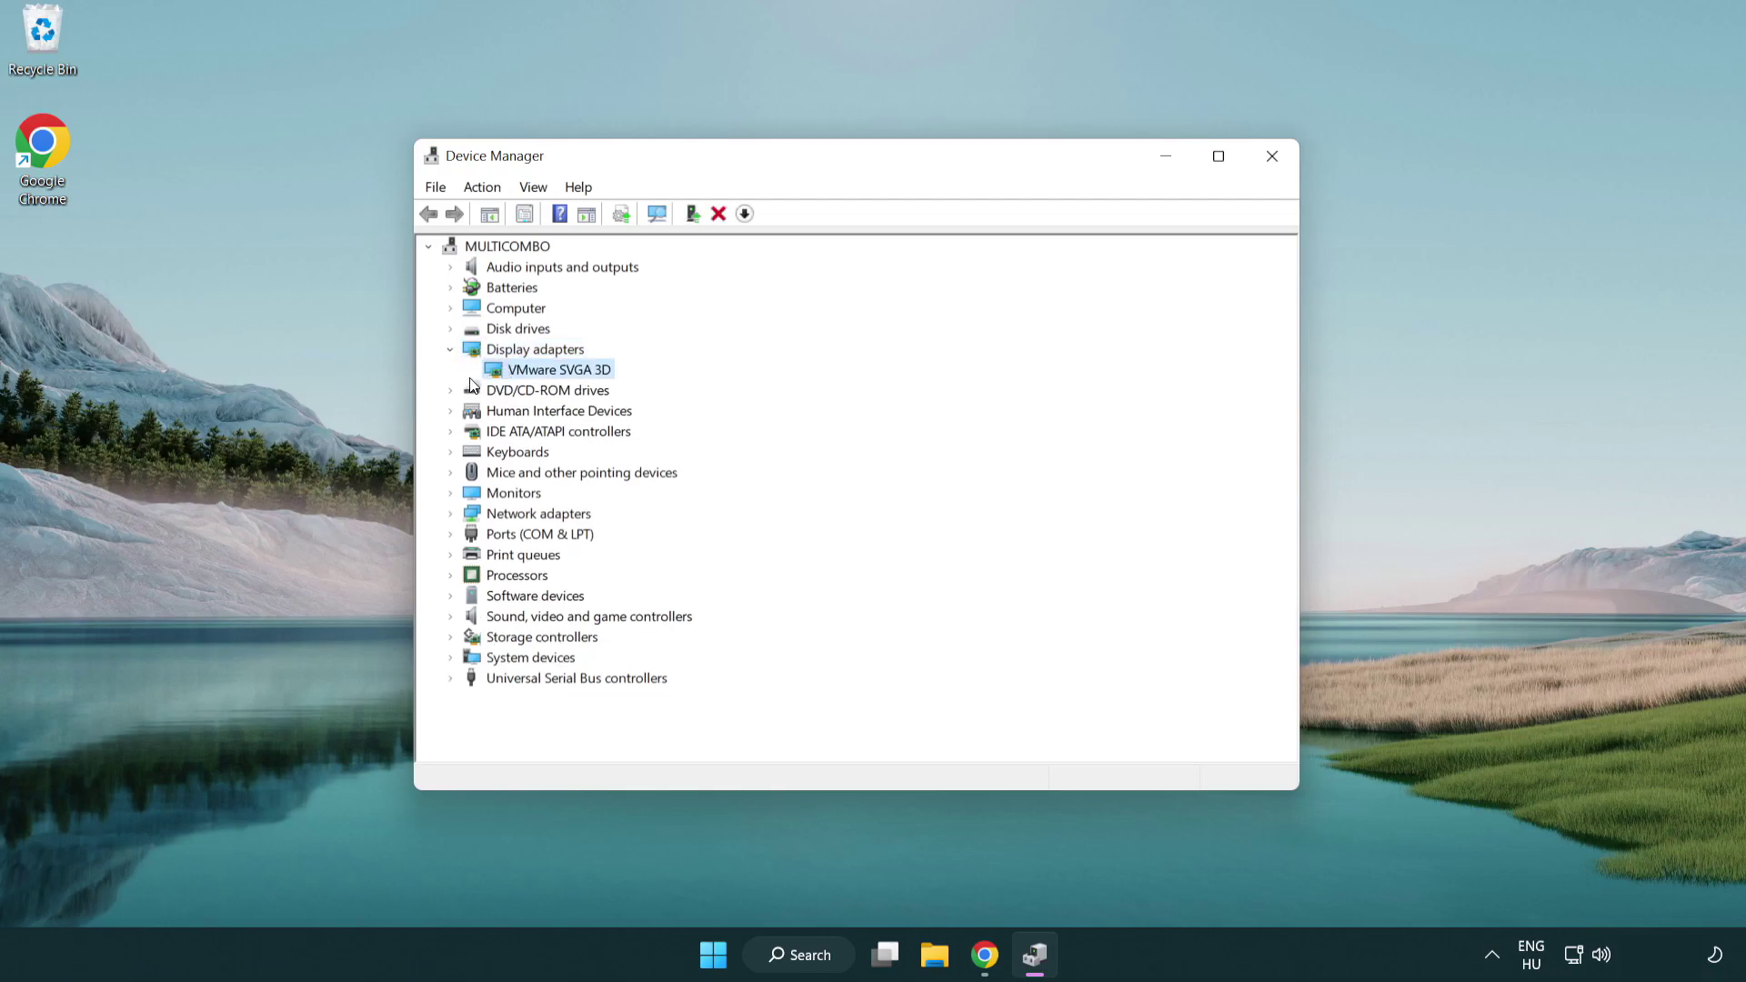
pyautogui.rightClick(551, 376)
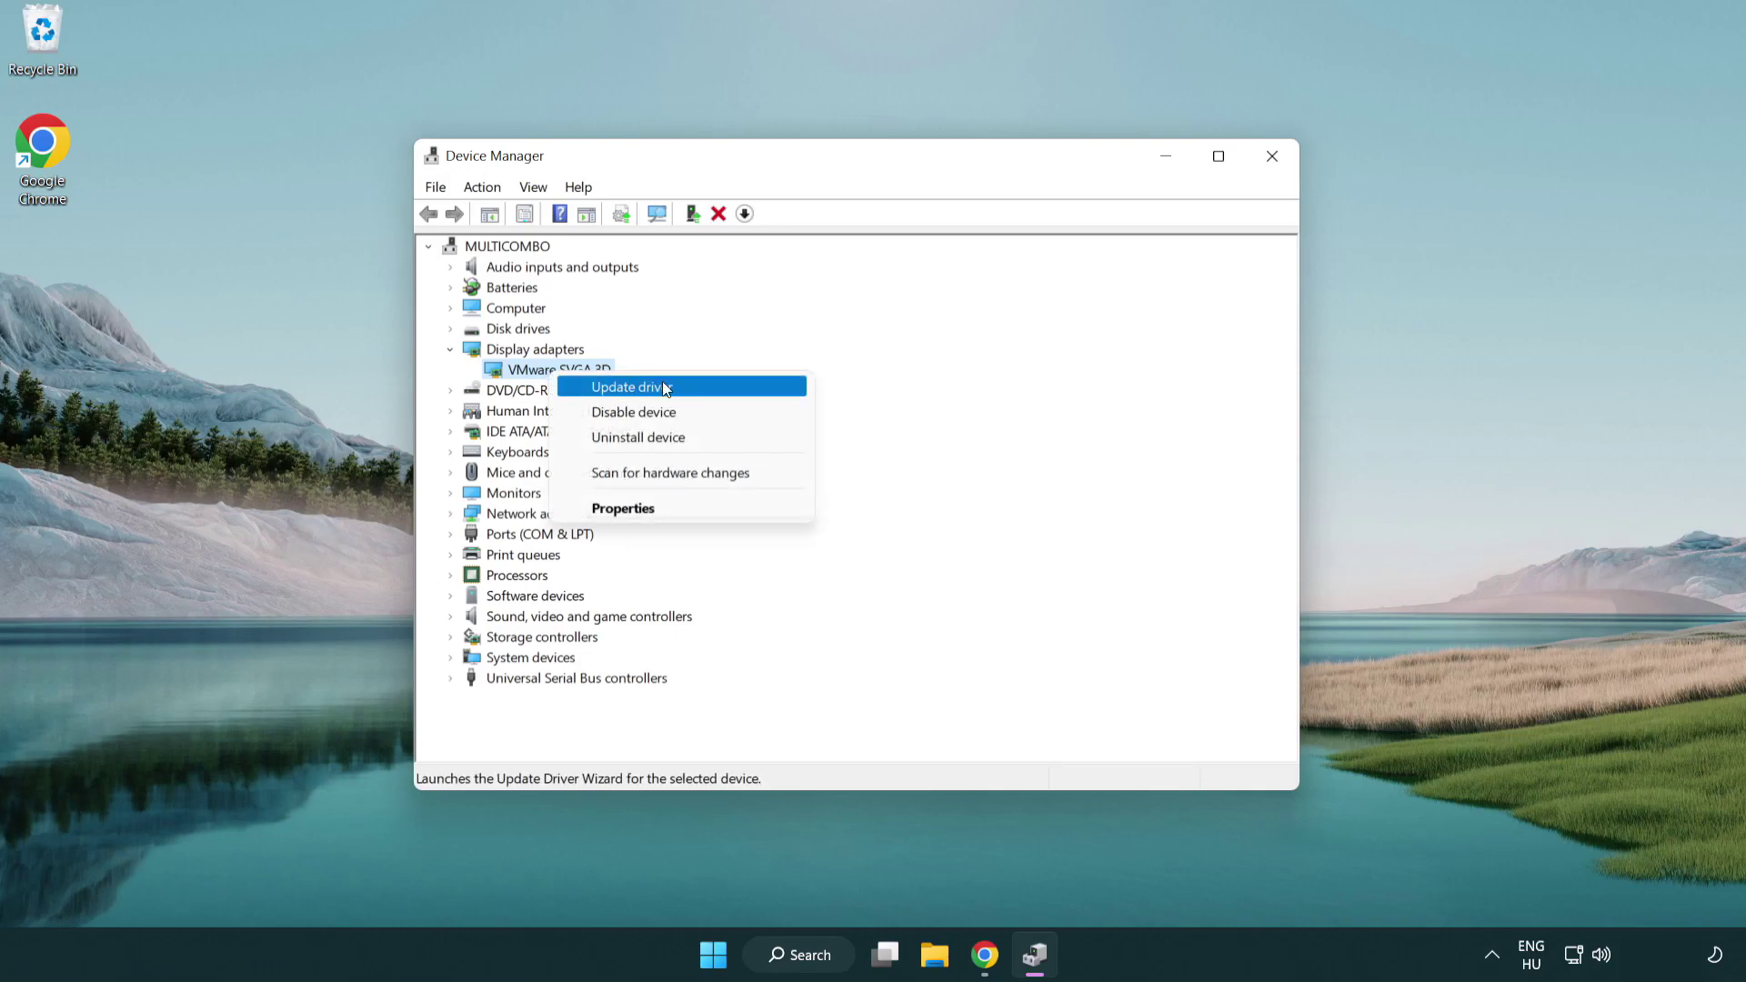
# - Search automatically for a VMware SVGA 3D driver update, finding the best already installed, then close Device Manager
pyautogui.click(698, 390)
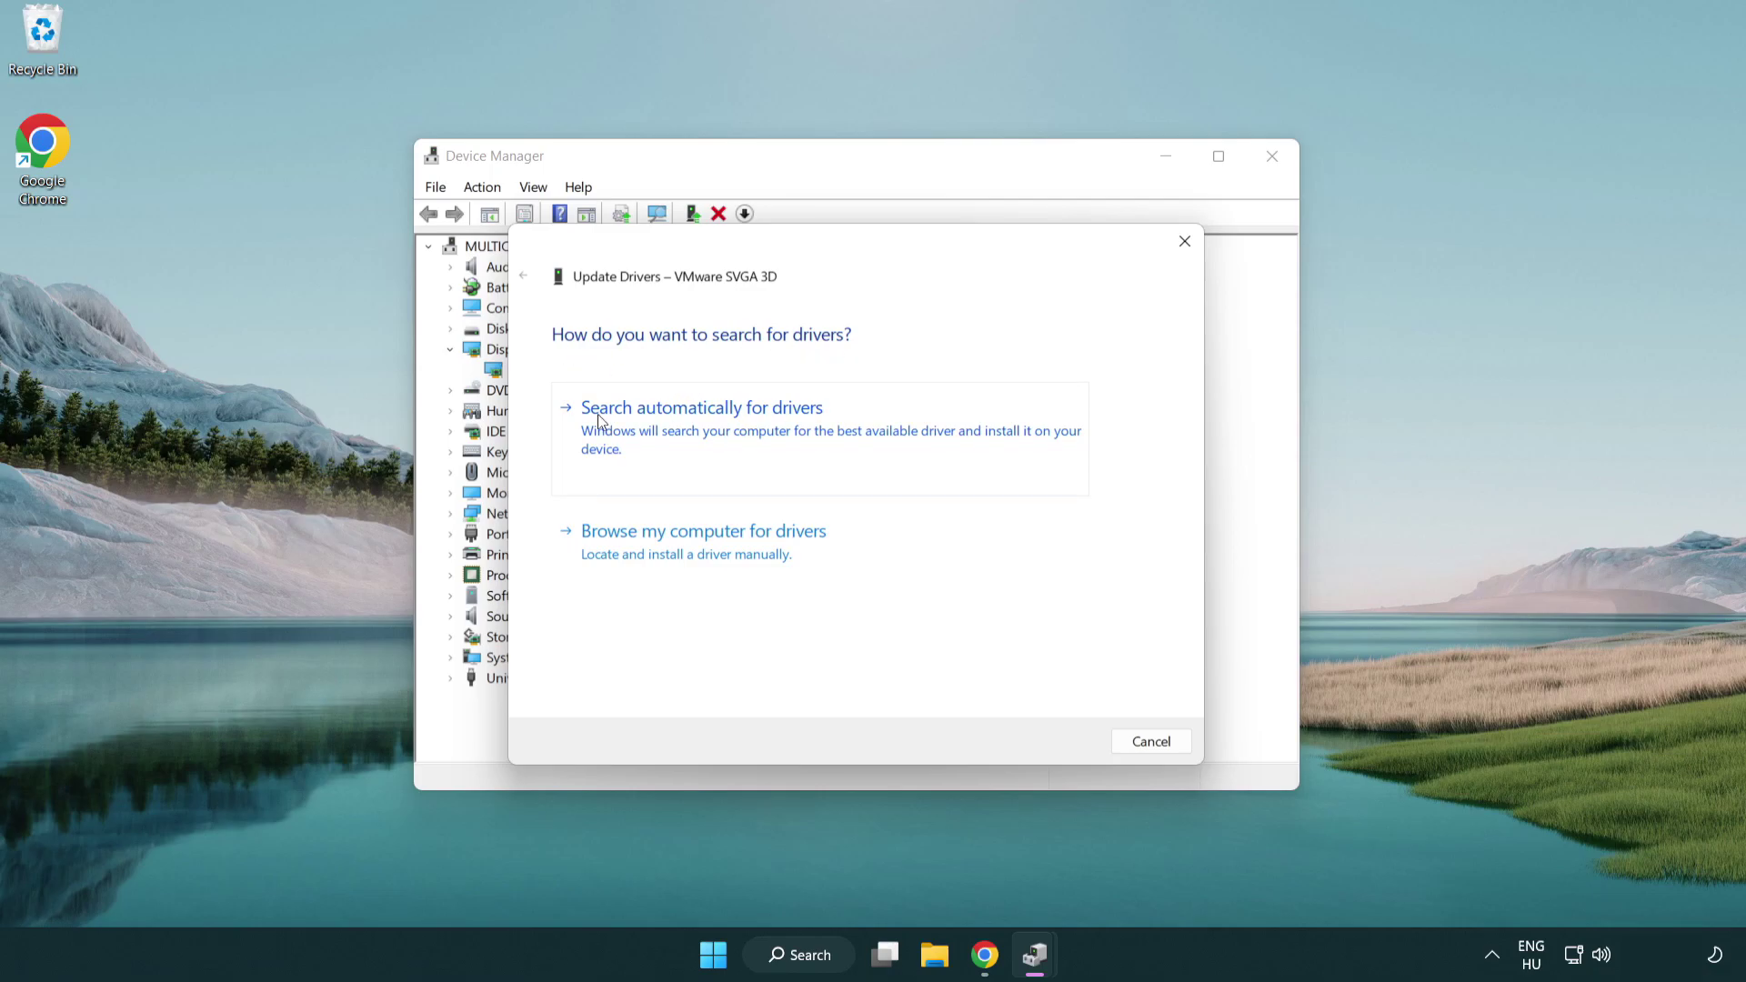
pyautogui.click(717, 427)
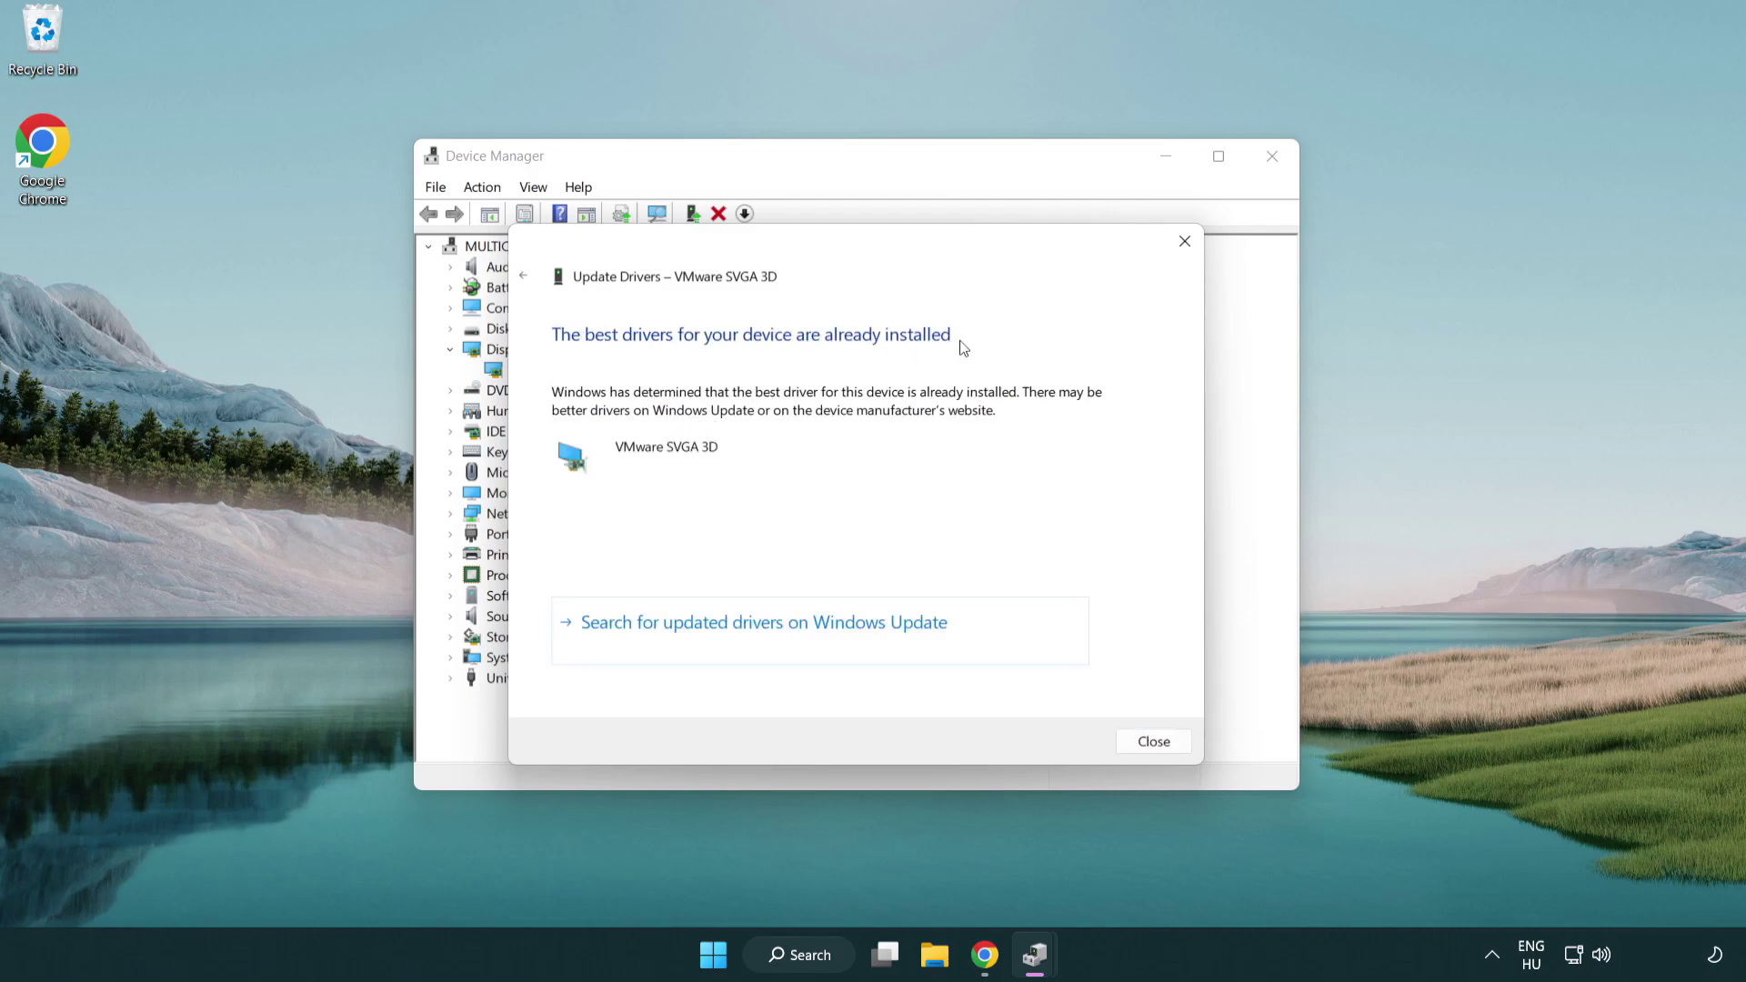
pyautogui.click(1148, 742)
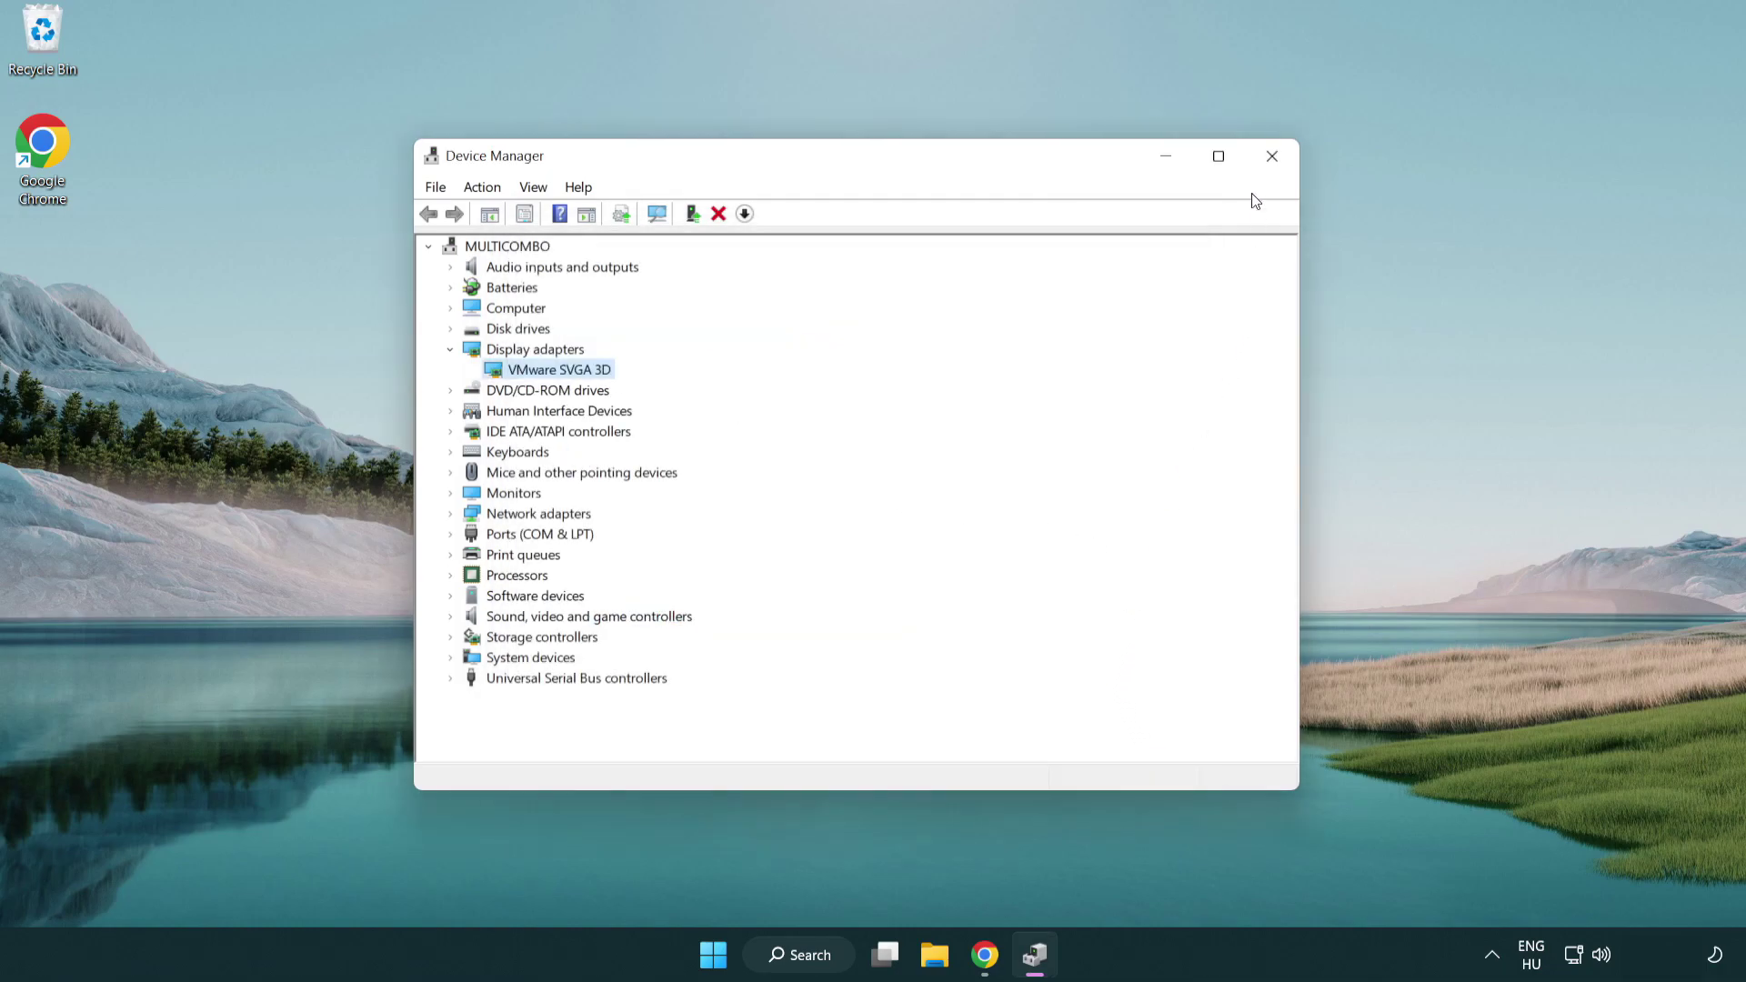
pyautogui.click(1267, 156)
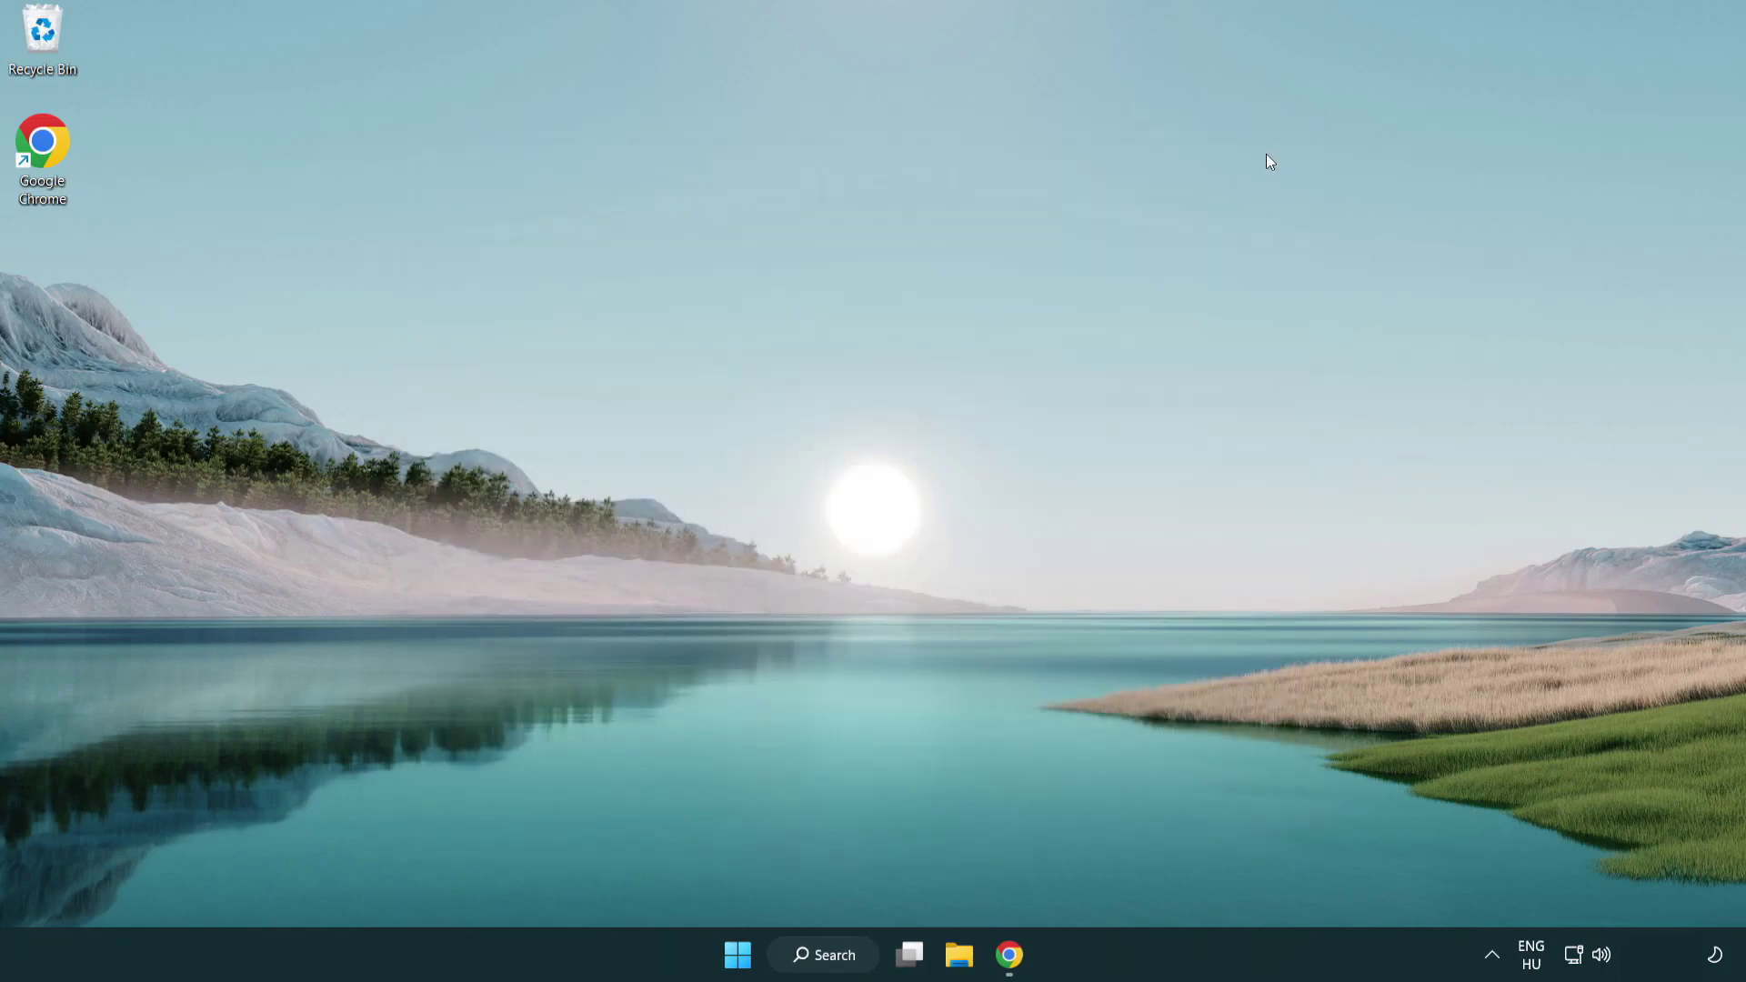
# - Search 'game mode' and open the Game Mode settings page, already switched On
pyautogui.click(833, 959)
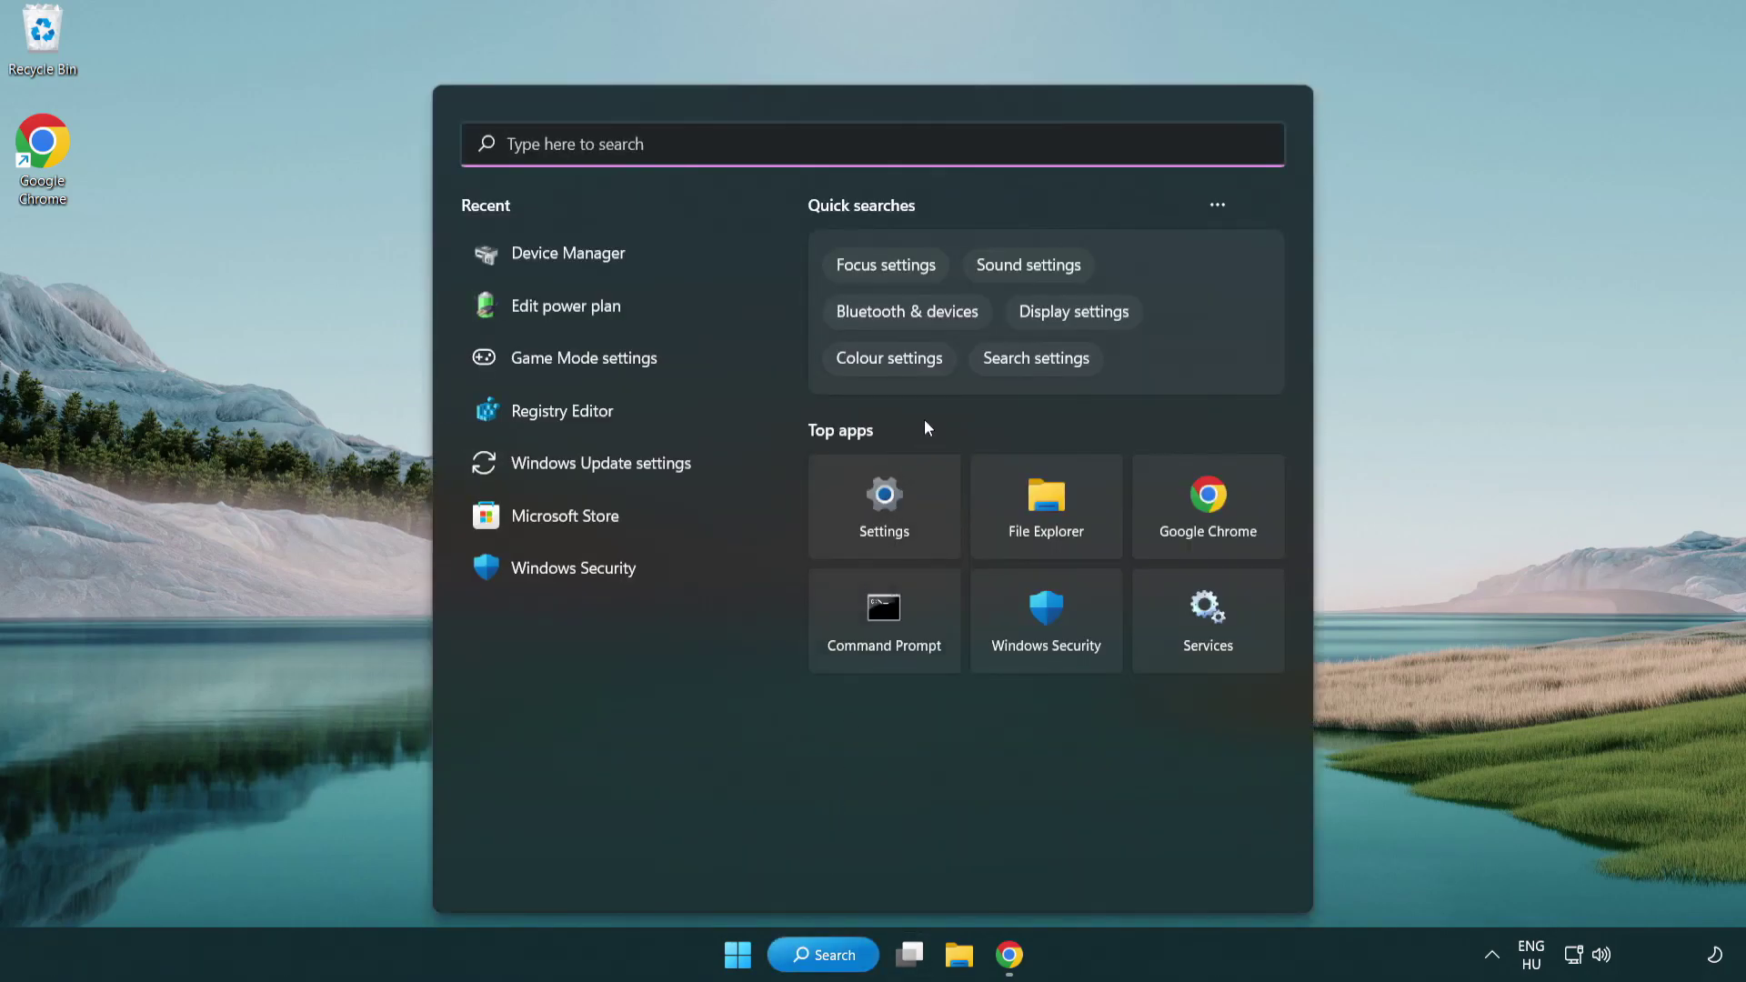
pyautogui.write('game mo')
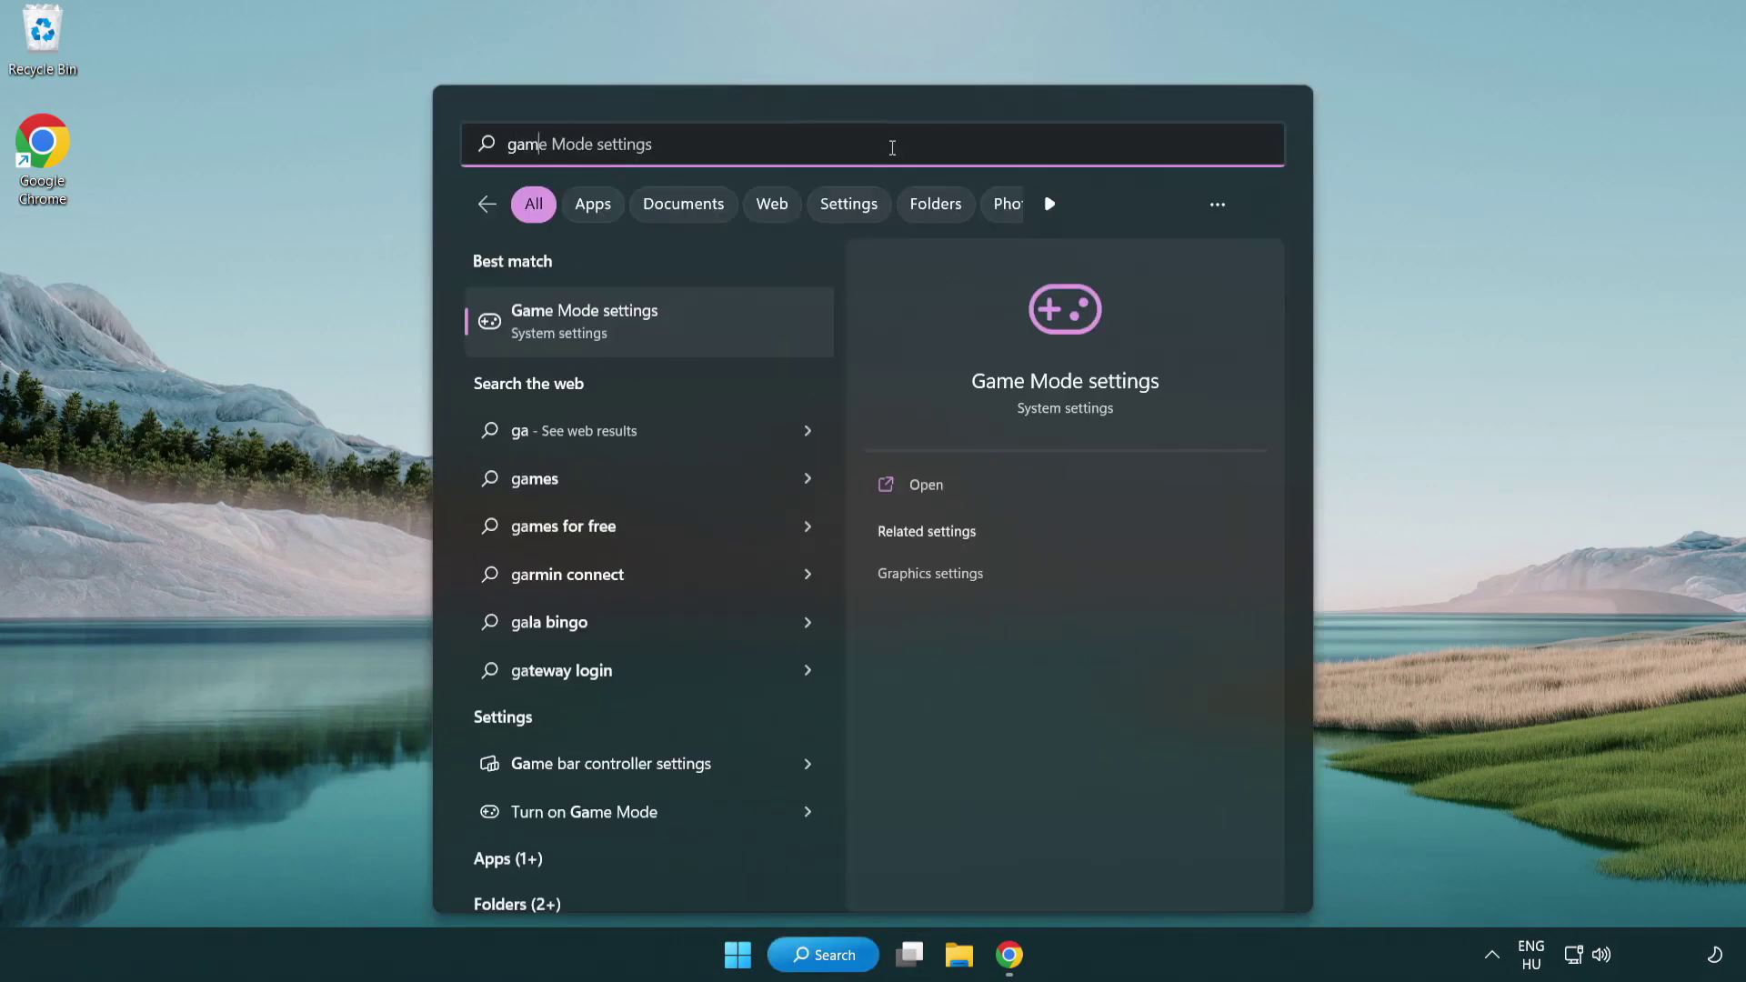
pyautogui.write('de')
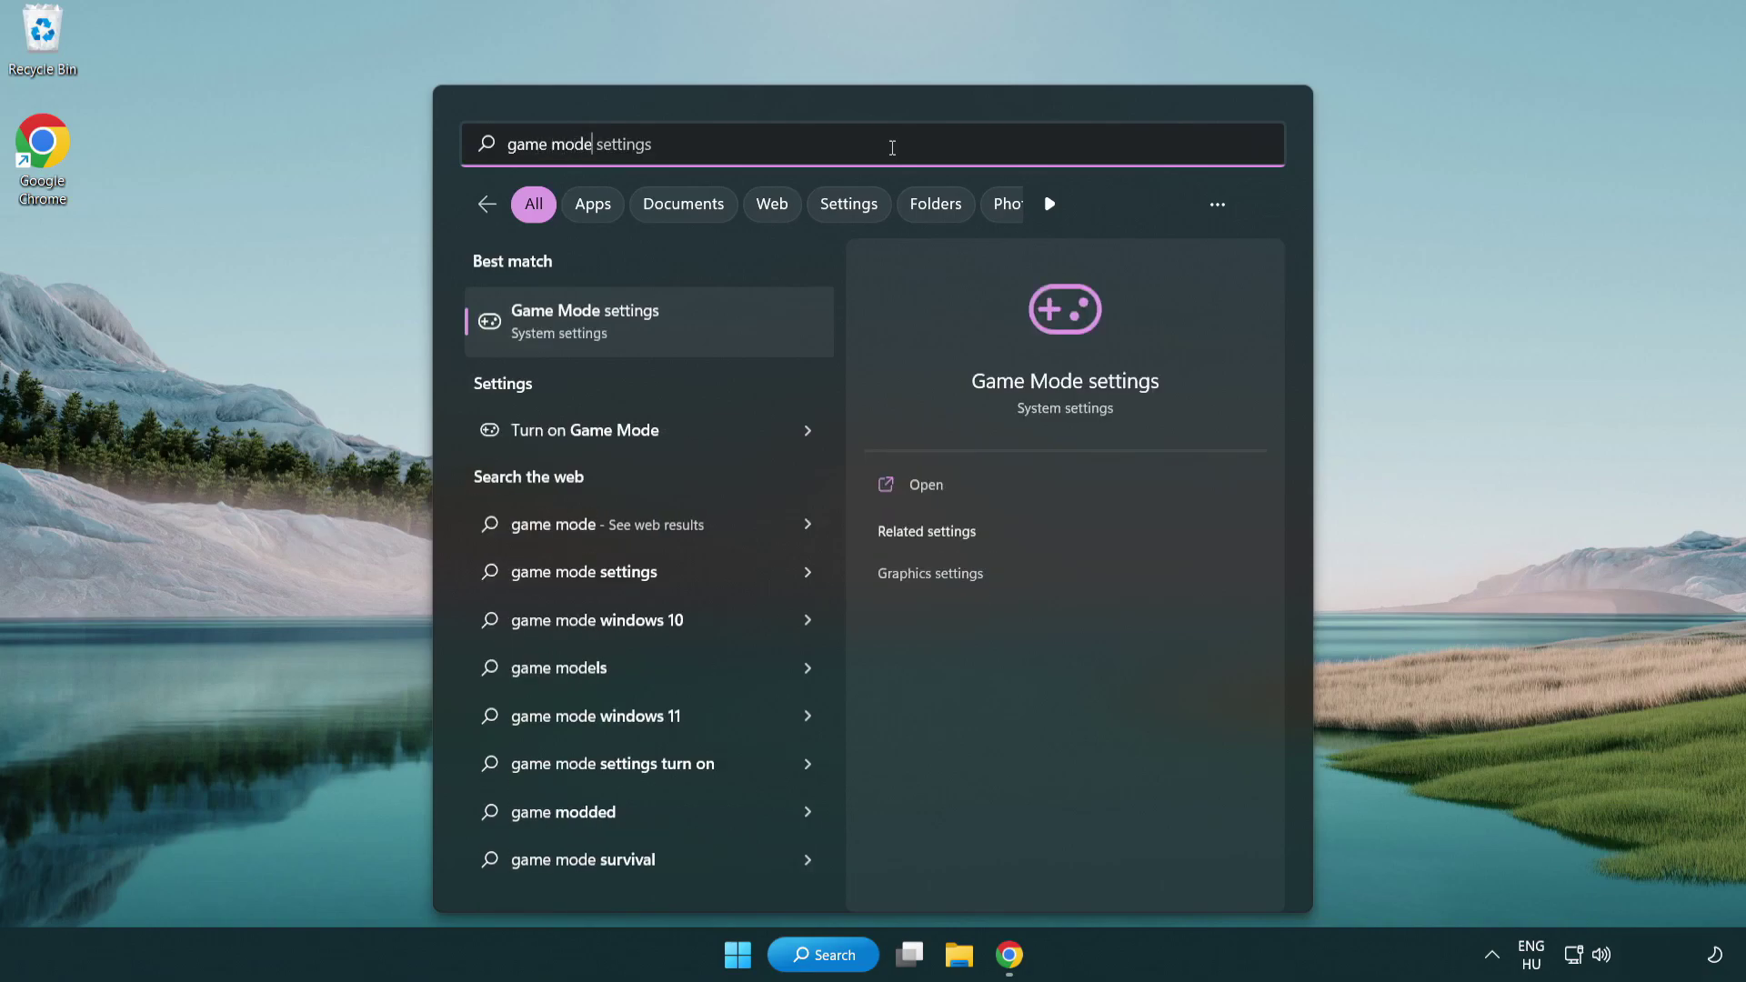
pyautogui.click(655, 327)
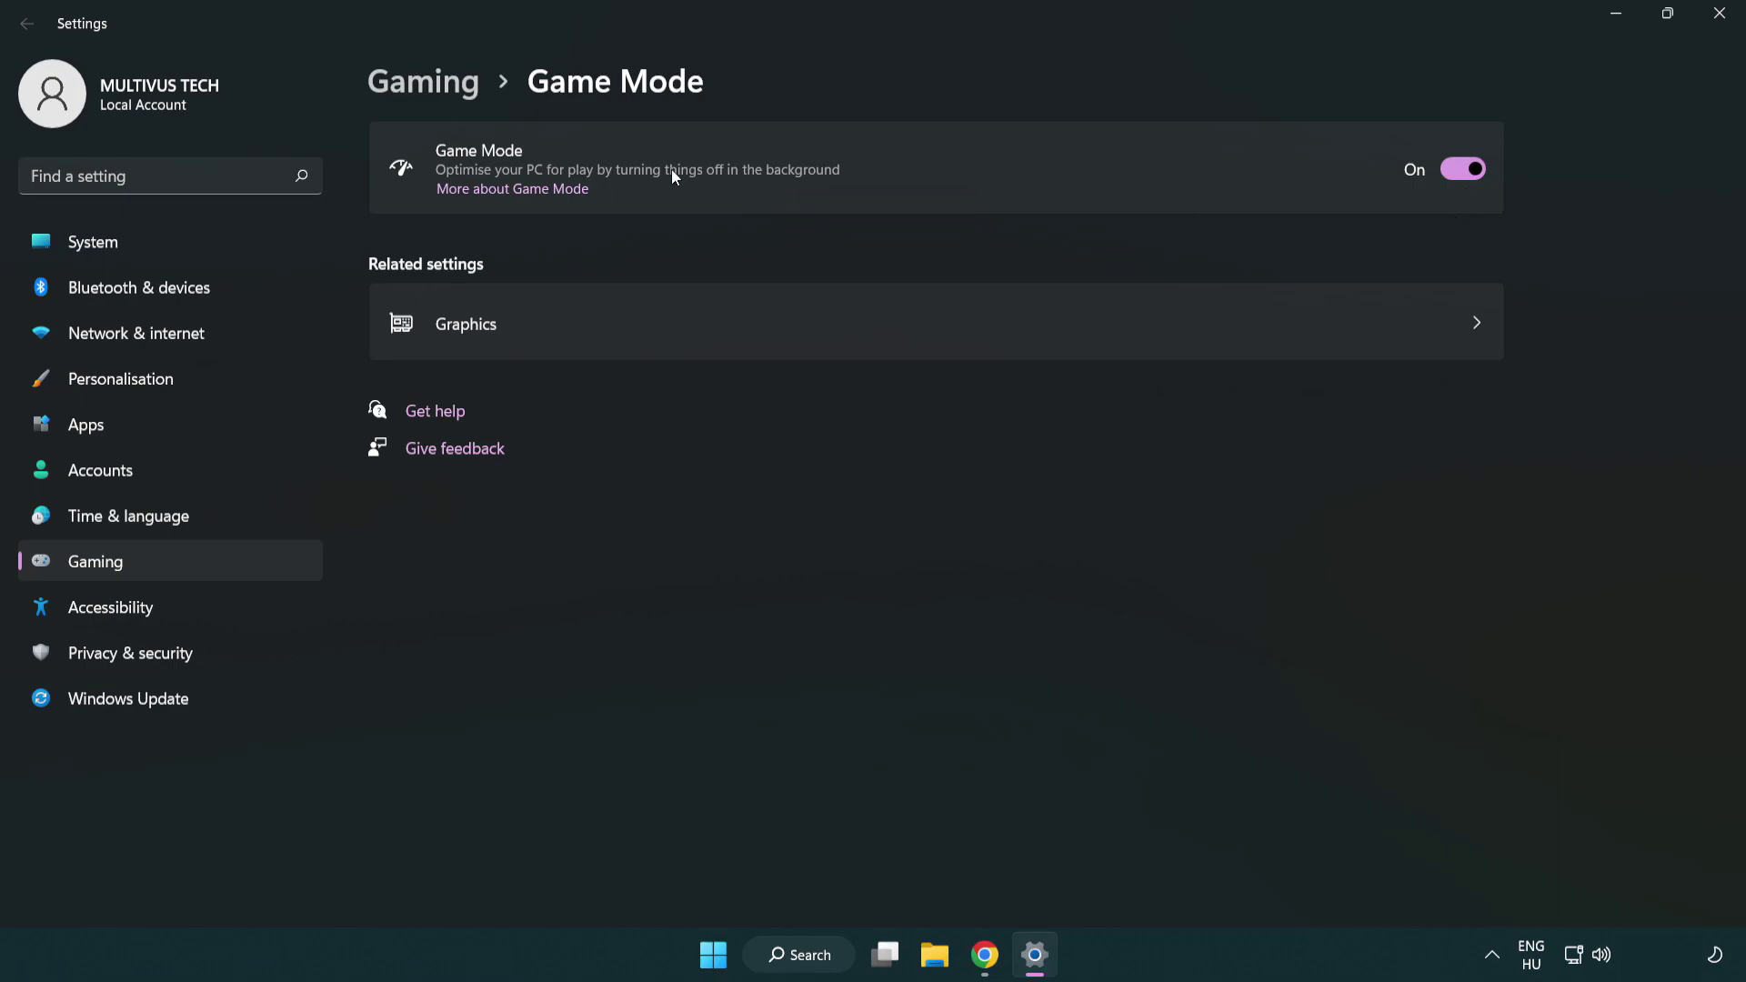
# - Turn off opening Xbox Game Bar with the controller button, then close Settings
pyautogui.click(454, 95)
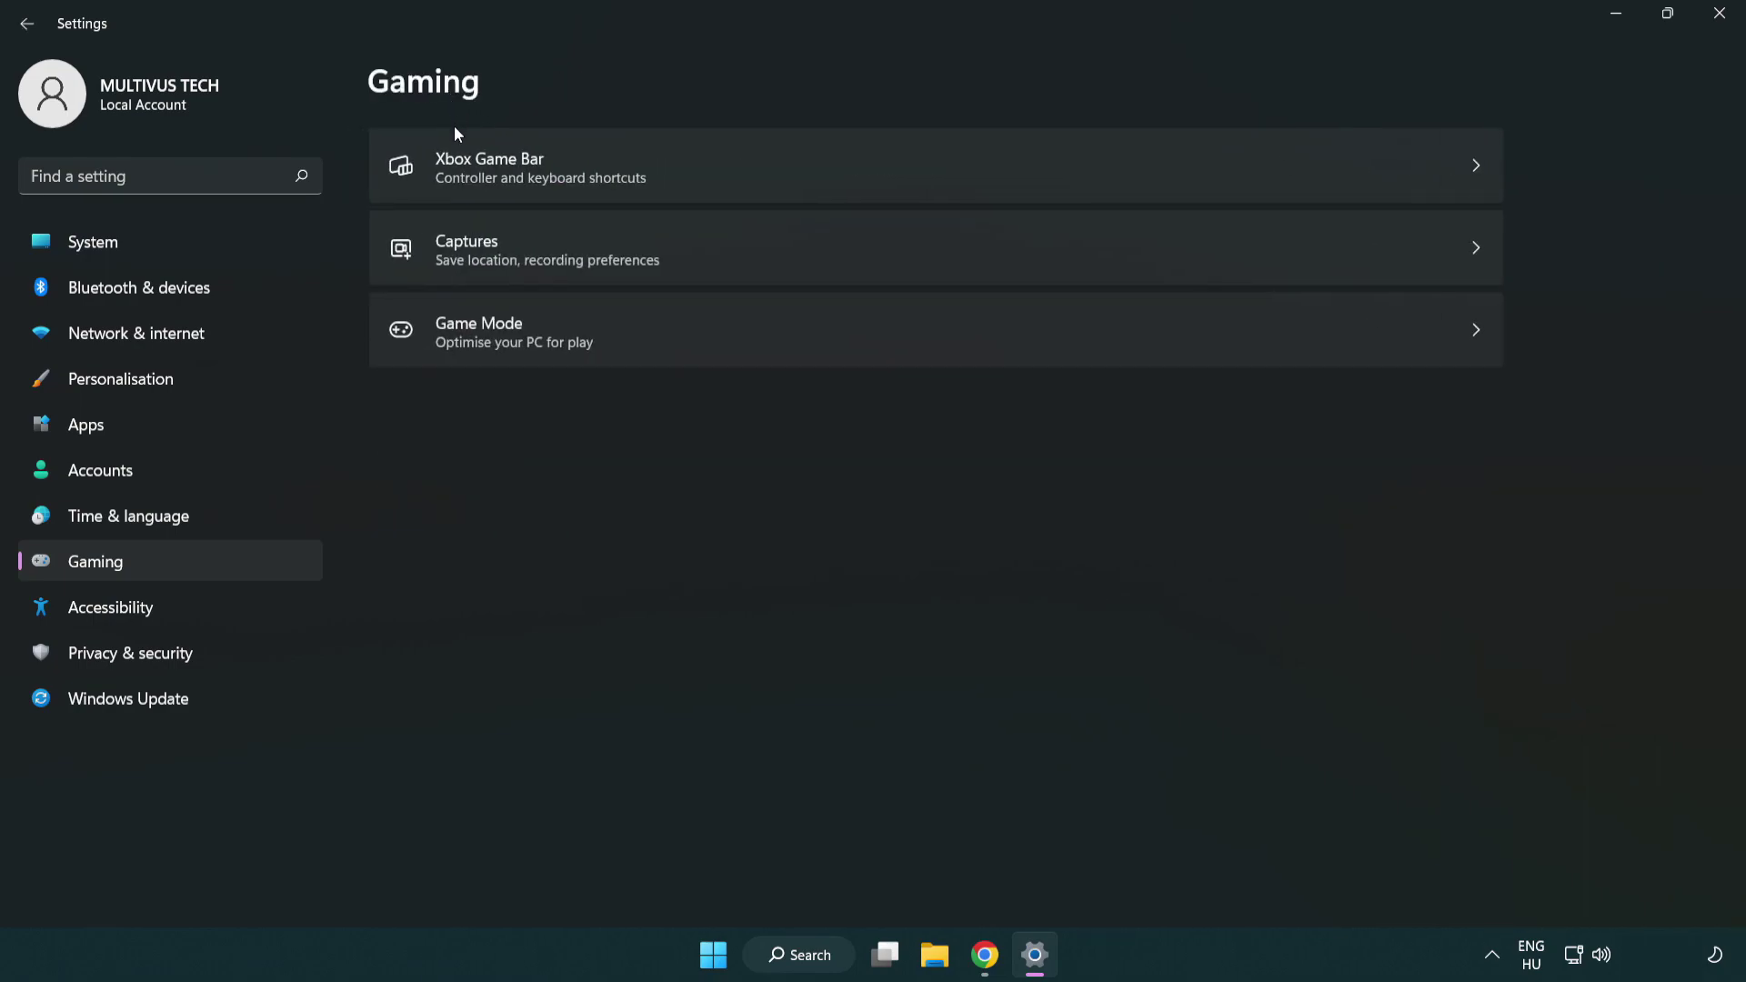
pyautogui.click(771, 171)
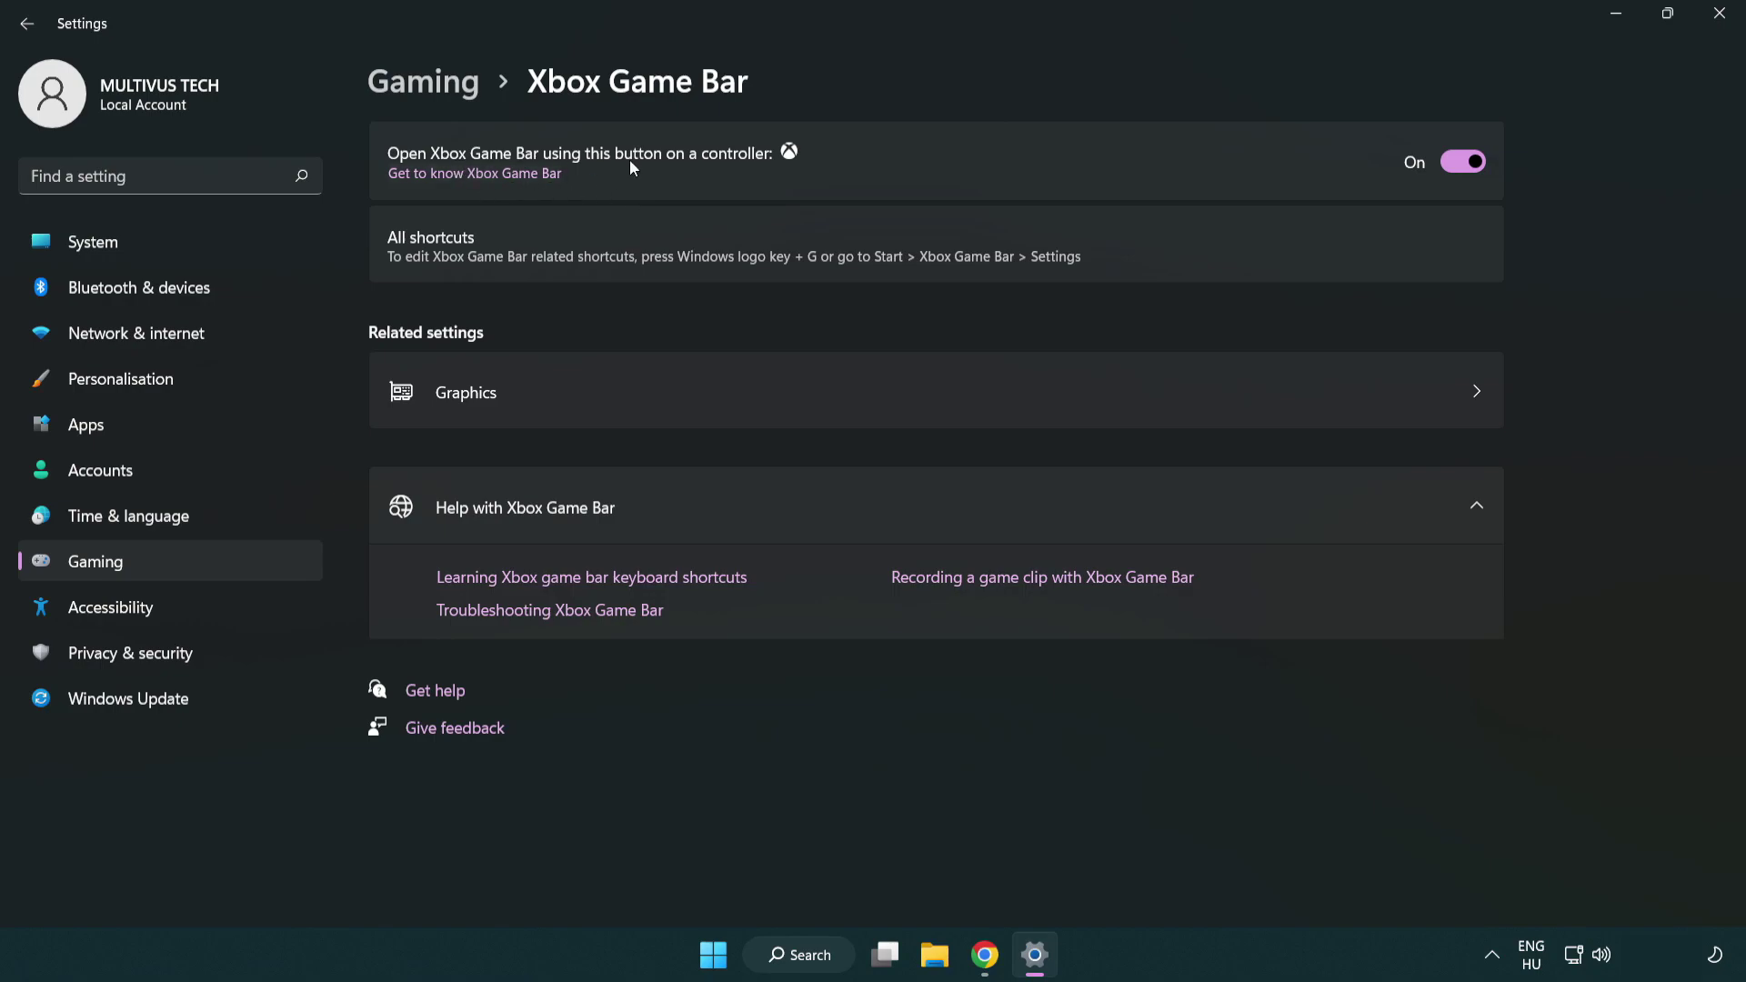
pyautogui.click(1473, 164)
pyautogui.click(1720, 26)
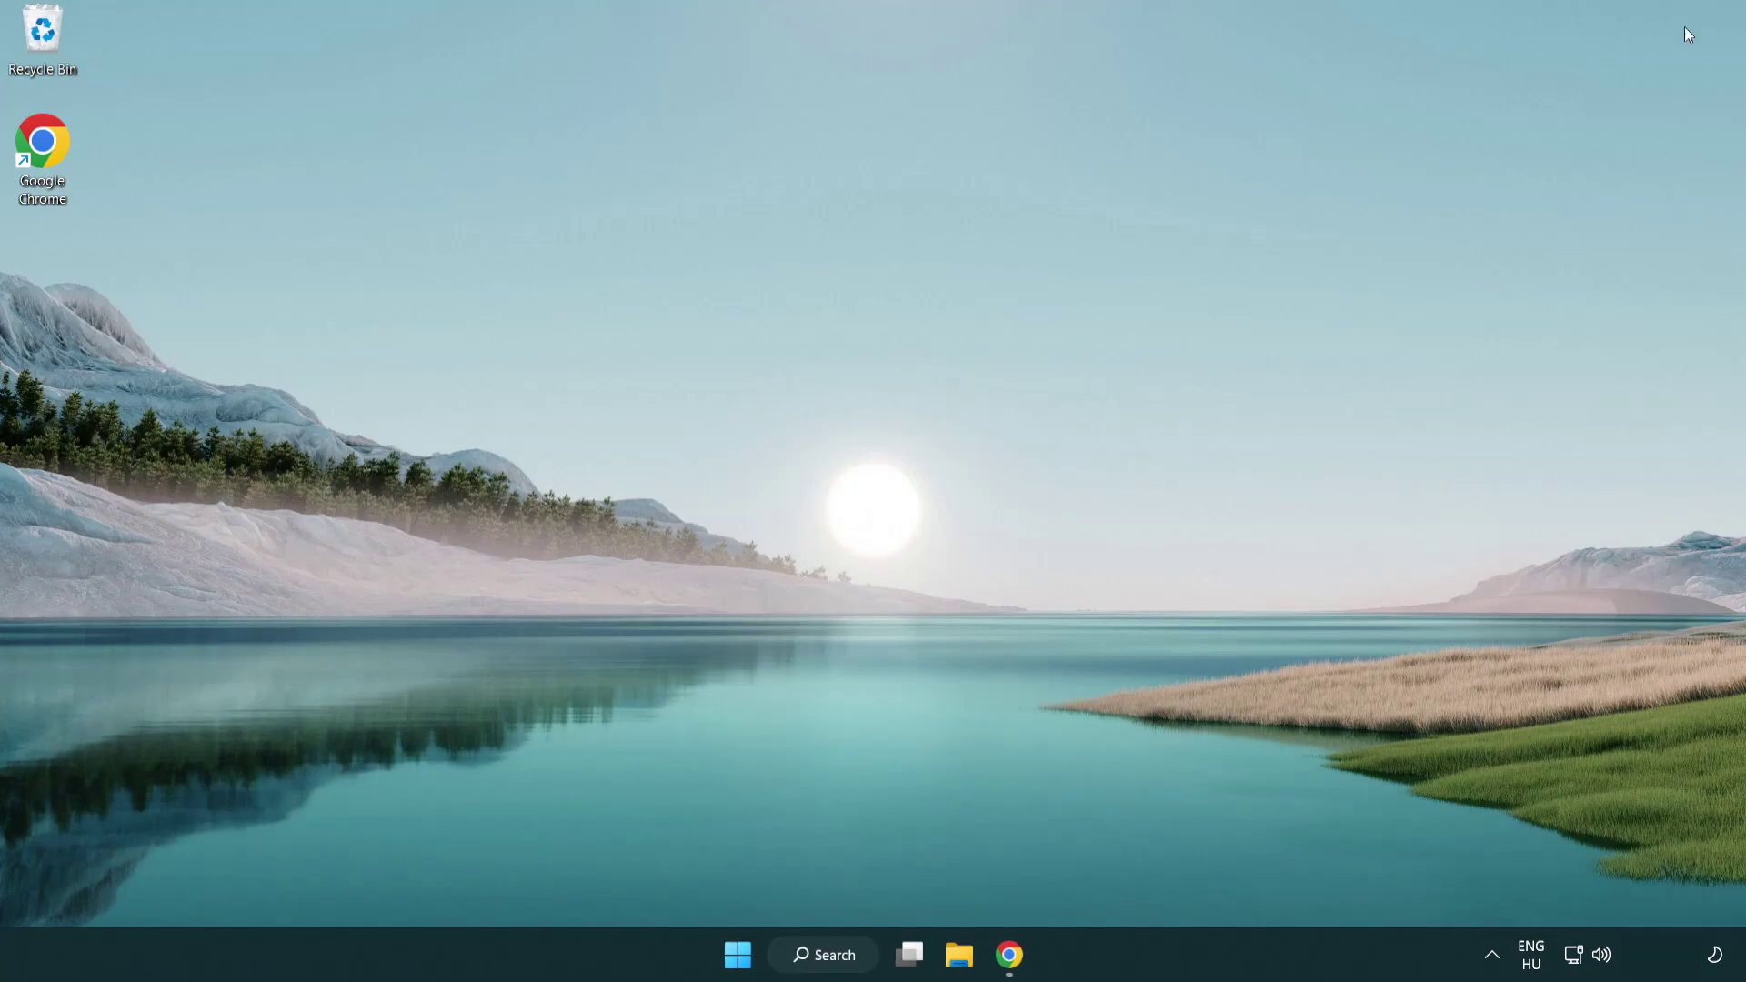
# - Open Task Manager from the Start right-click menu and end the Google Chrome (8) processes
pyautogui.rightClick(740, 957)
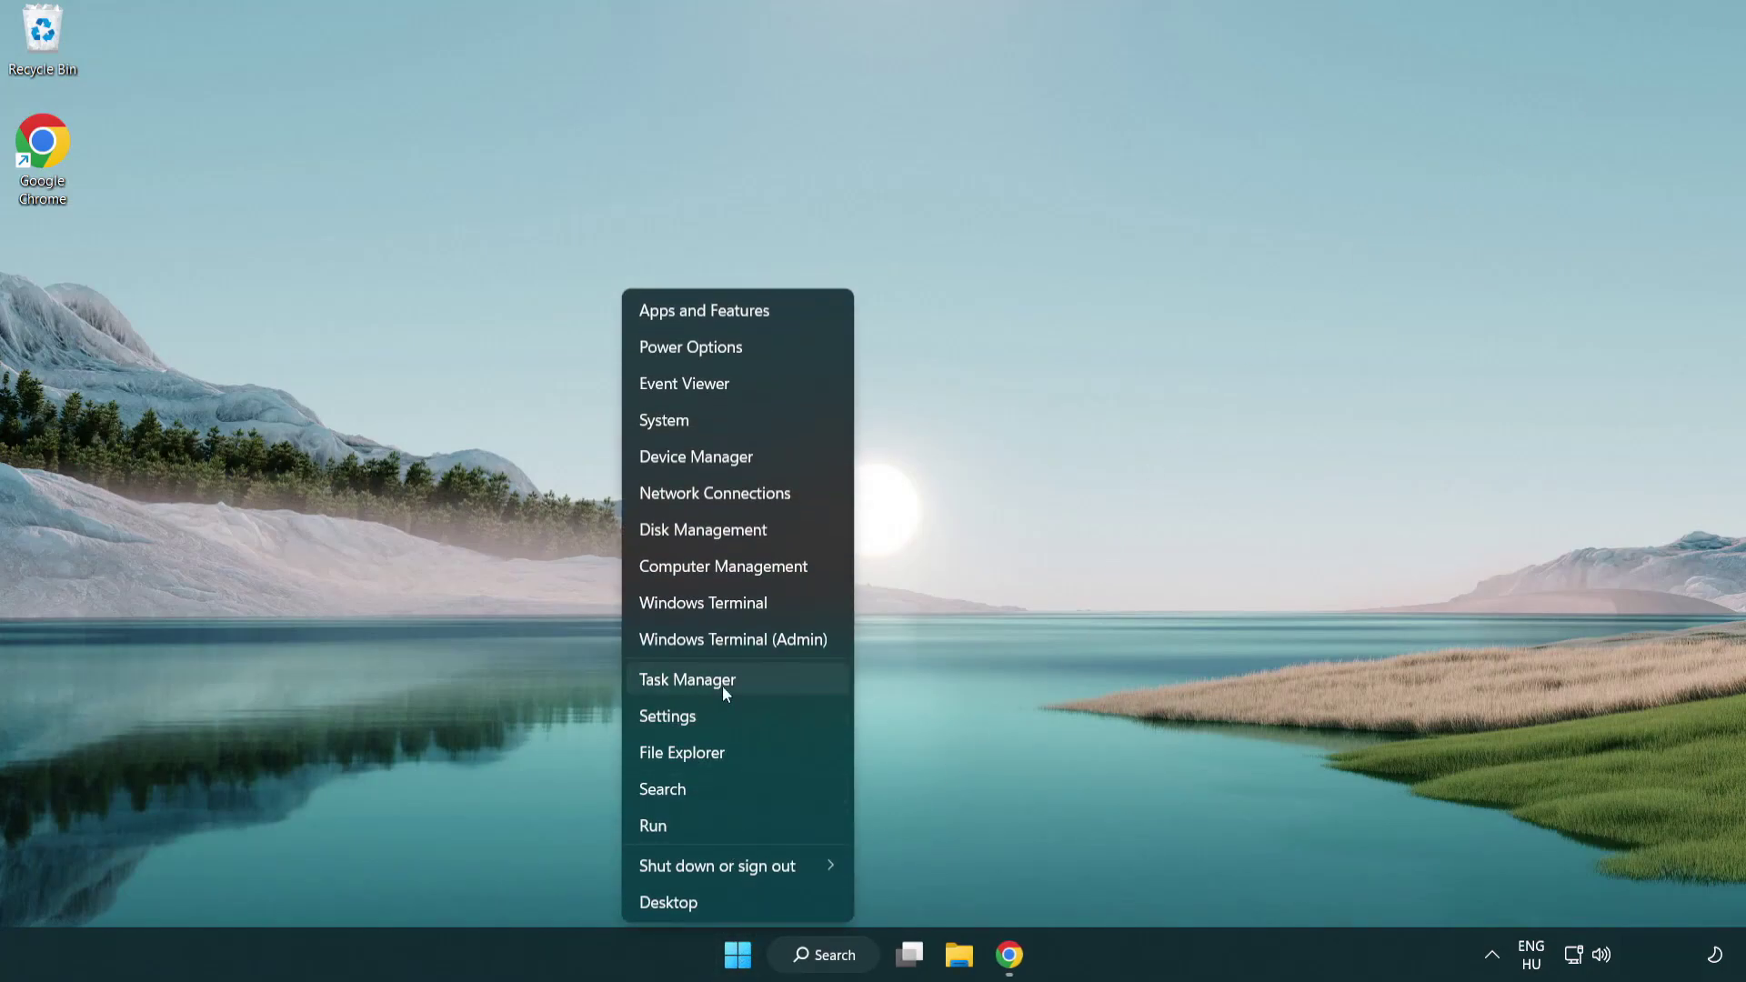
pyautogui.click(766, 679)
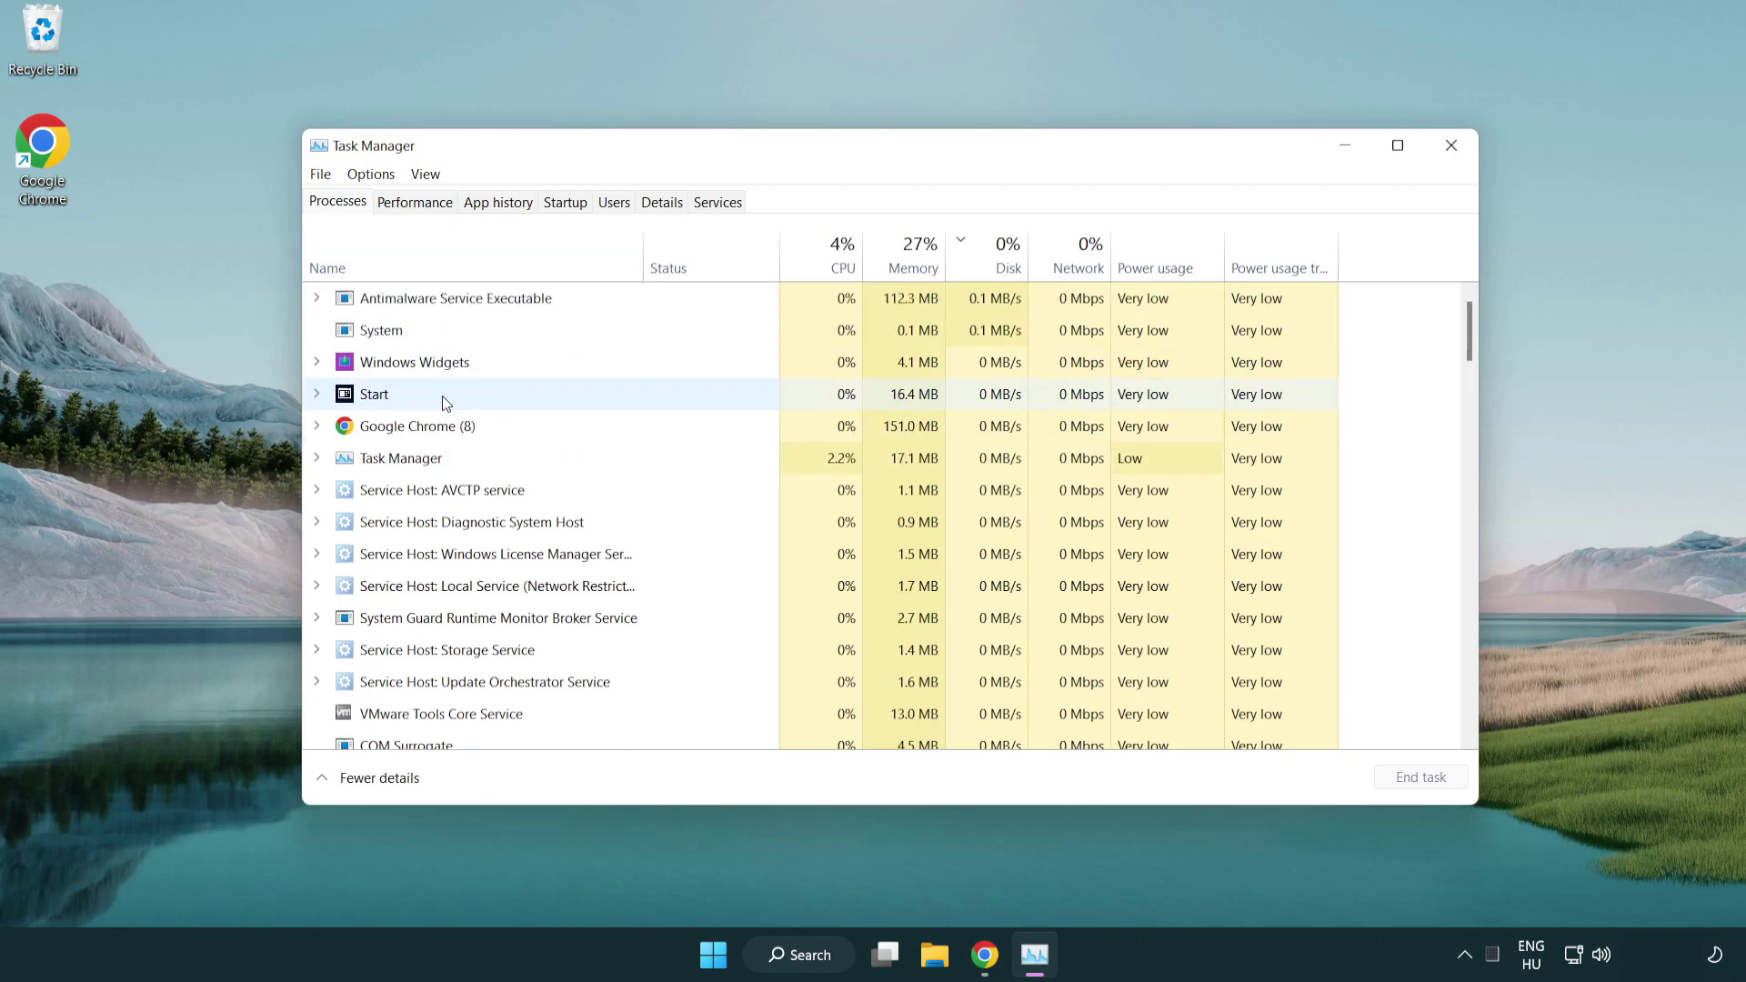
pyautogui.click(446, 428)
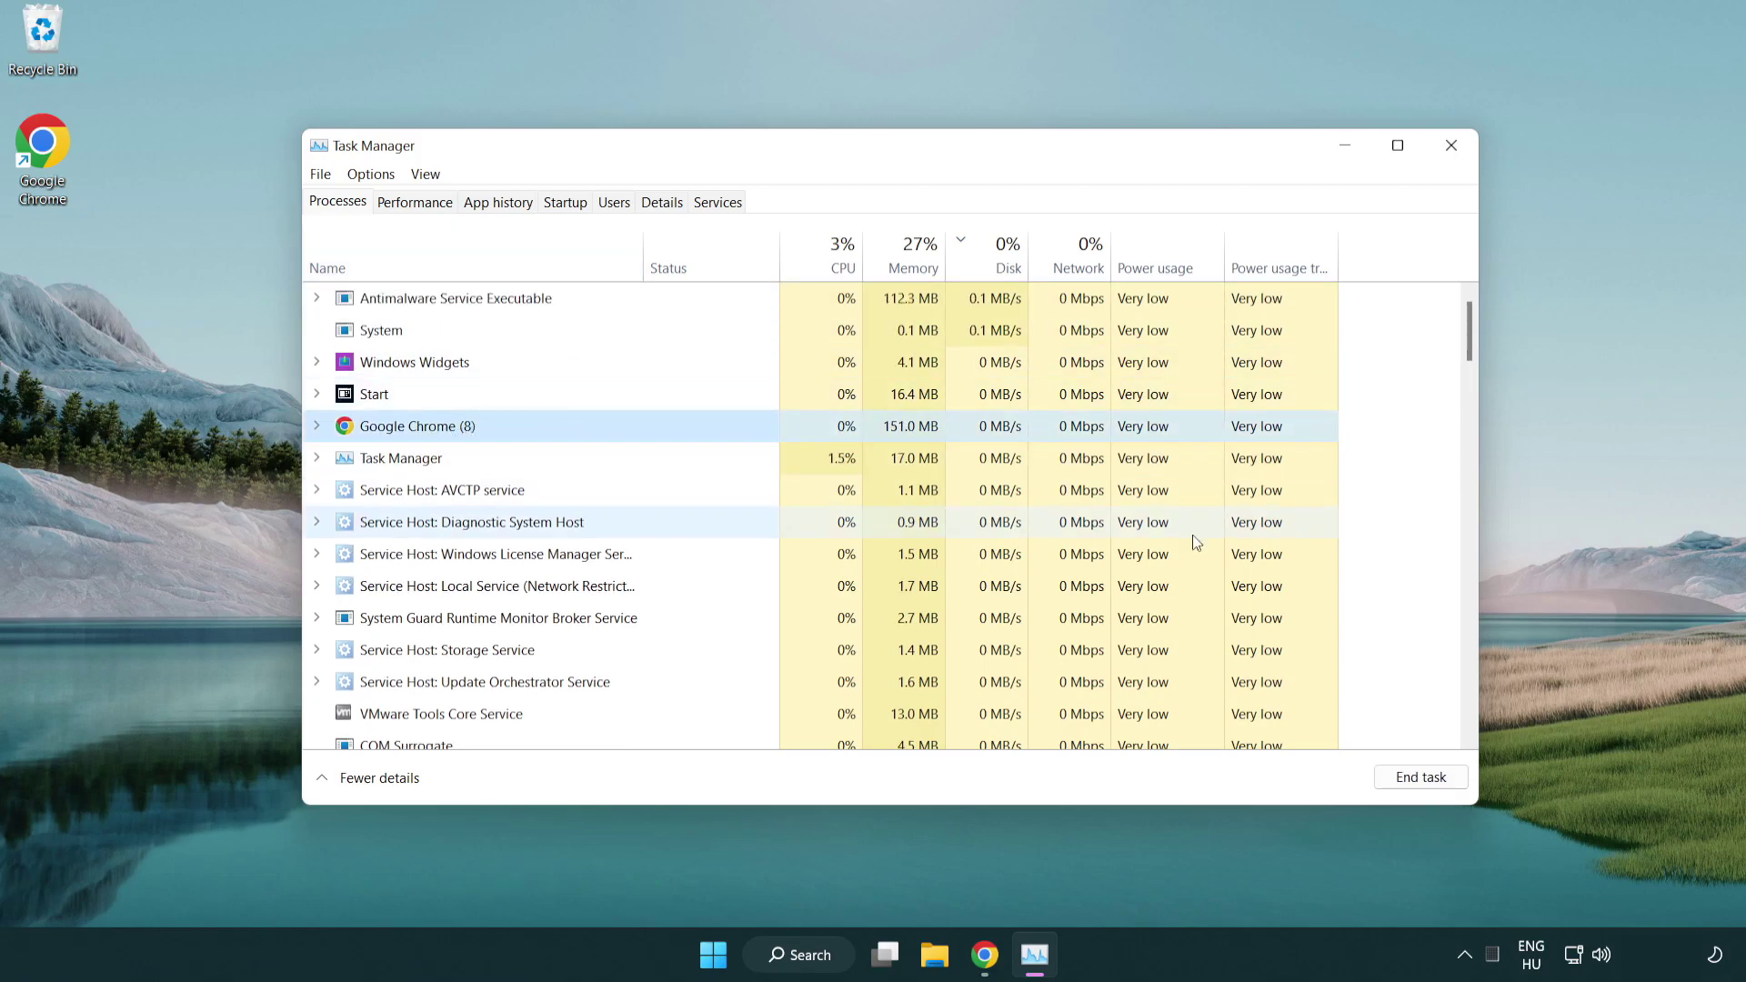
pyautogui.click(1431, 786)
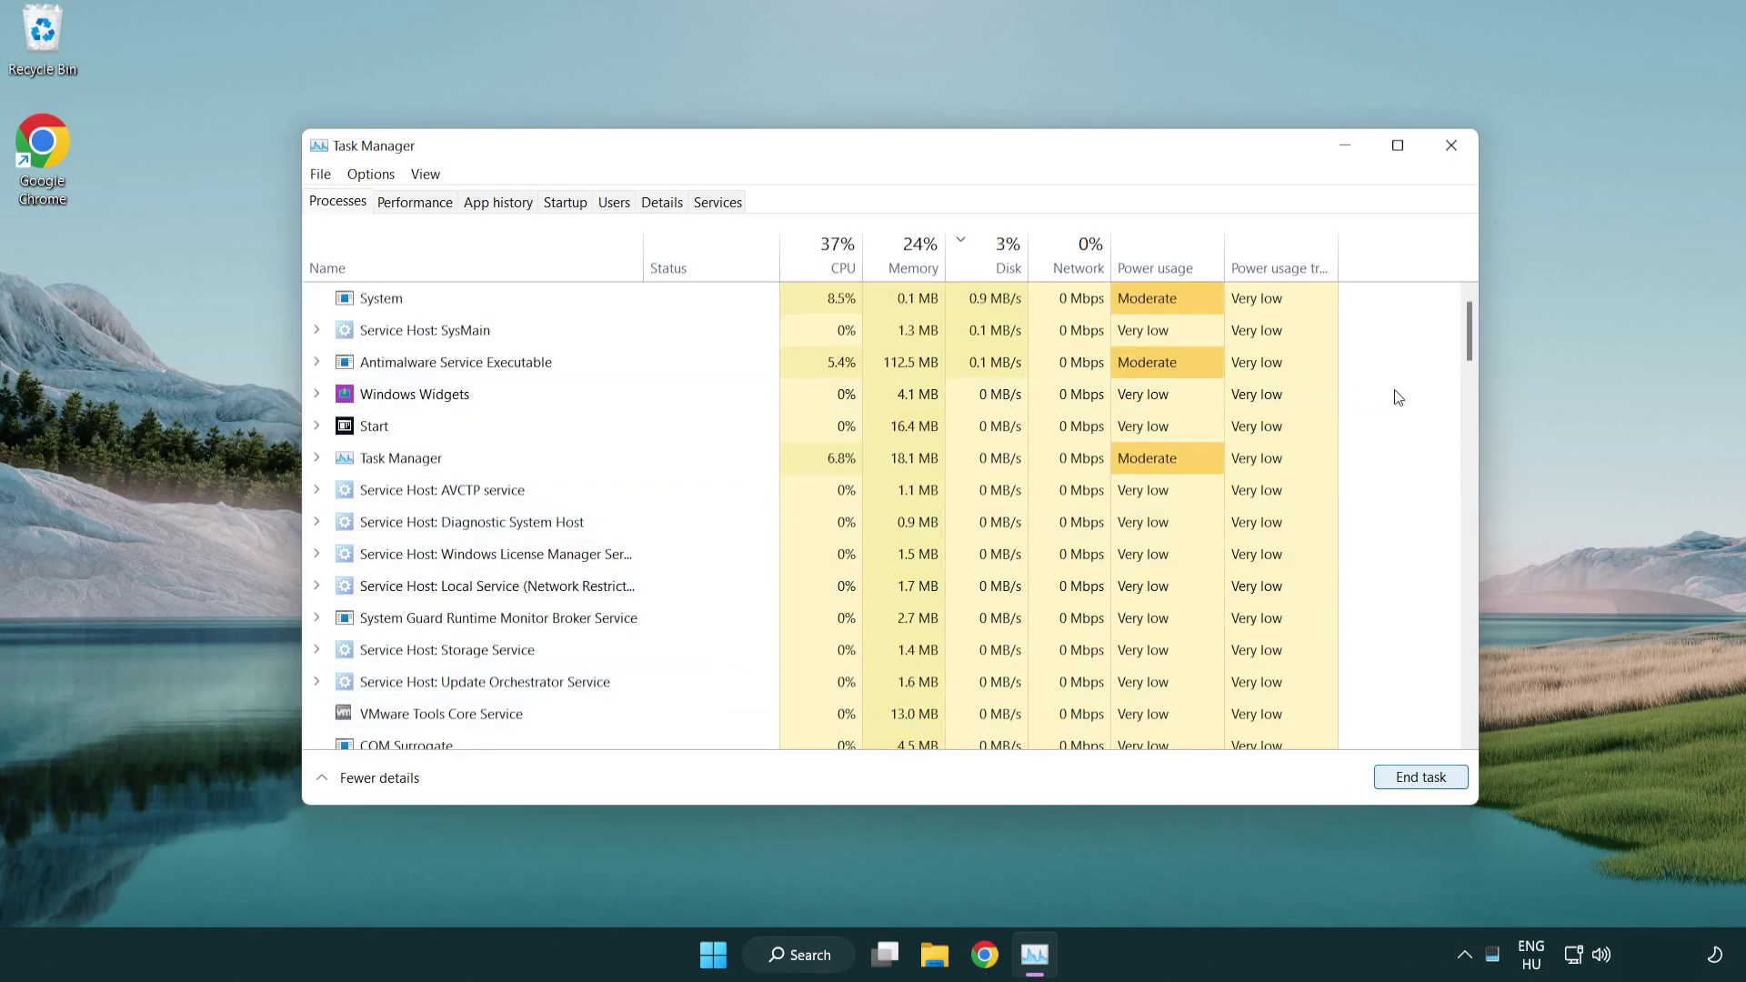
pyautogui.moveTo(1475, 351); pyautogui.dragTo(1460, 312)
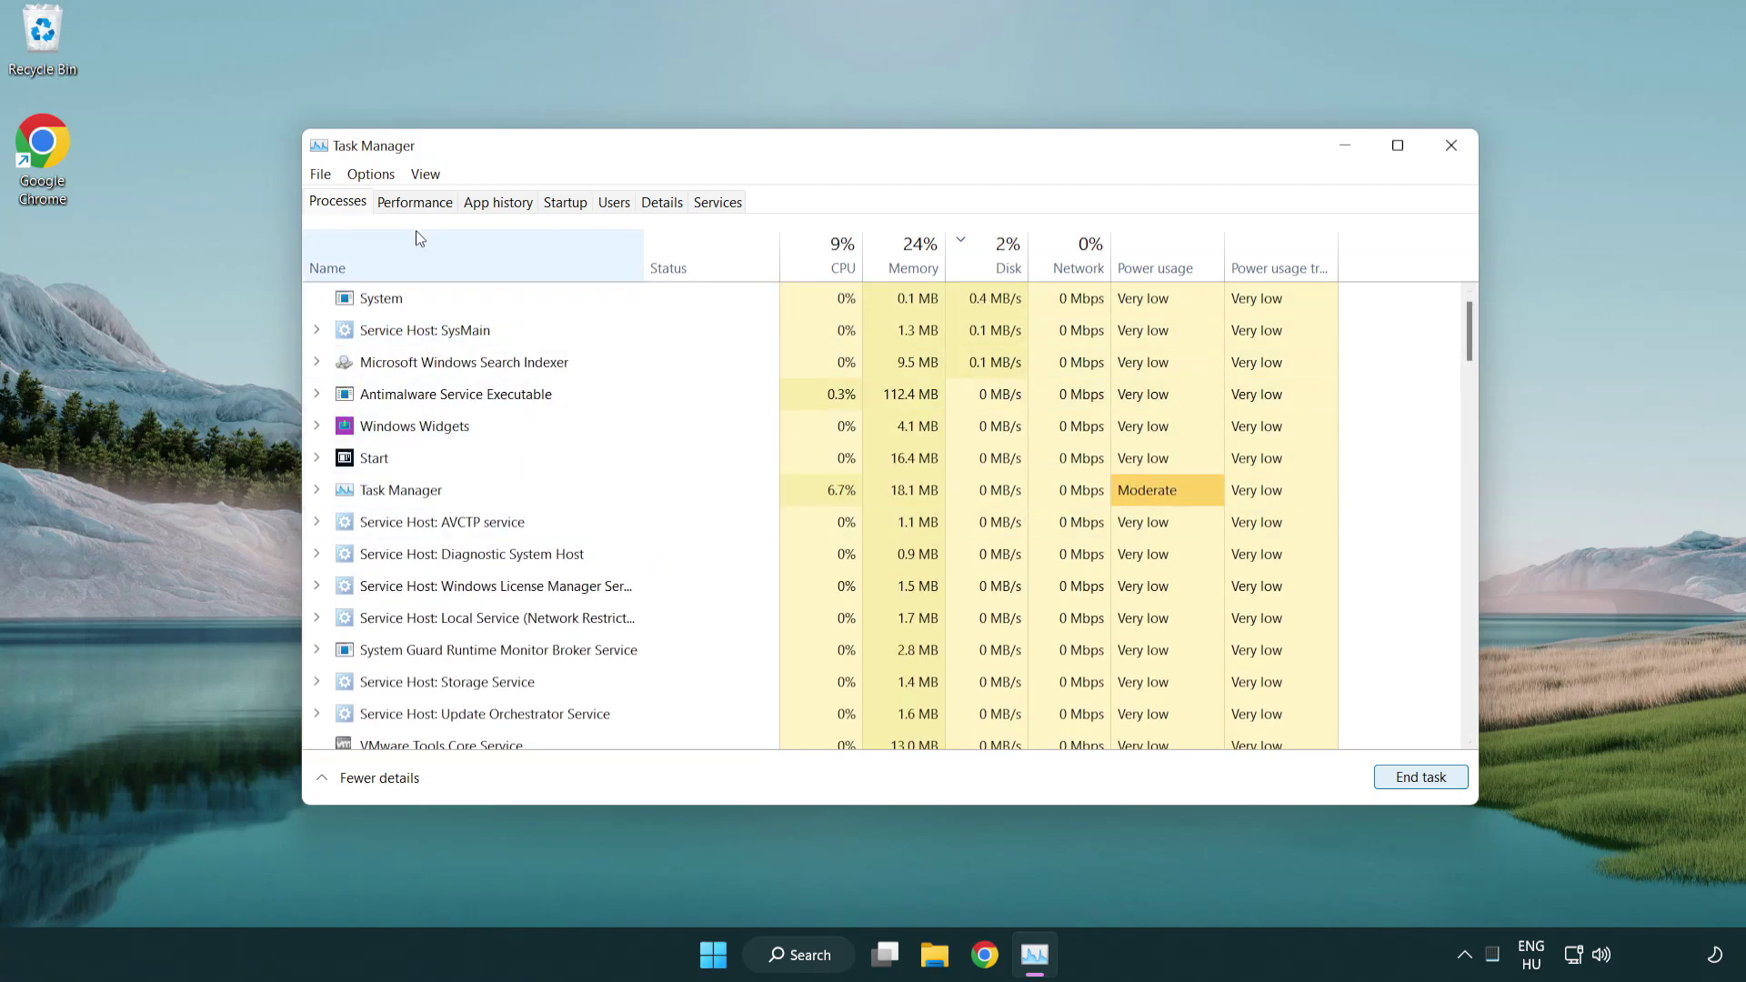
# - Disable Cortana, Phone Link and Terminal as startup apps, then close Task Manager
pyautogui.click(566, 203)
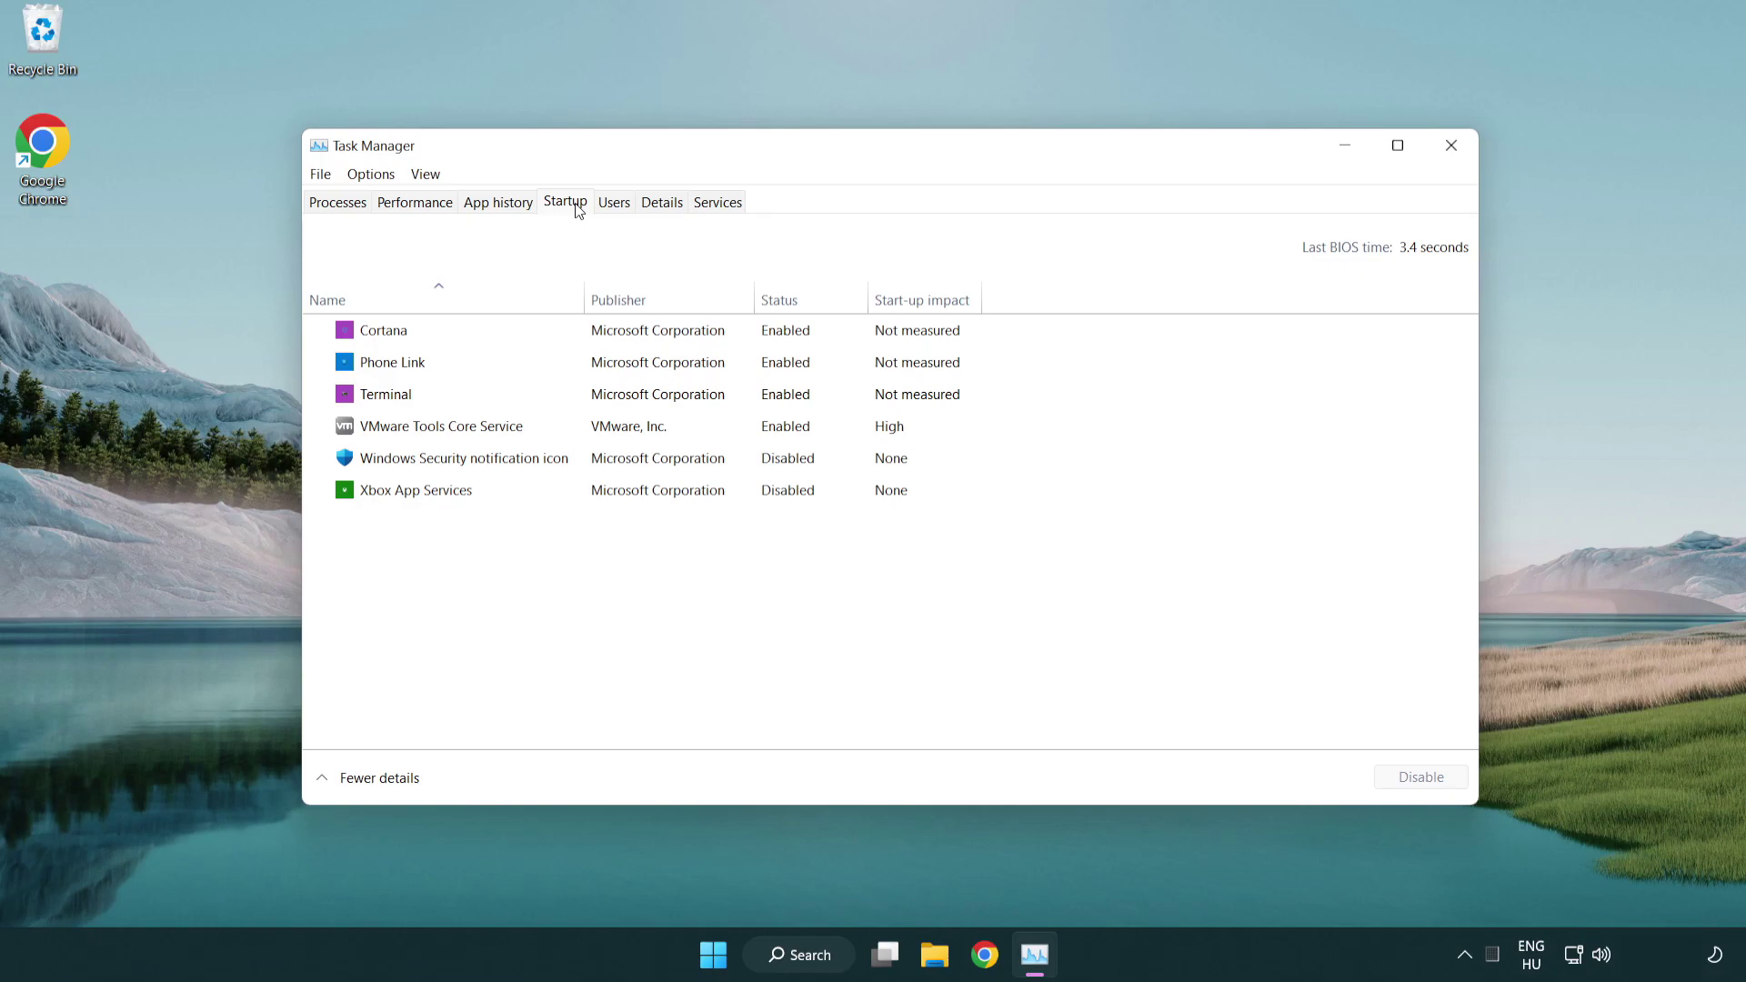
pyautogui.click(625, 337)
pyautogui.click(1435, 778)
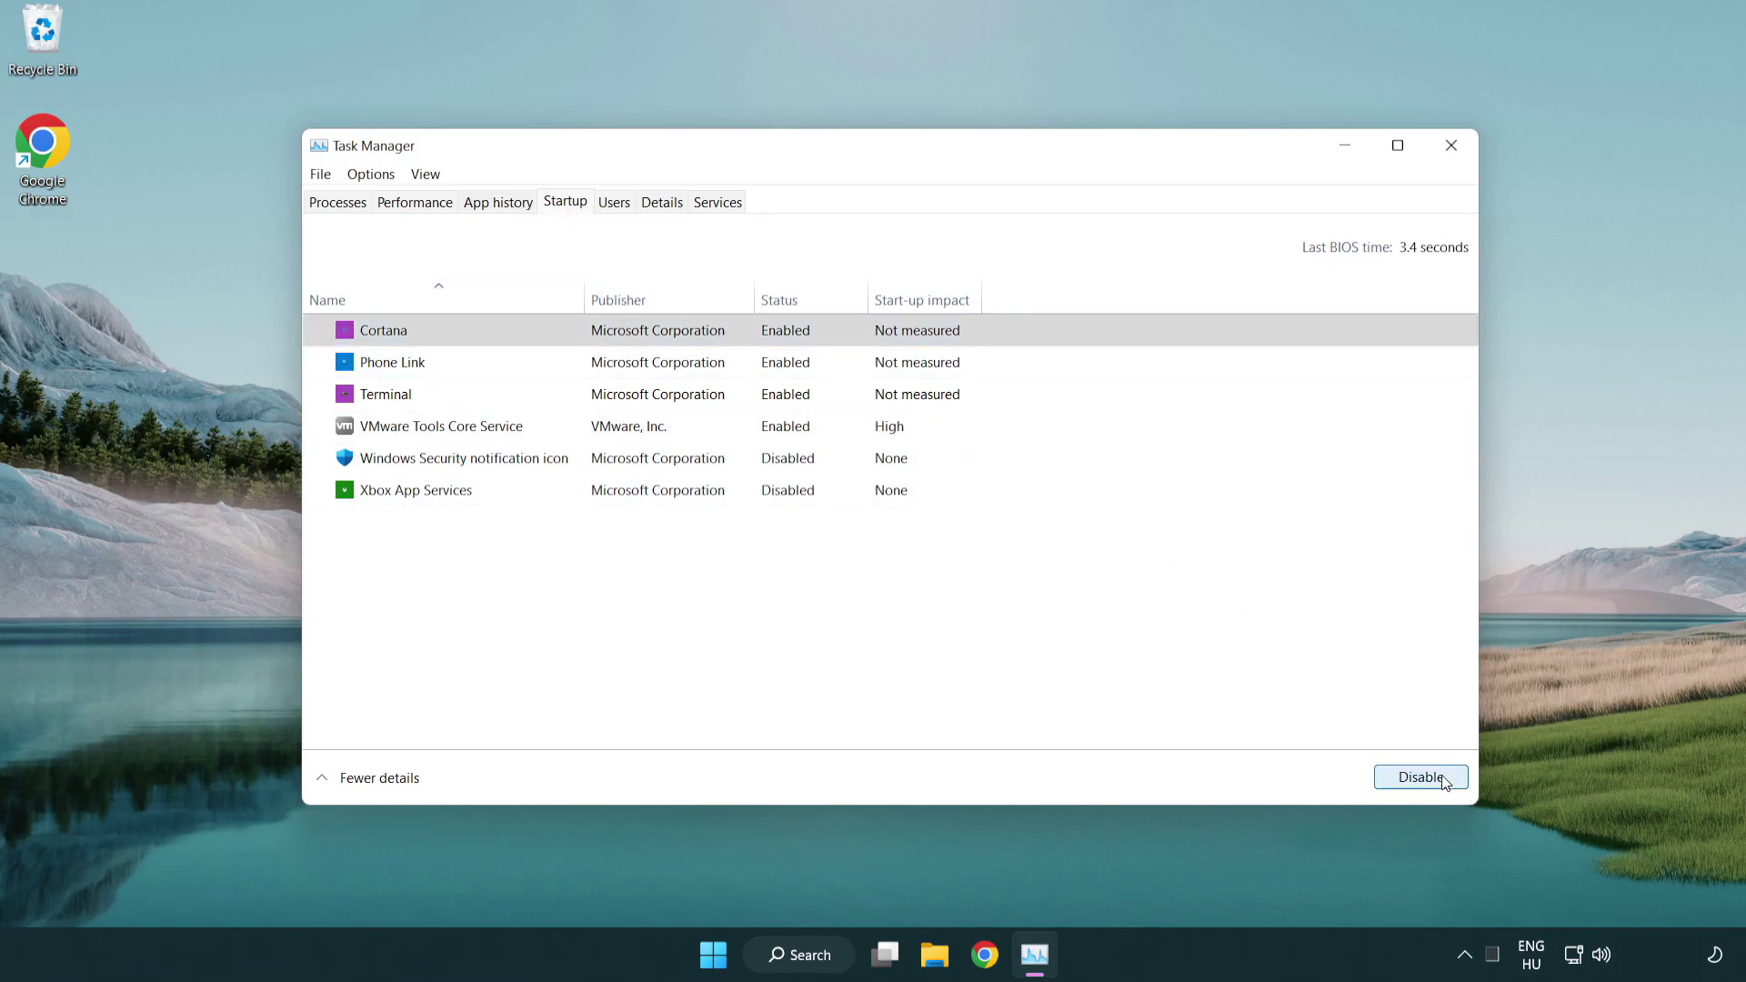
pyautogui.click(694, 364)
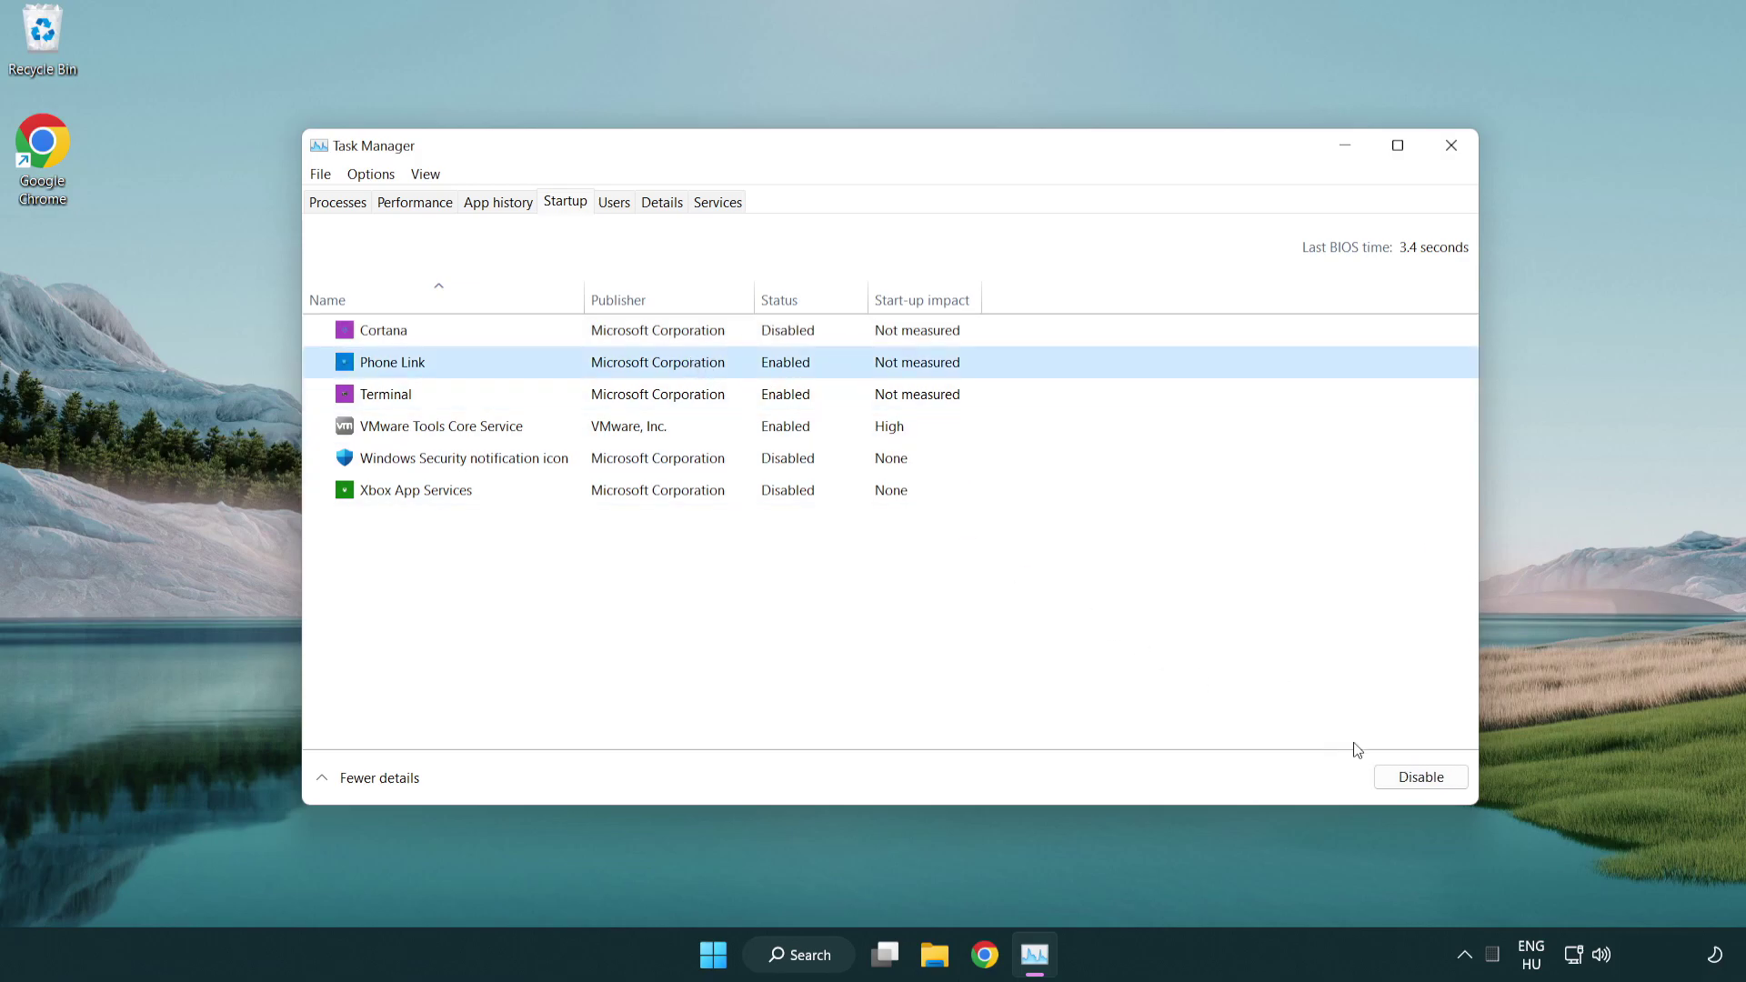
pyautogui.click(1418, 777)
pyautogui.click(593, 402)
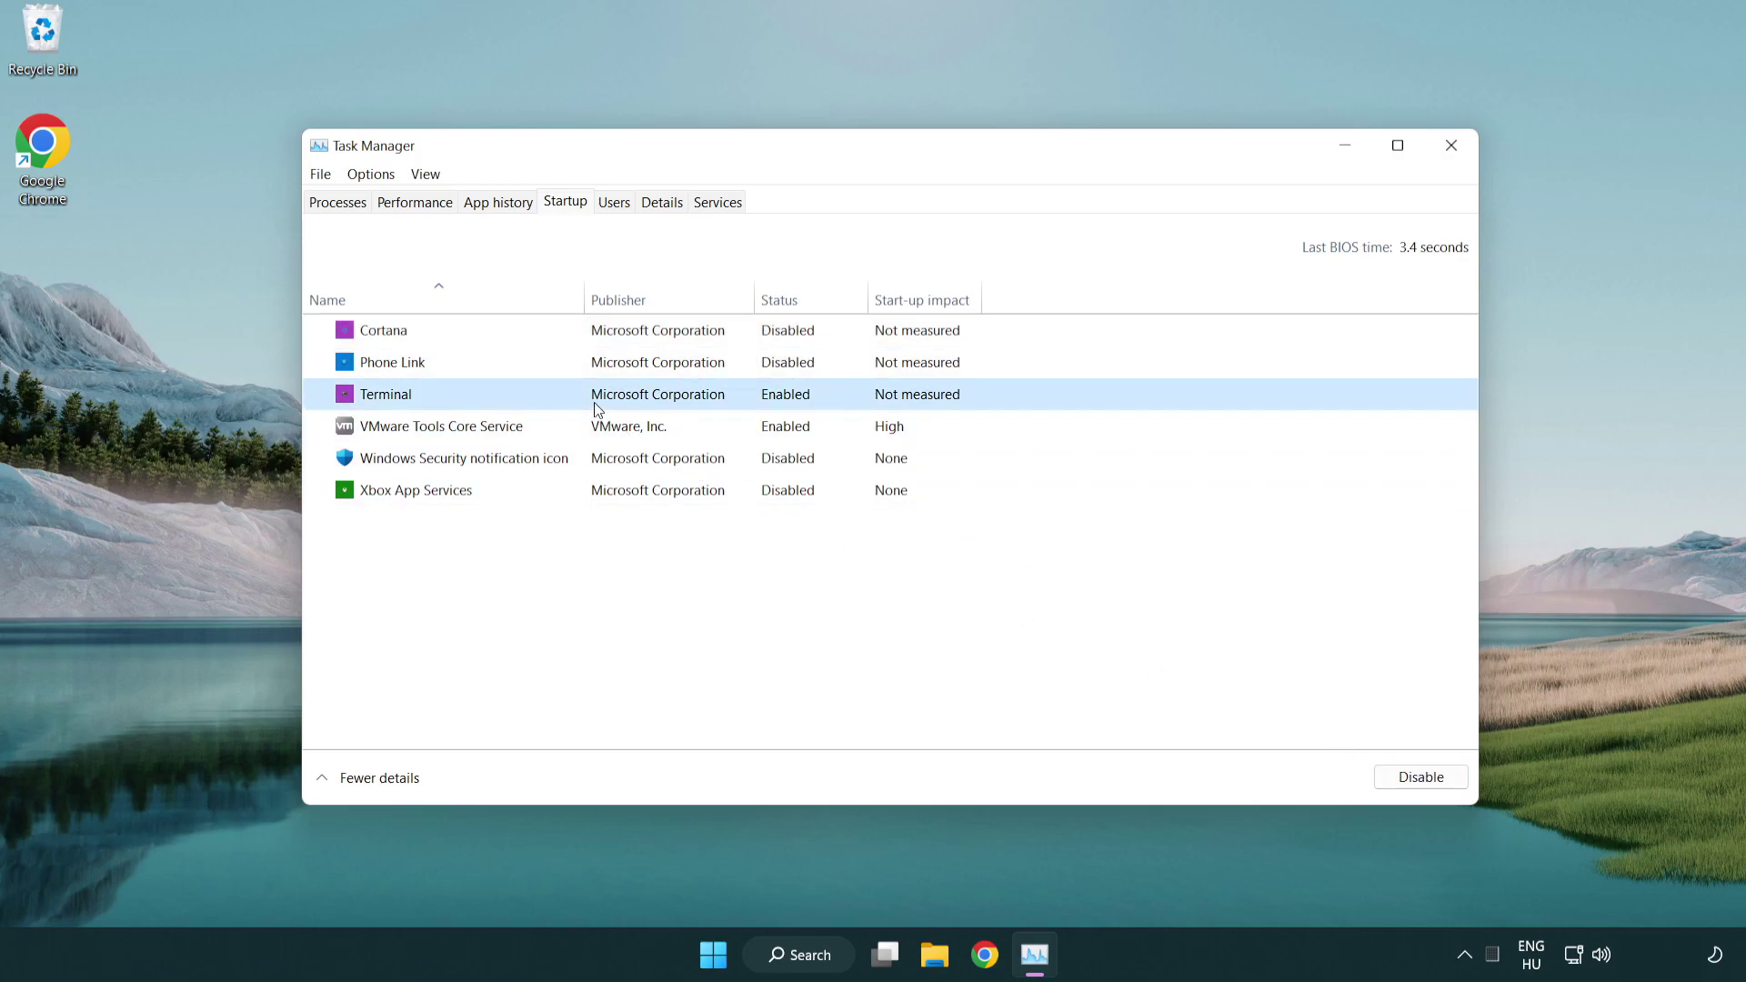
pyautogui.click(1456, 786)
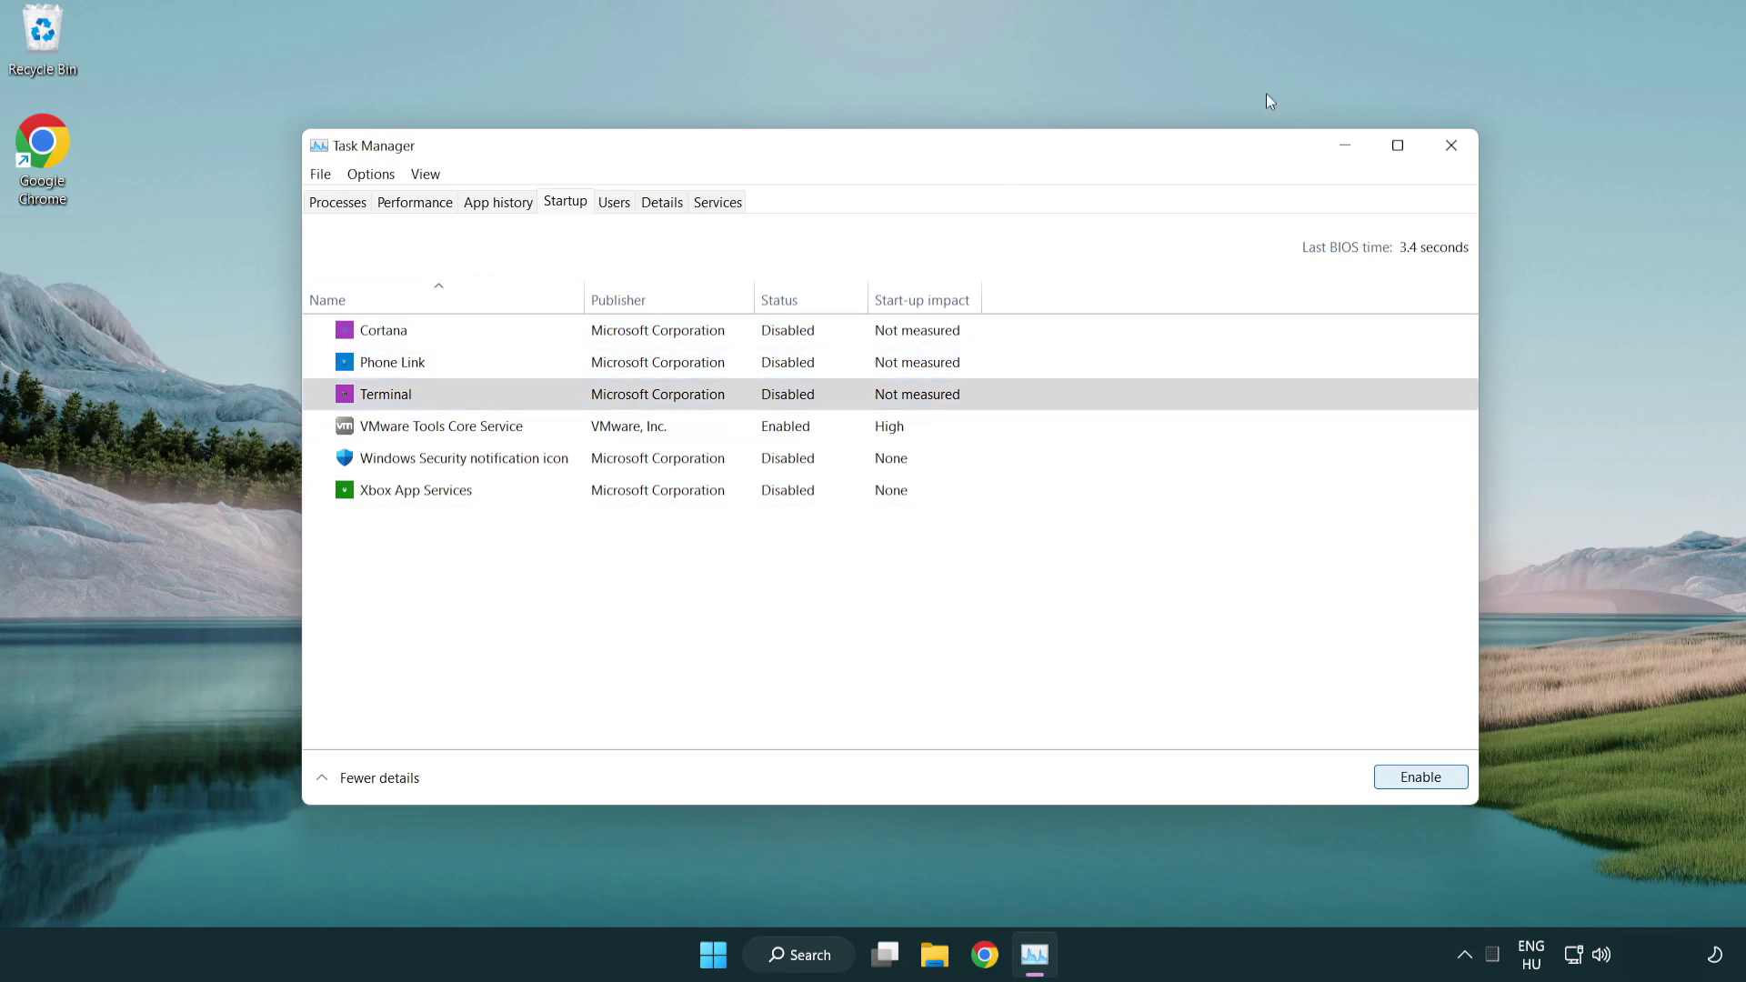
pyautogui.click(1452, 145)
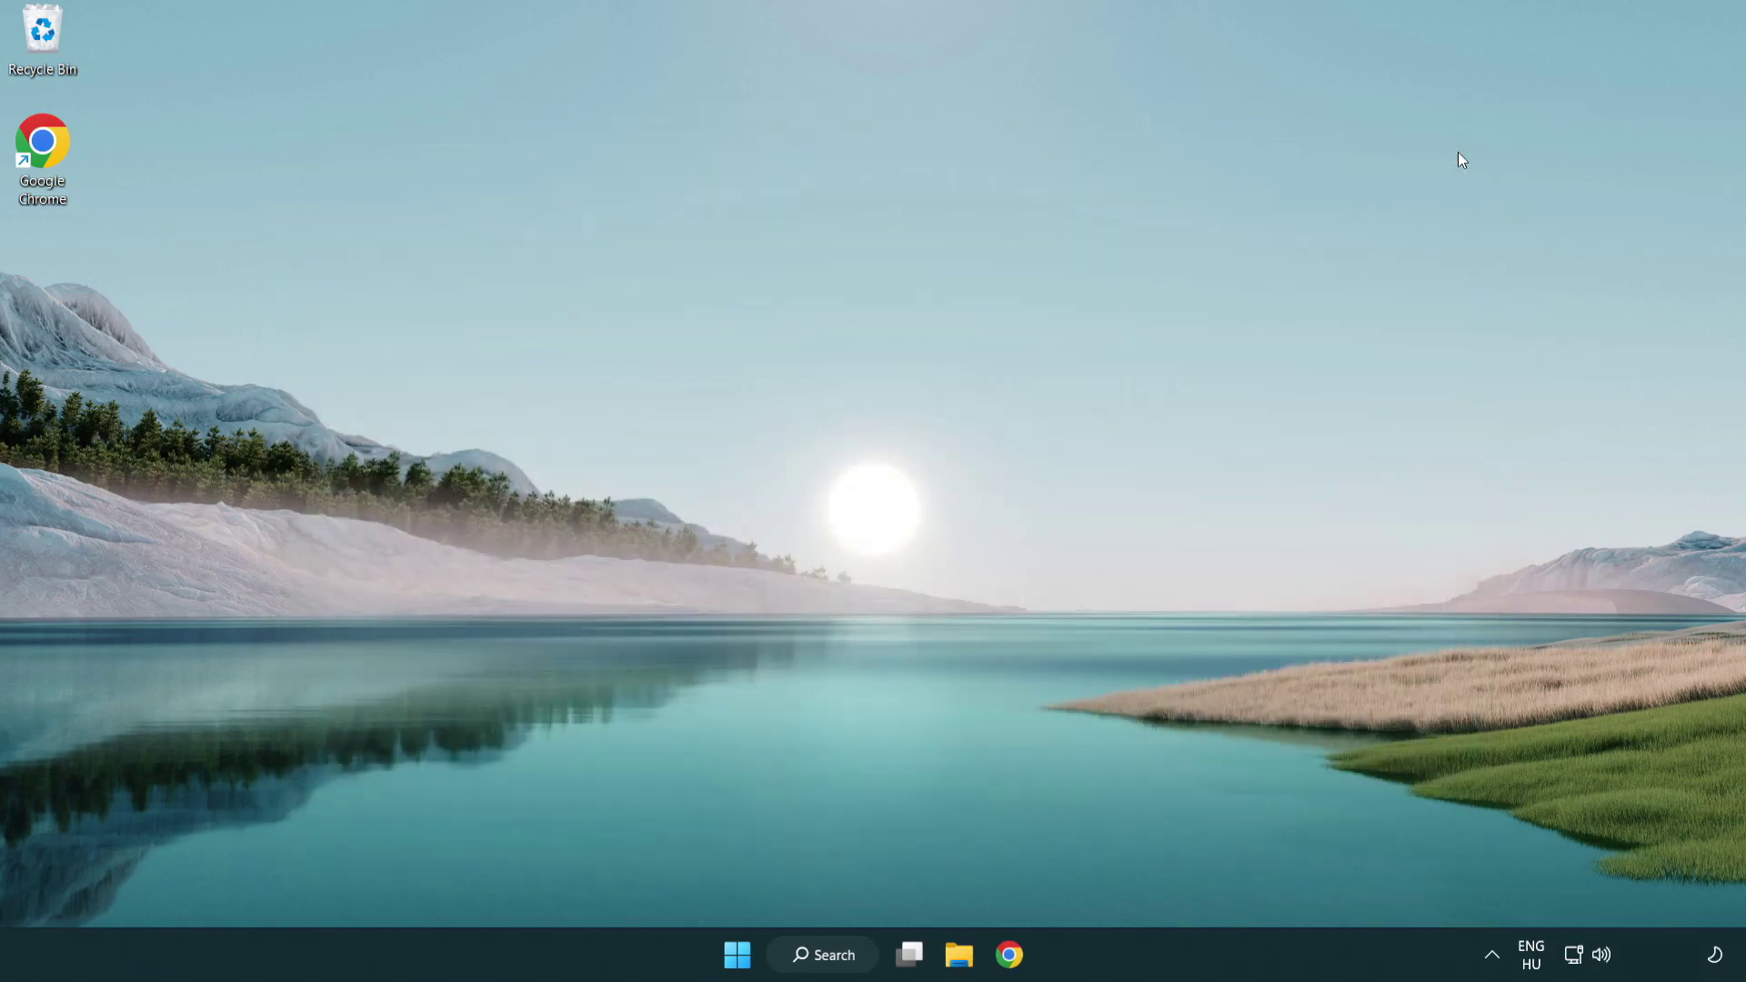
# - Run Check for updates in Windows Update, confirming the PC is up to date, then close Settings
pyautogui.click(822, 954)
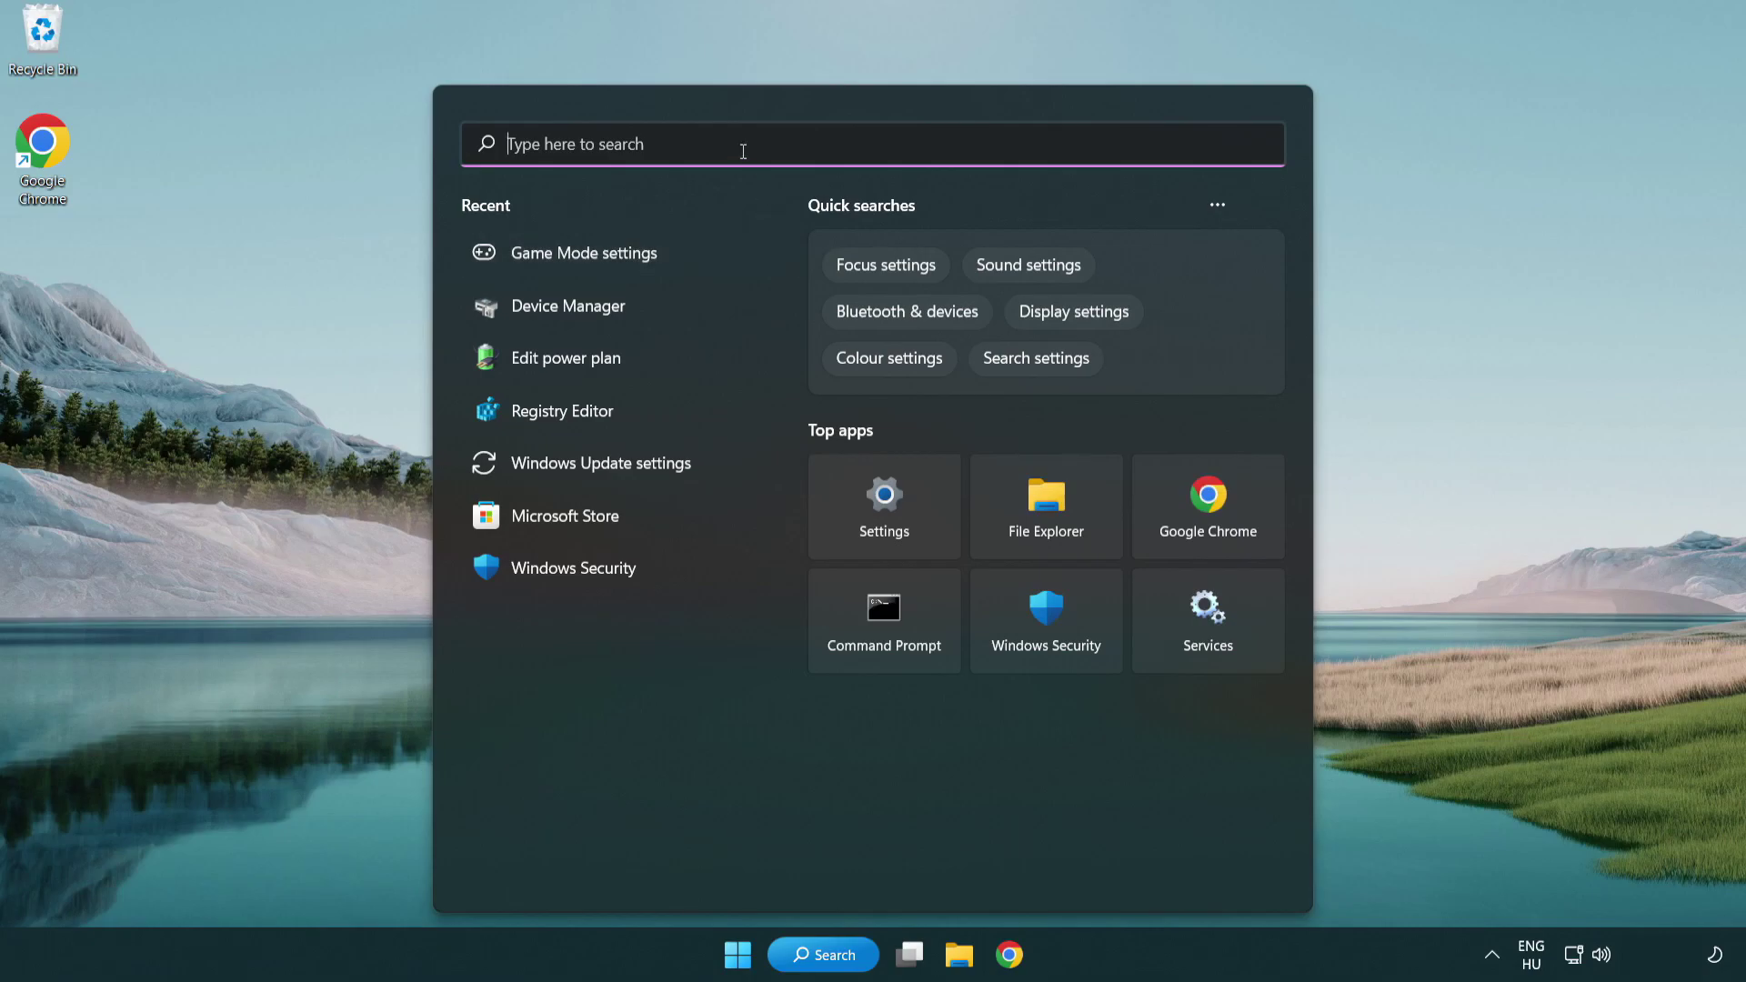
pyautogui.write('update')
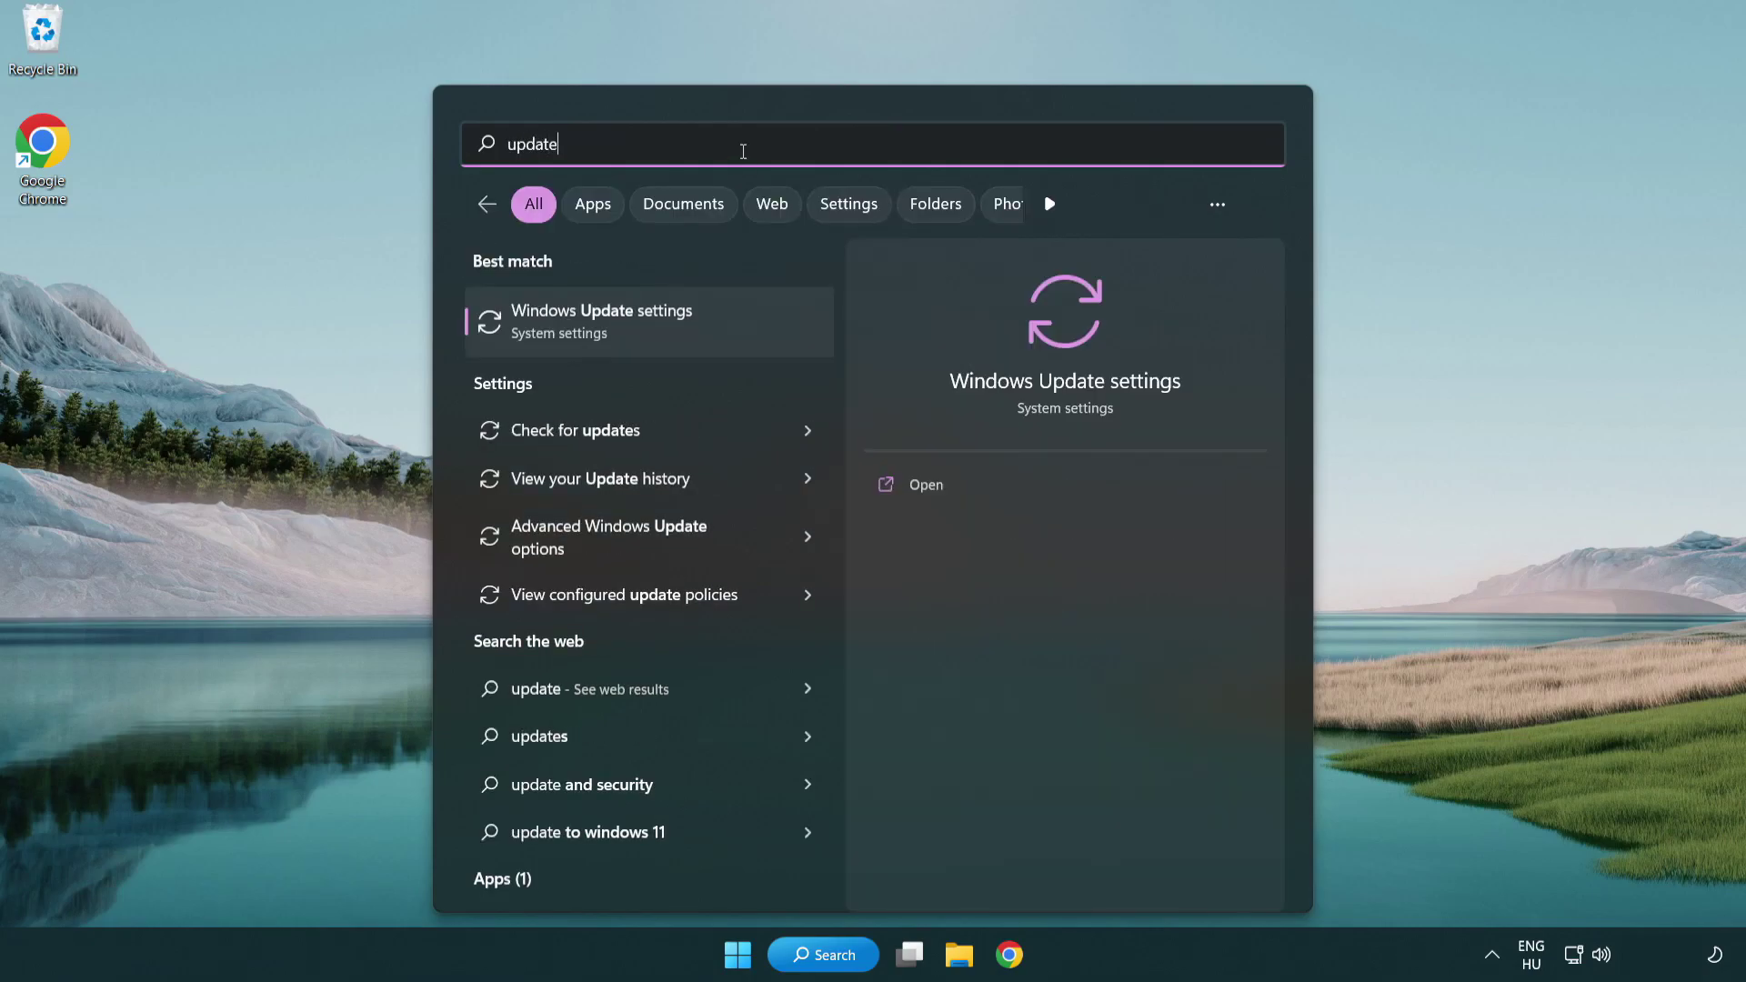
pyautogui.click(675, 331)
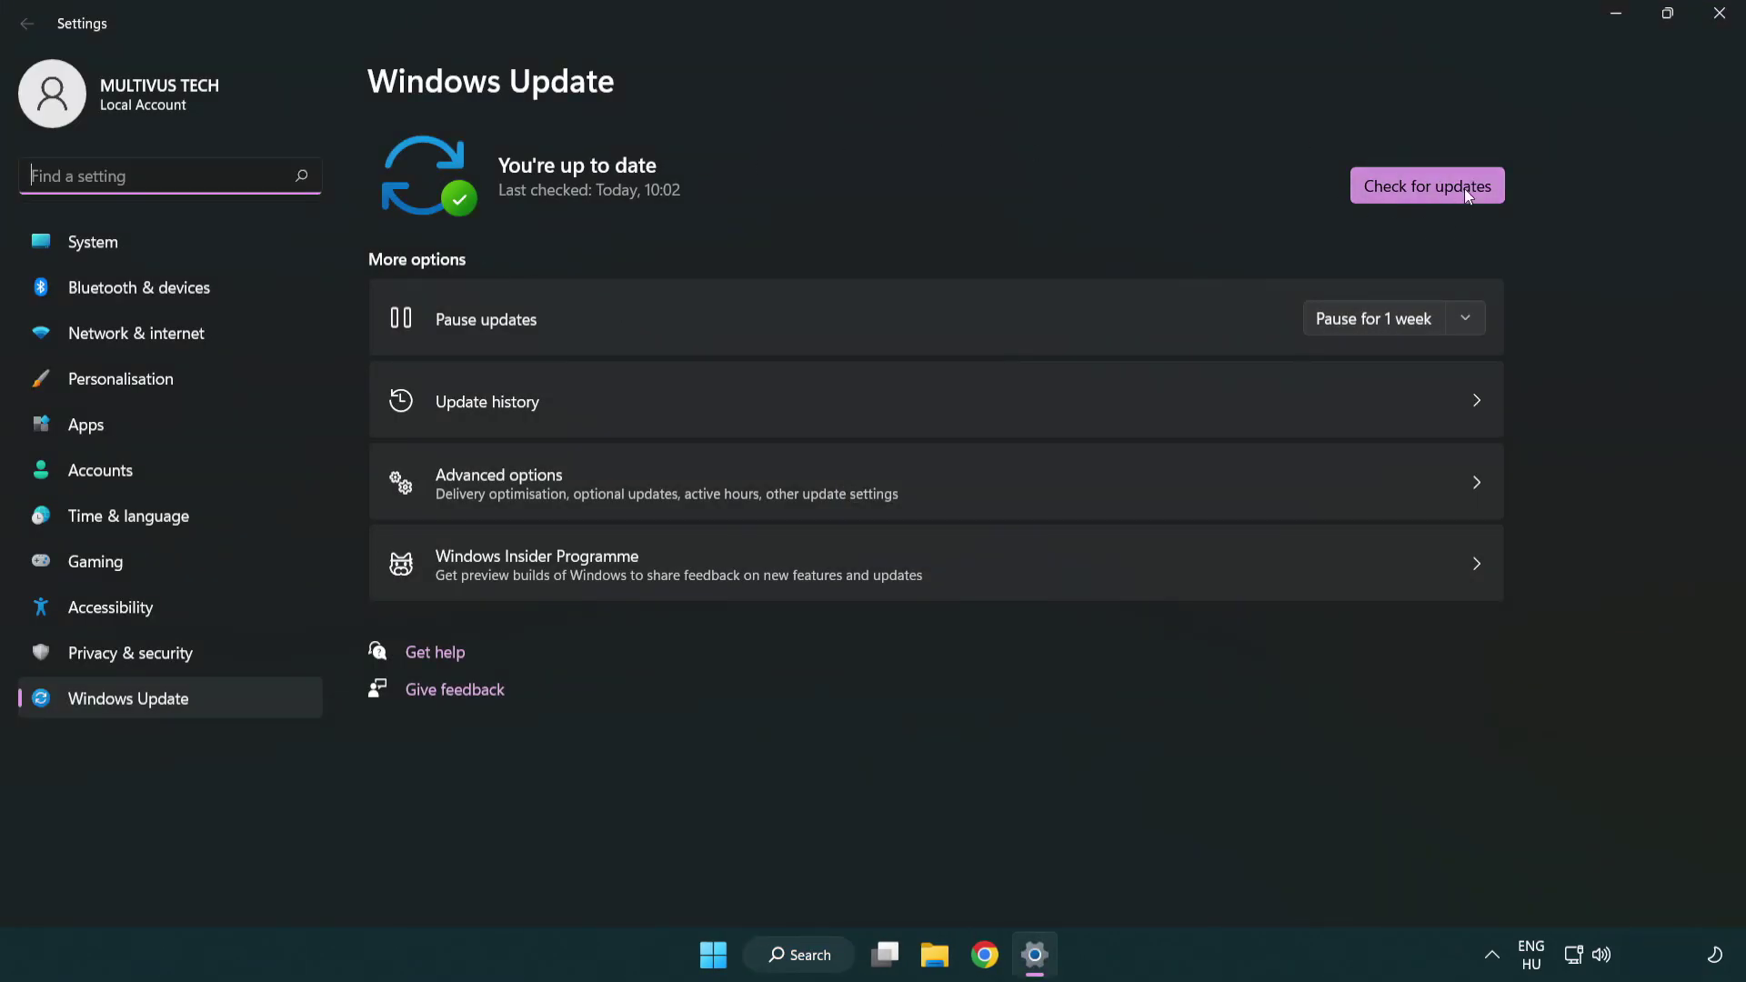
pyautogui.click(1439, 186)
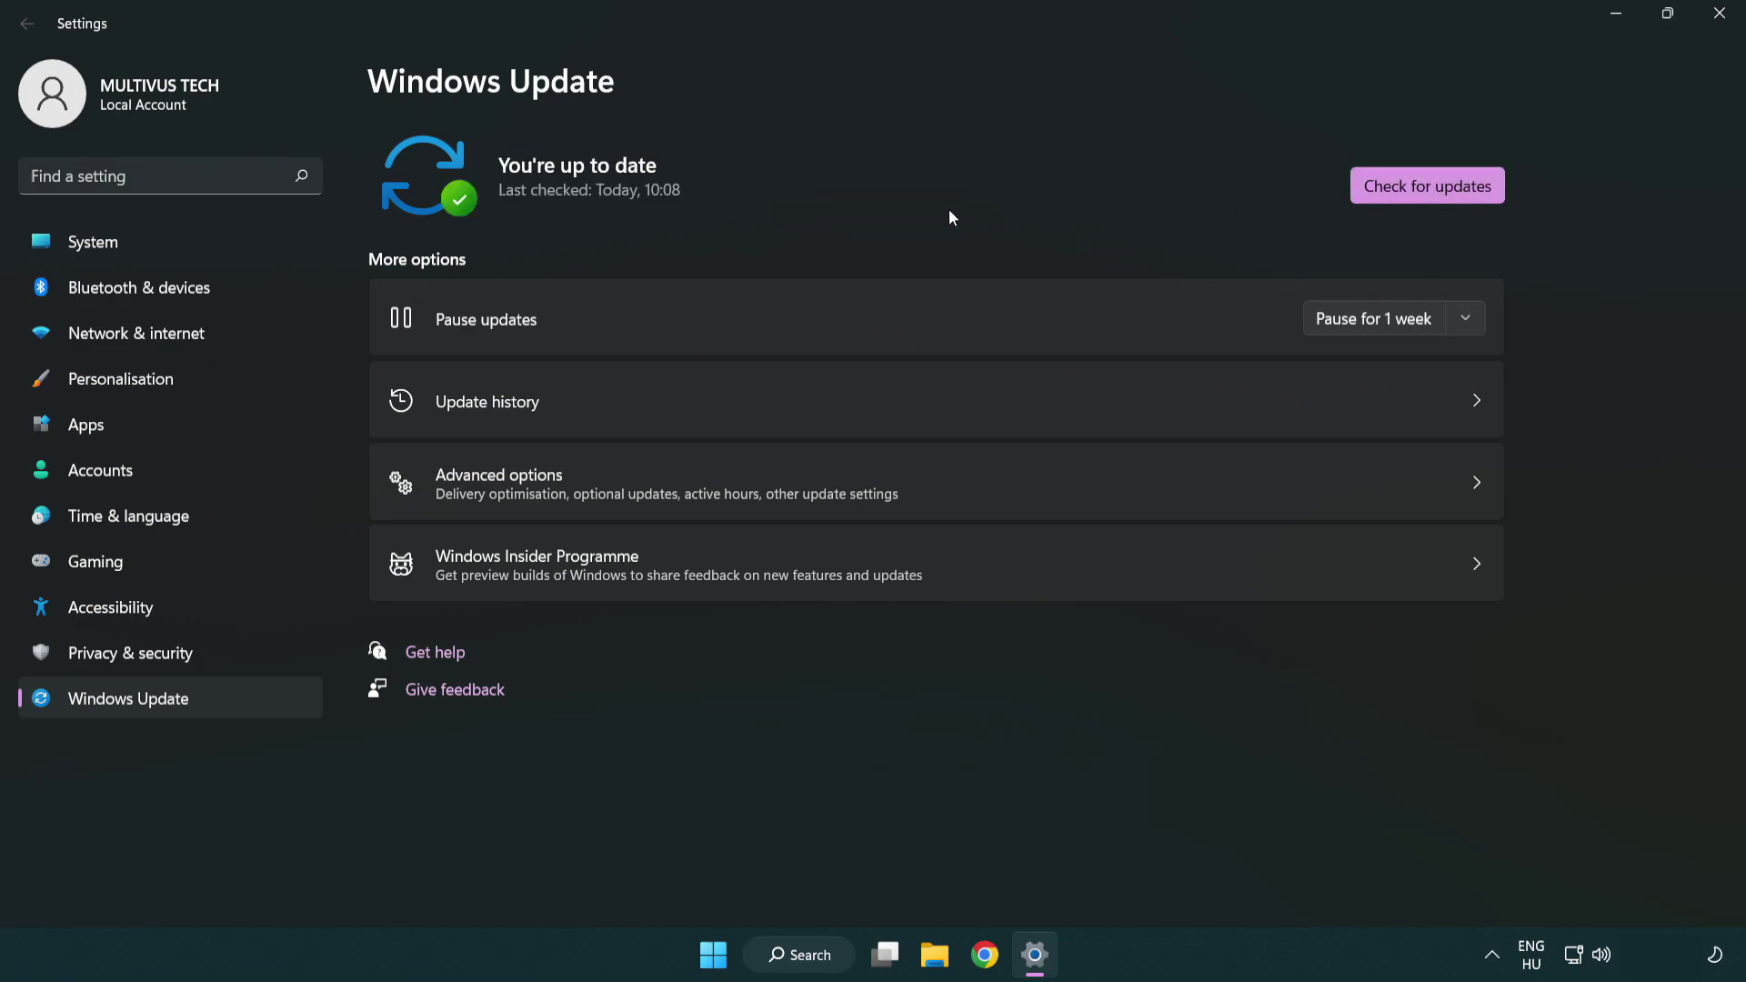
pyautogui.click(1722, 17)
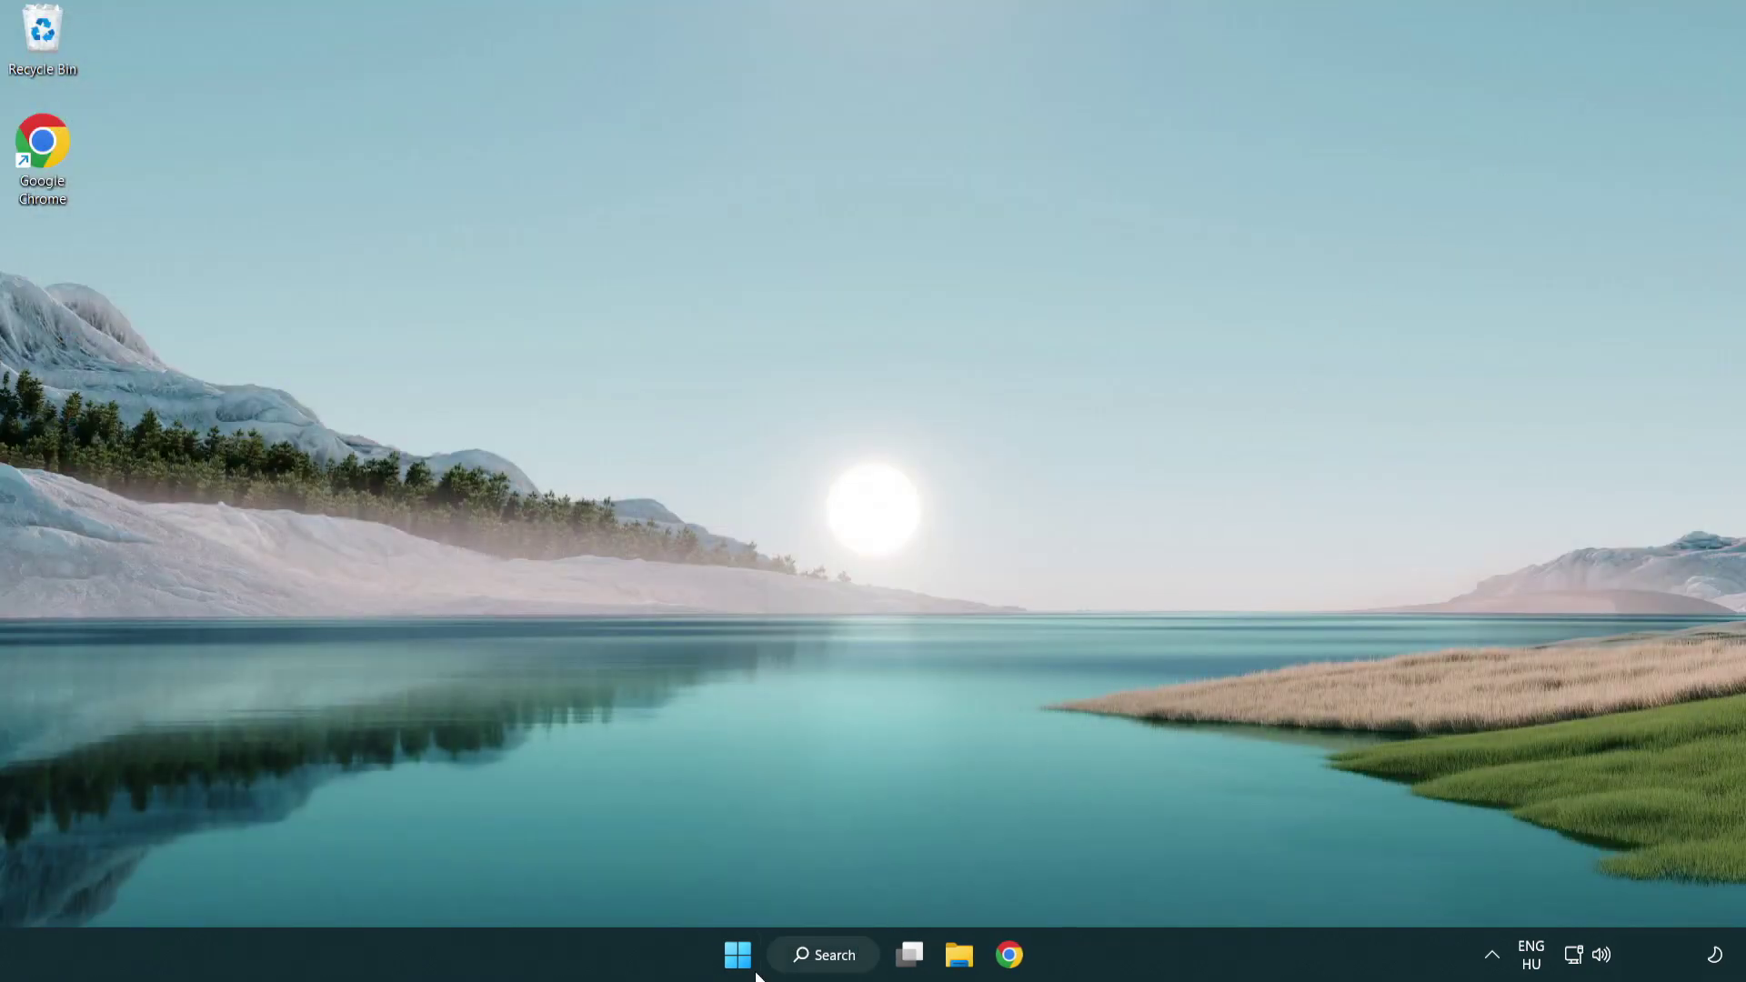
# - Launch Registry Editor via 'regedit' and expand HKEY_CURRENT_USER > System to reveal GameConfigStore
pyautogui.click(823, 955)
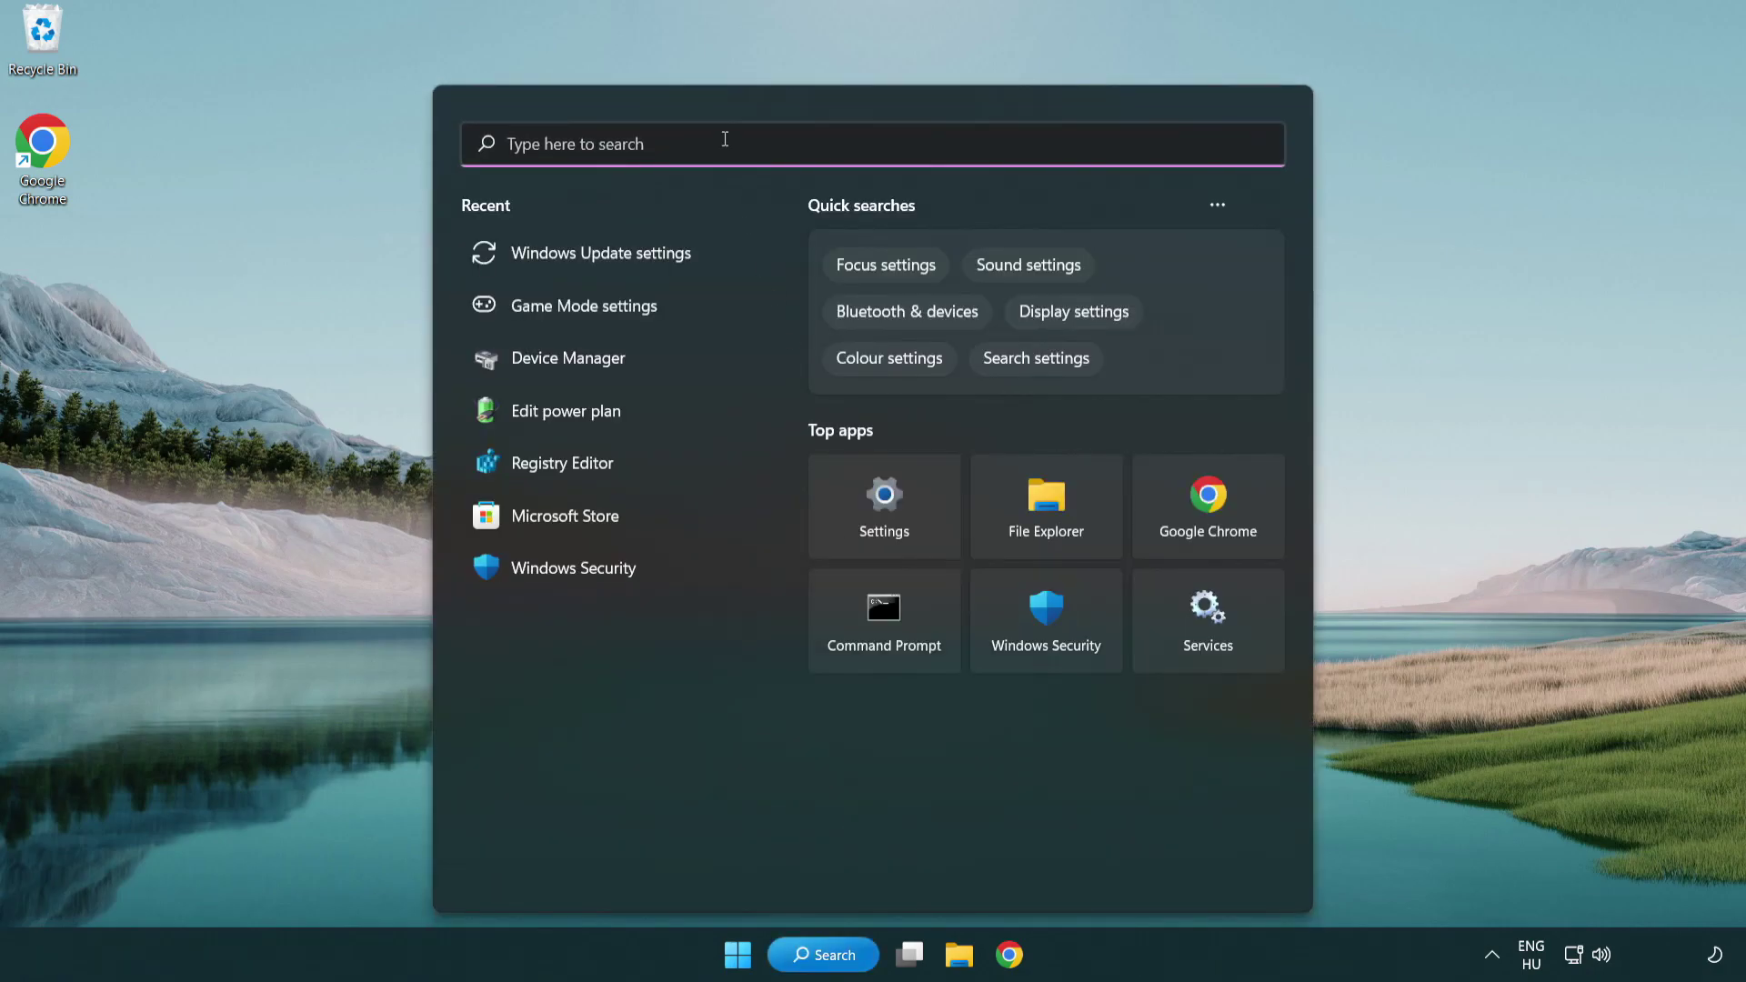
pyautogui.write('regedit')
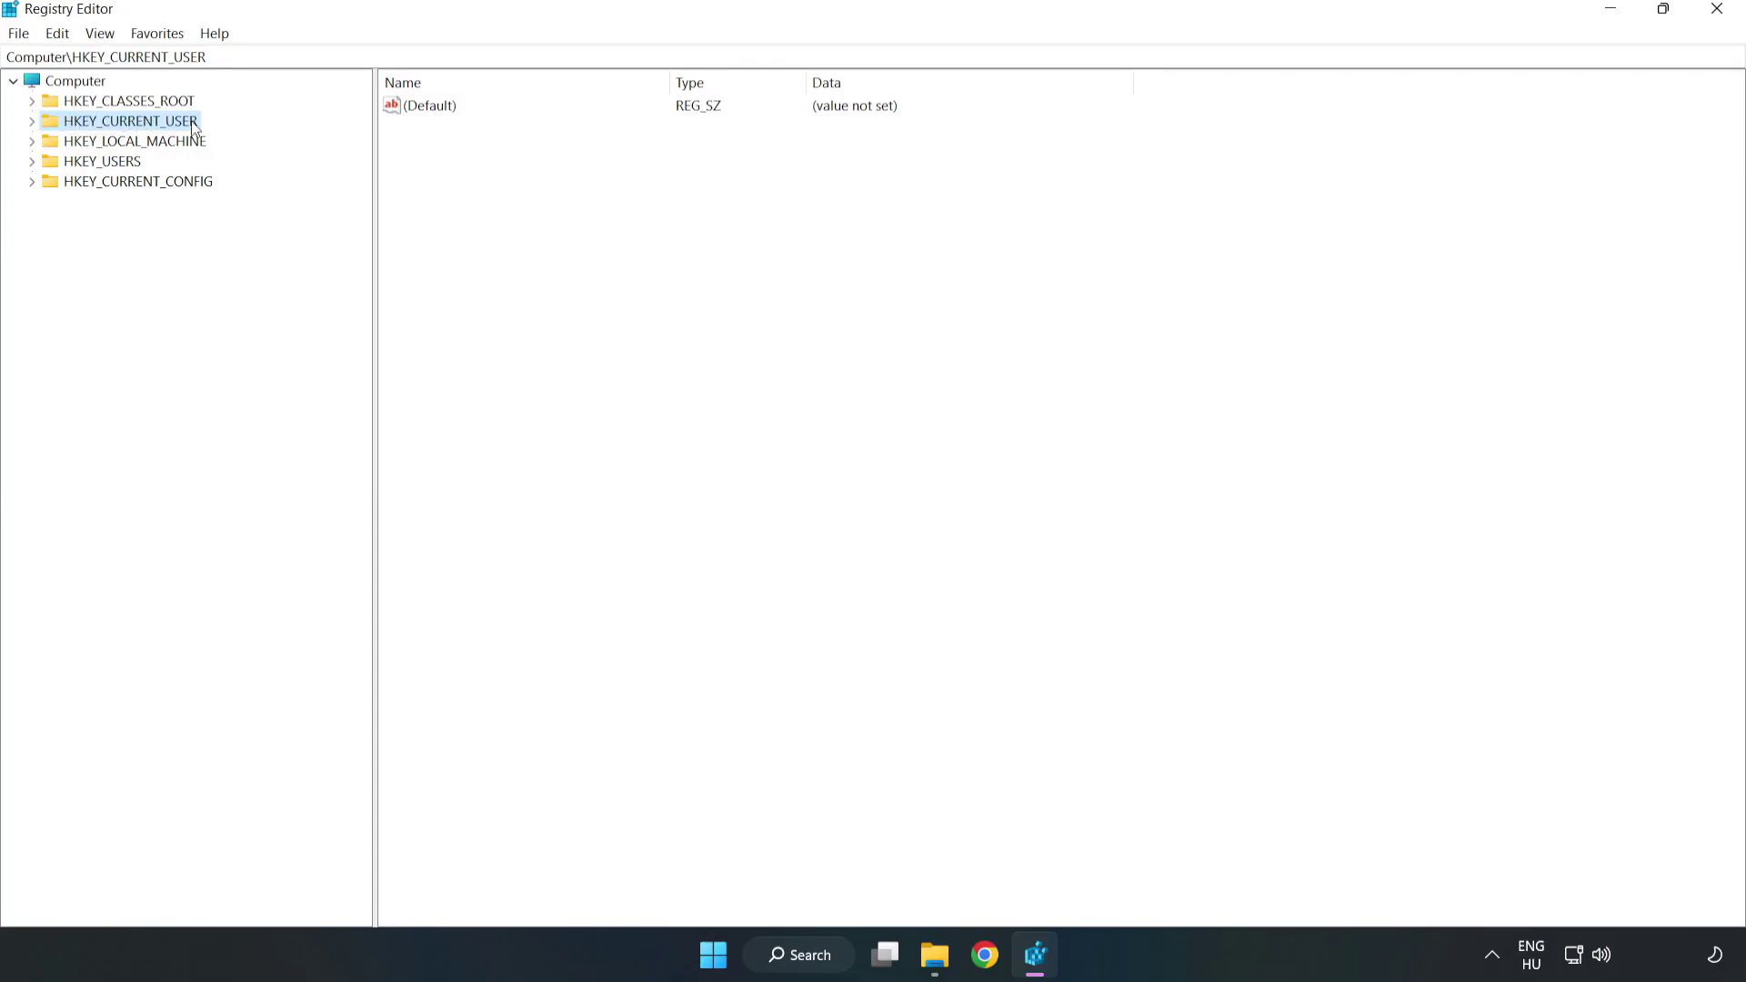
pyautogui.click(32, 121)
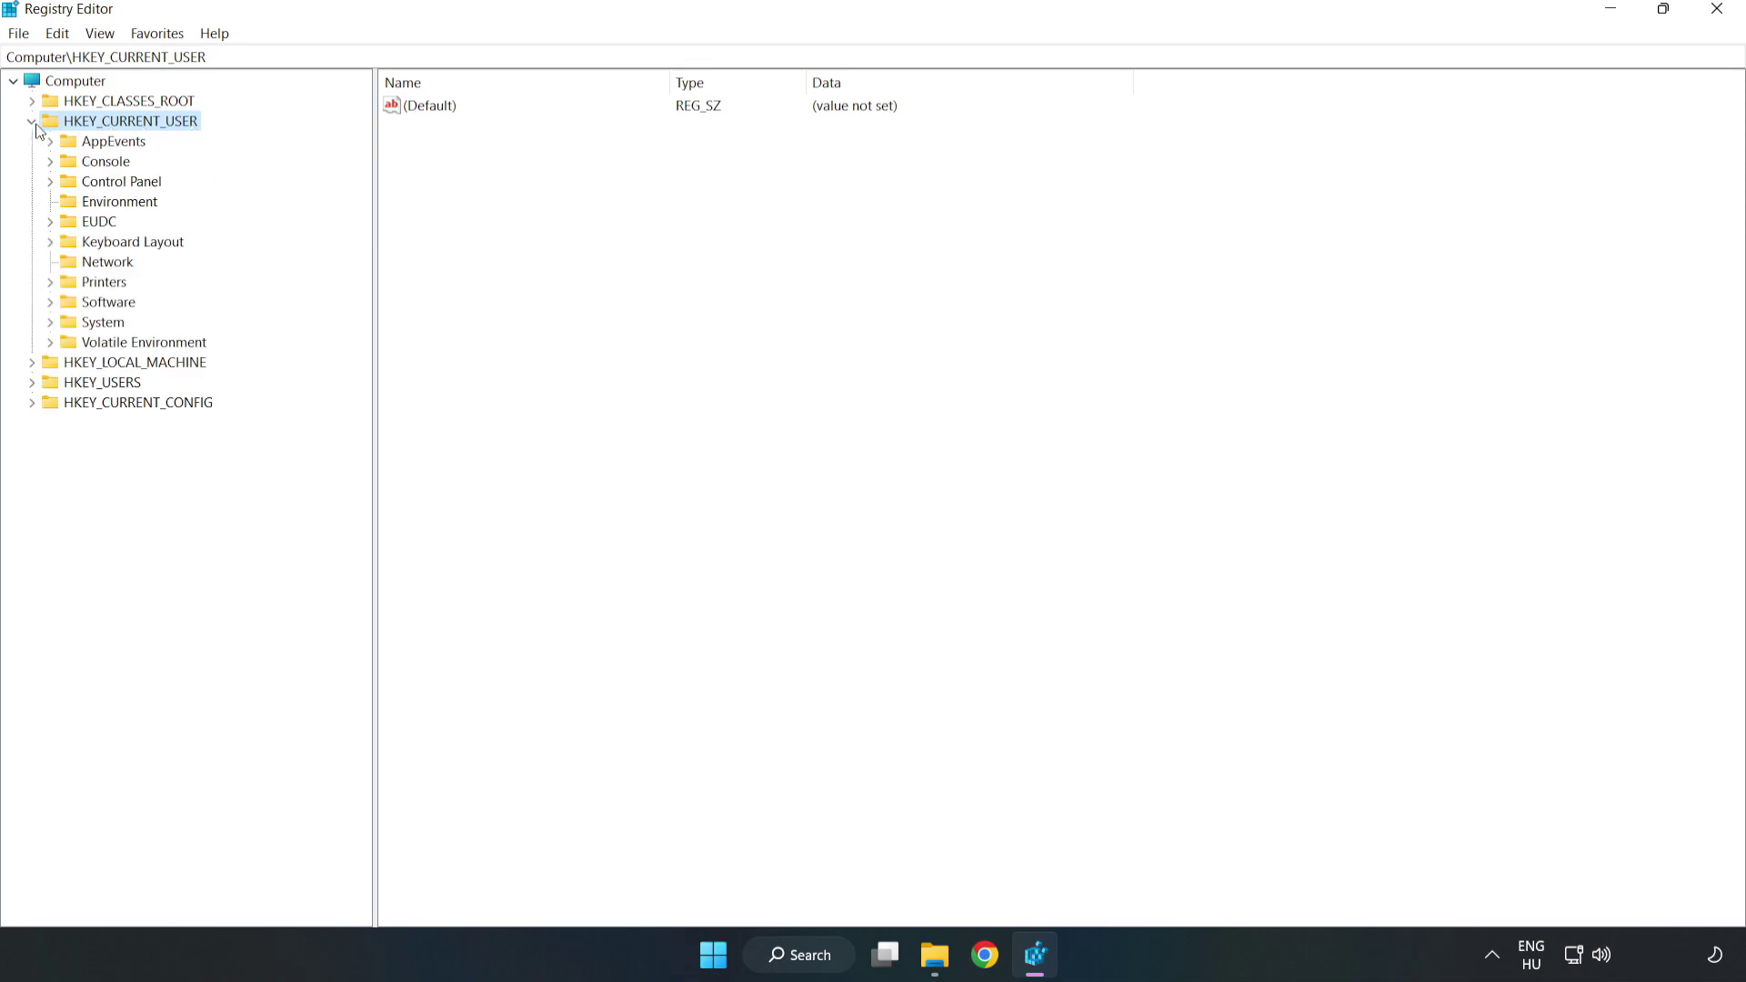
pyautogui.click(50, 323)
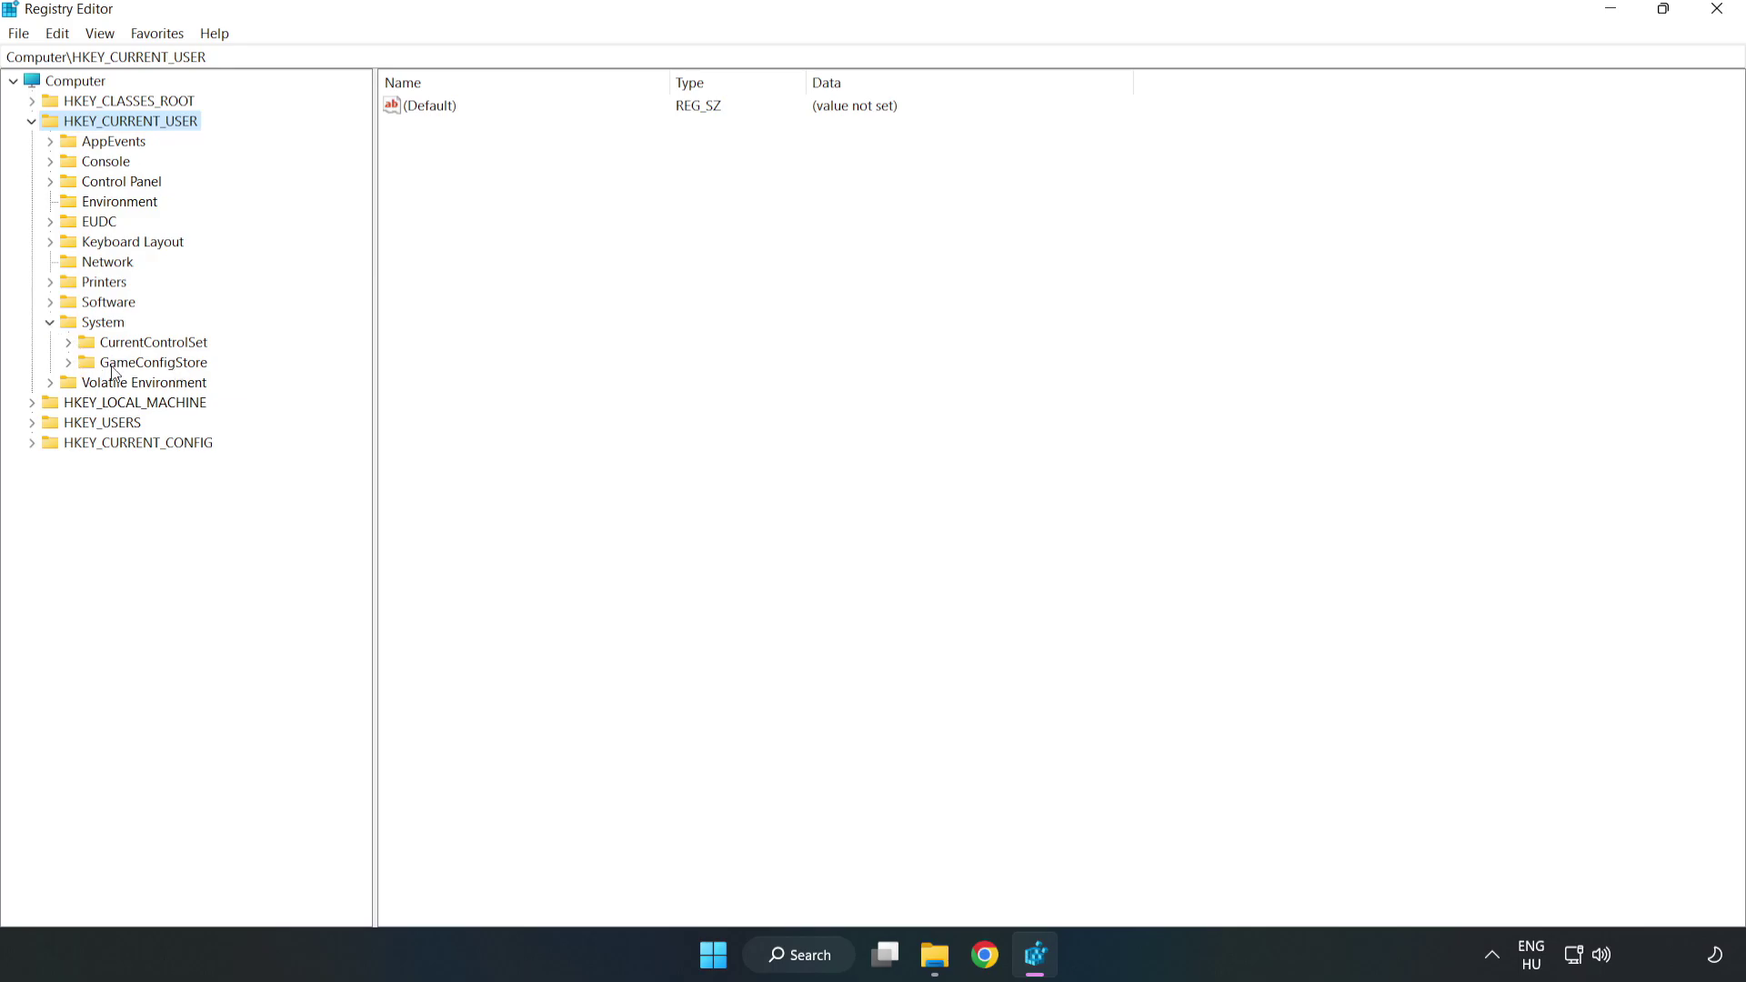
# - In GameConfigStore, change the GameDVR_Enabled value data from 1 to 0
pyautogui.click(147, 367)
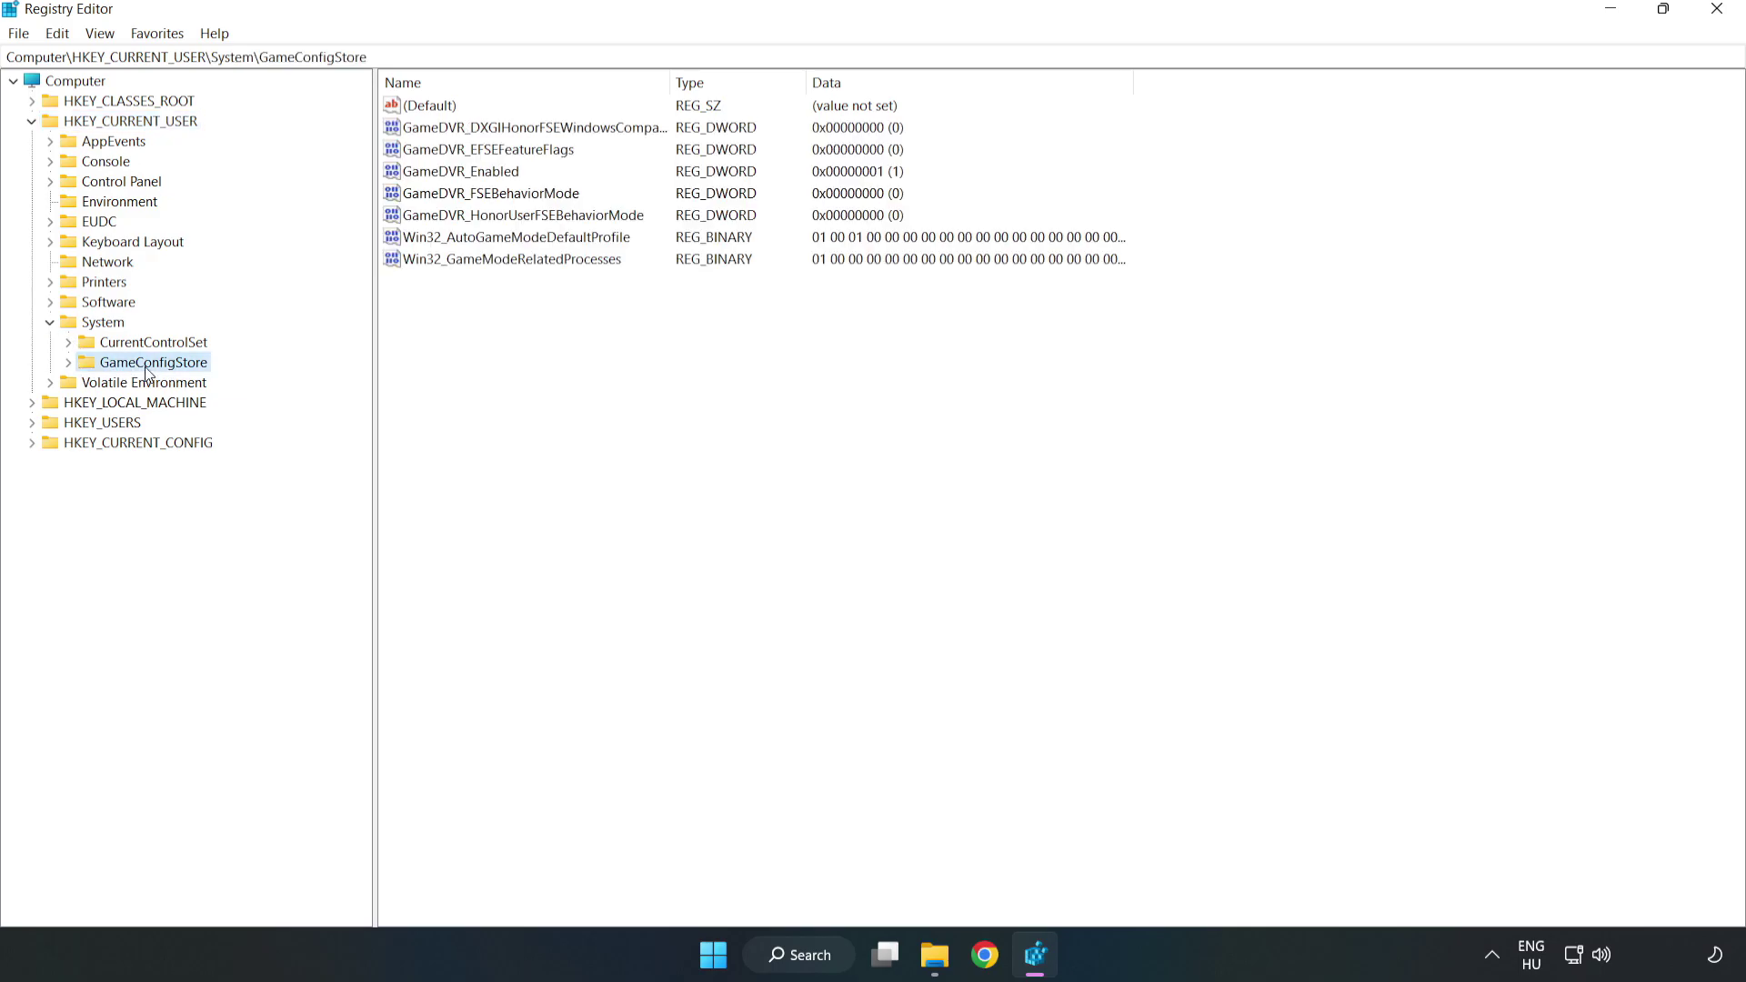
pyautogui.click(423, 179)
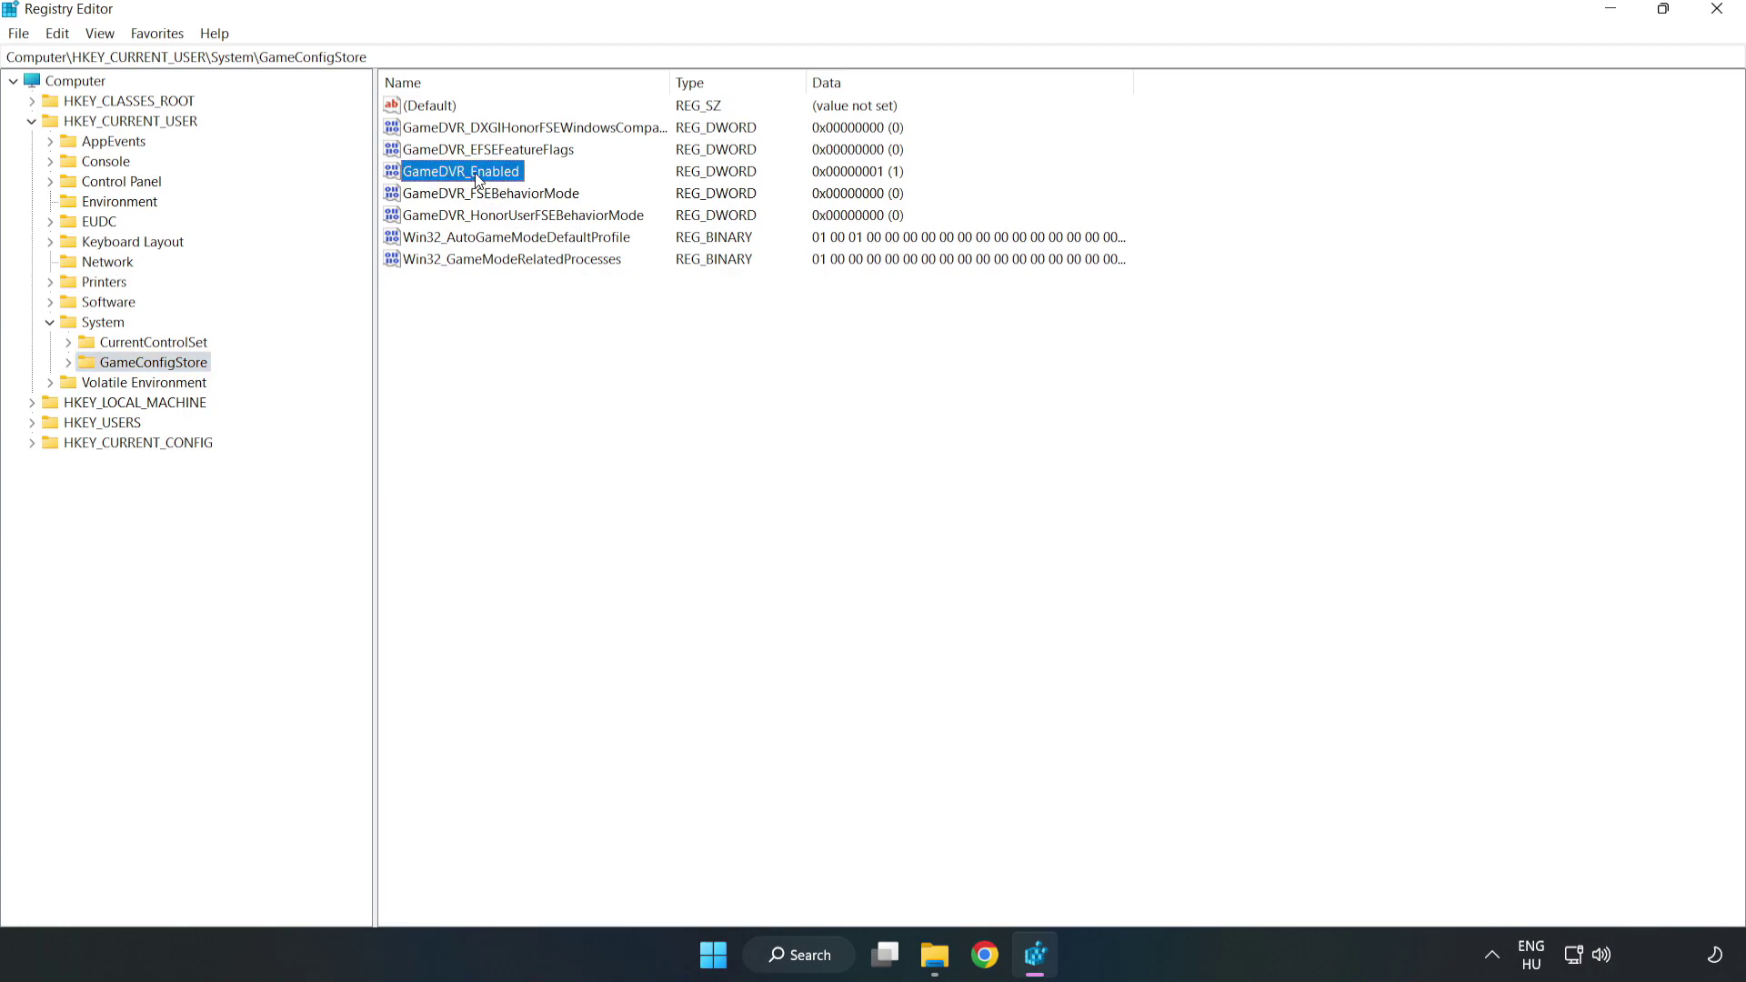
pyautogui.rightClick(476, 179)
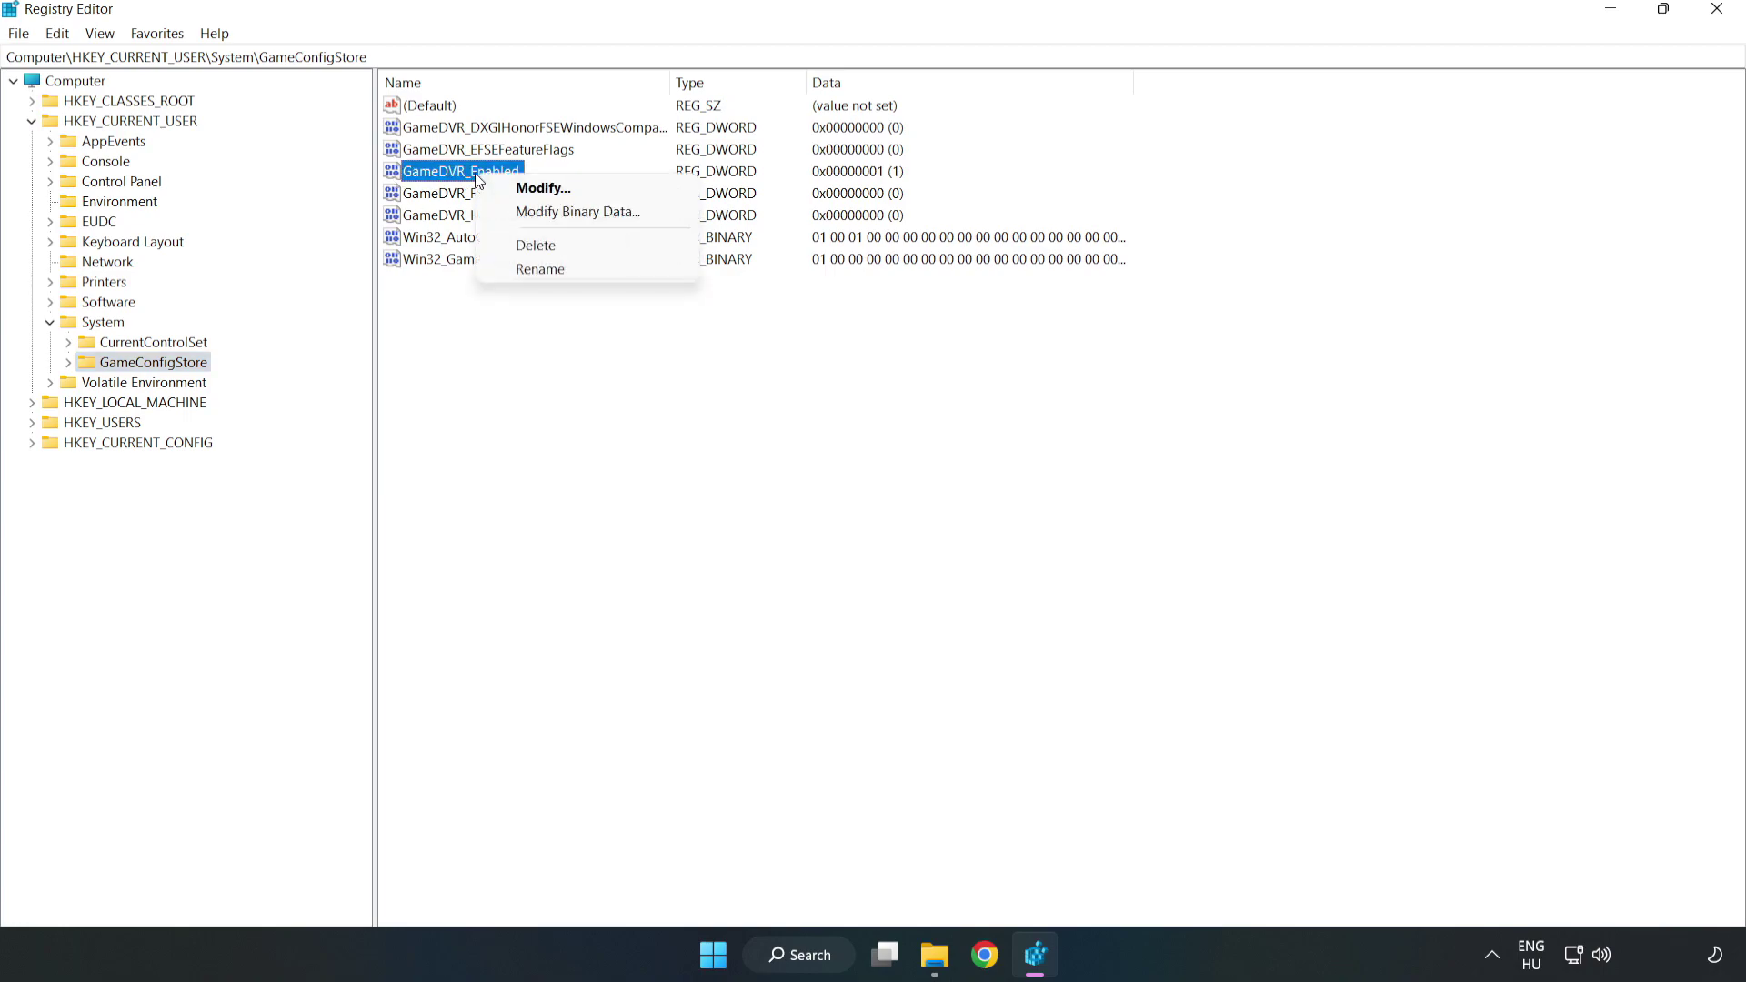
pyautogui.click(559, 194)
pyautogui.moveTo(445, 170); pyautogui.dragTo(980, 374)
pyautogui.click(730, 477)
pyautogui.doubleClick(729, 477)
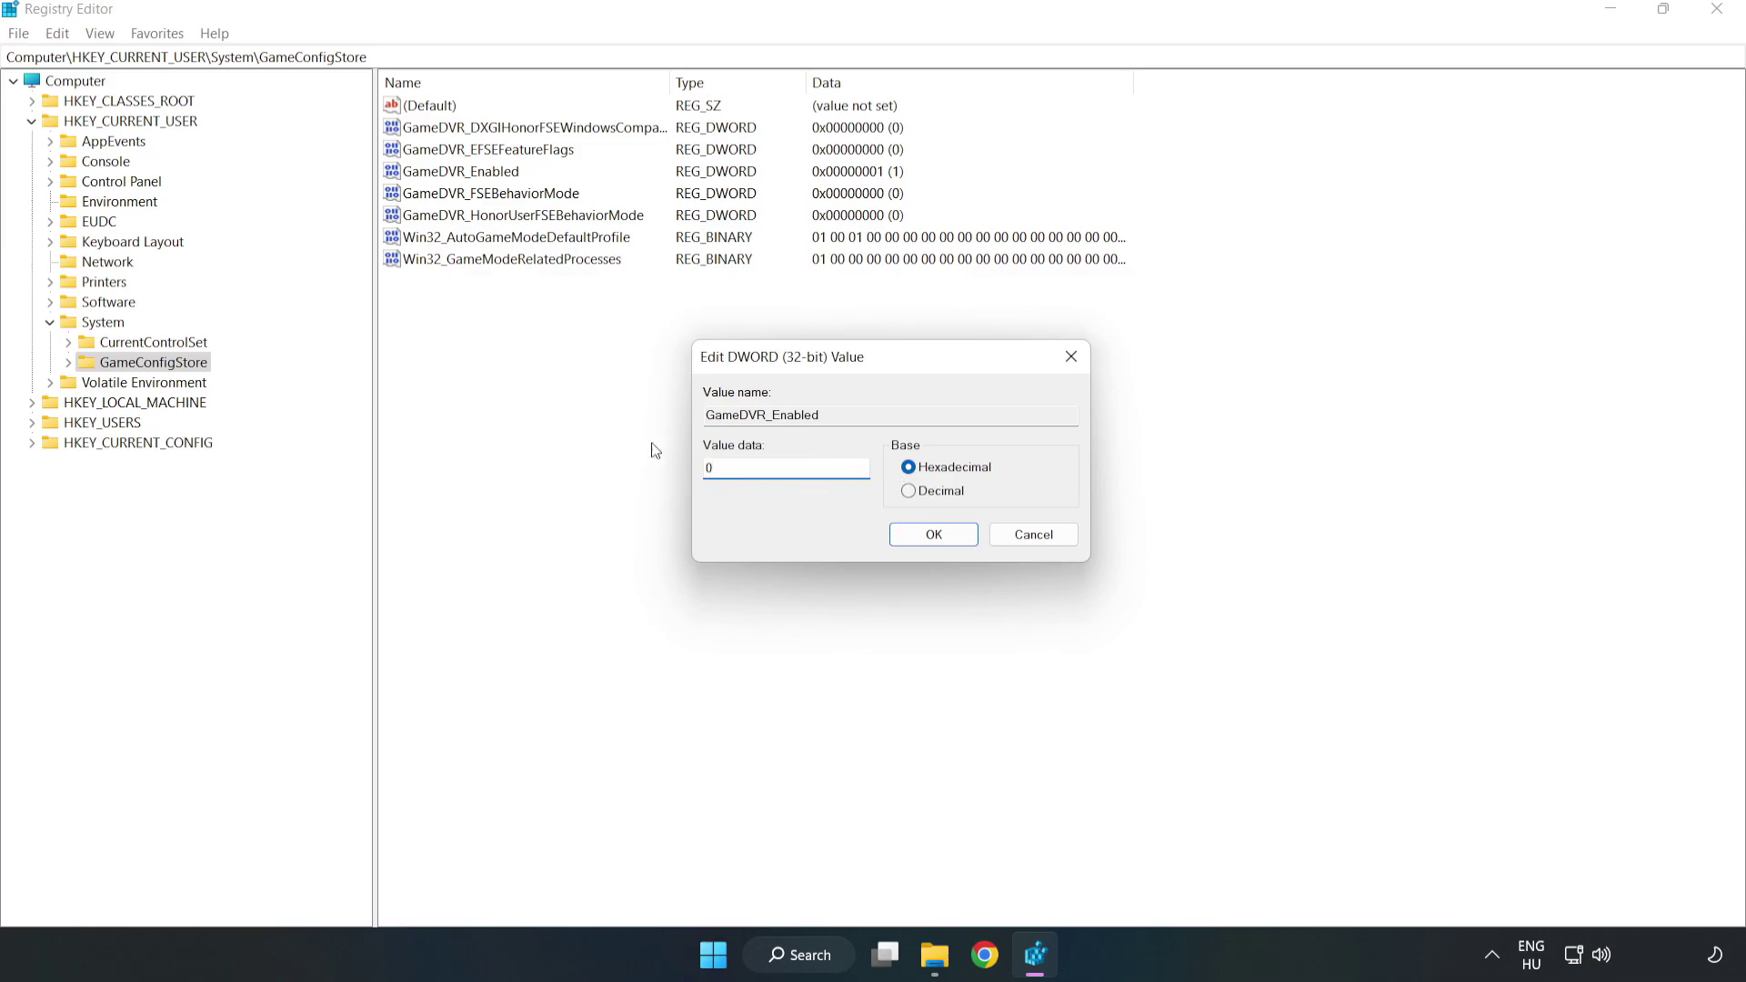
pyautogui.click(935, 536)
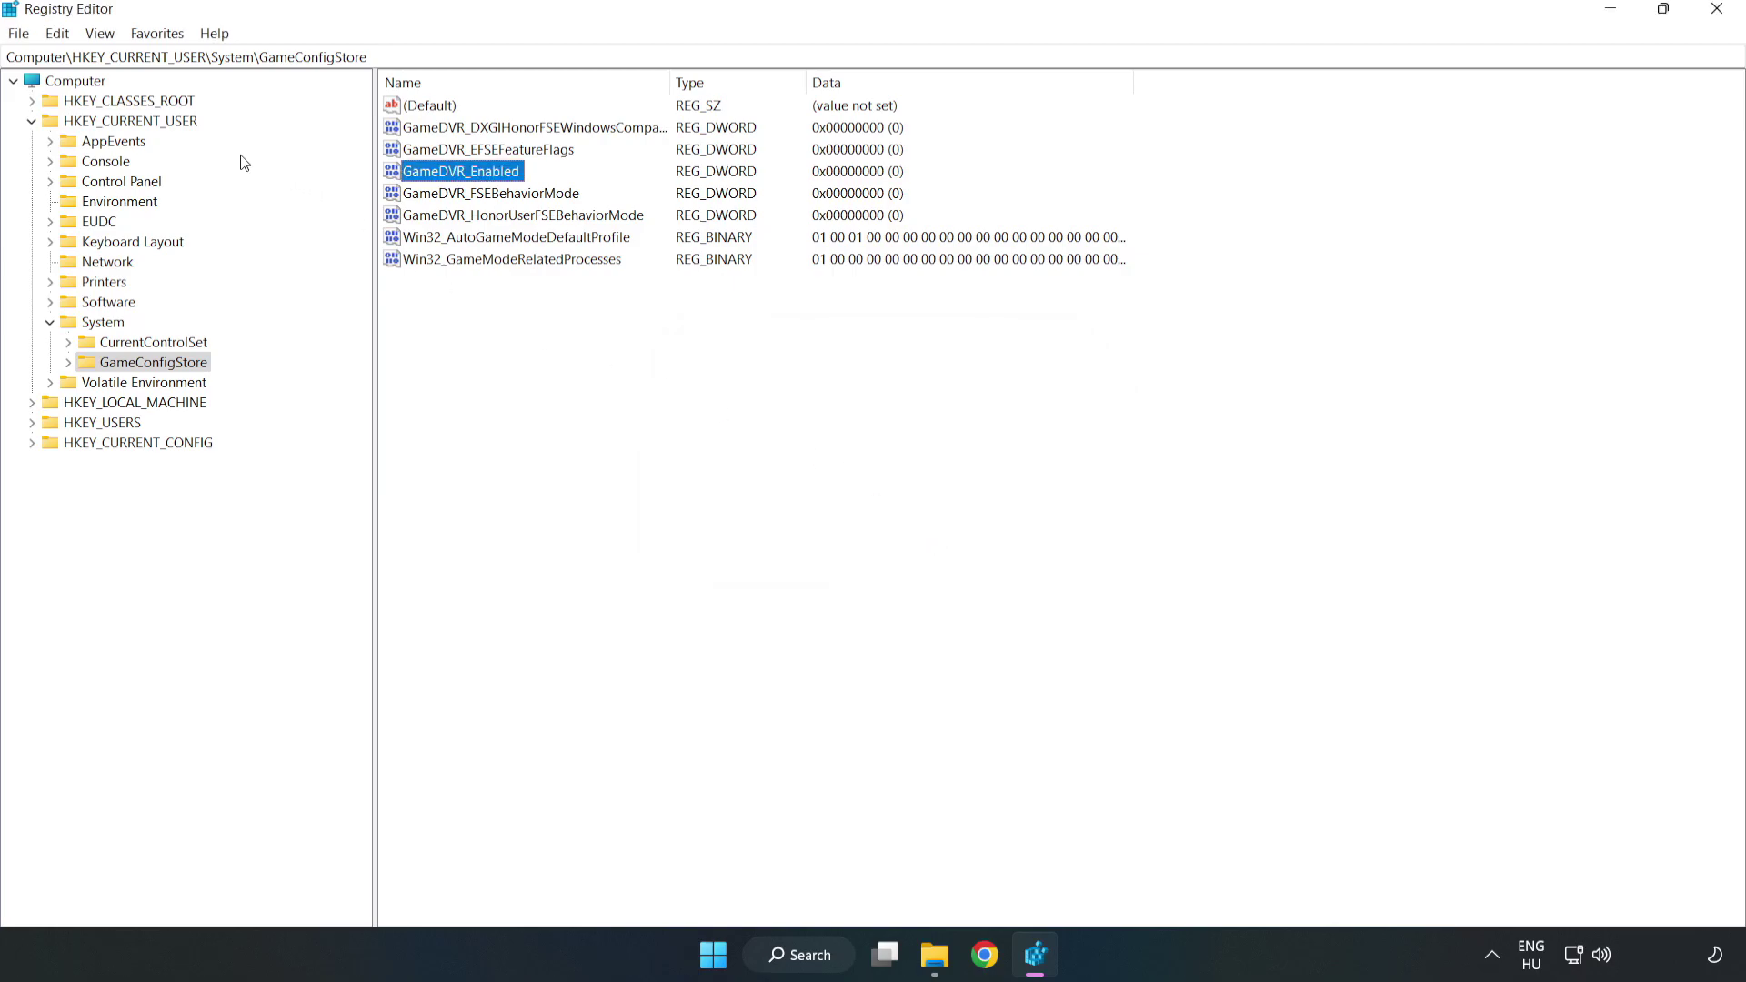
# - Collapse HKEY_CURRENT_USER and expand HKEY_LOCAL_MACHINE\SOFTWARE\Microsoft\PolicyManager\default\ApplicationManagement
pyautogui.click(32, 122)
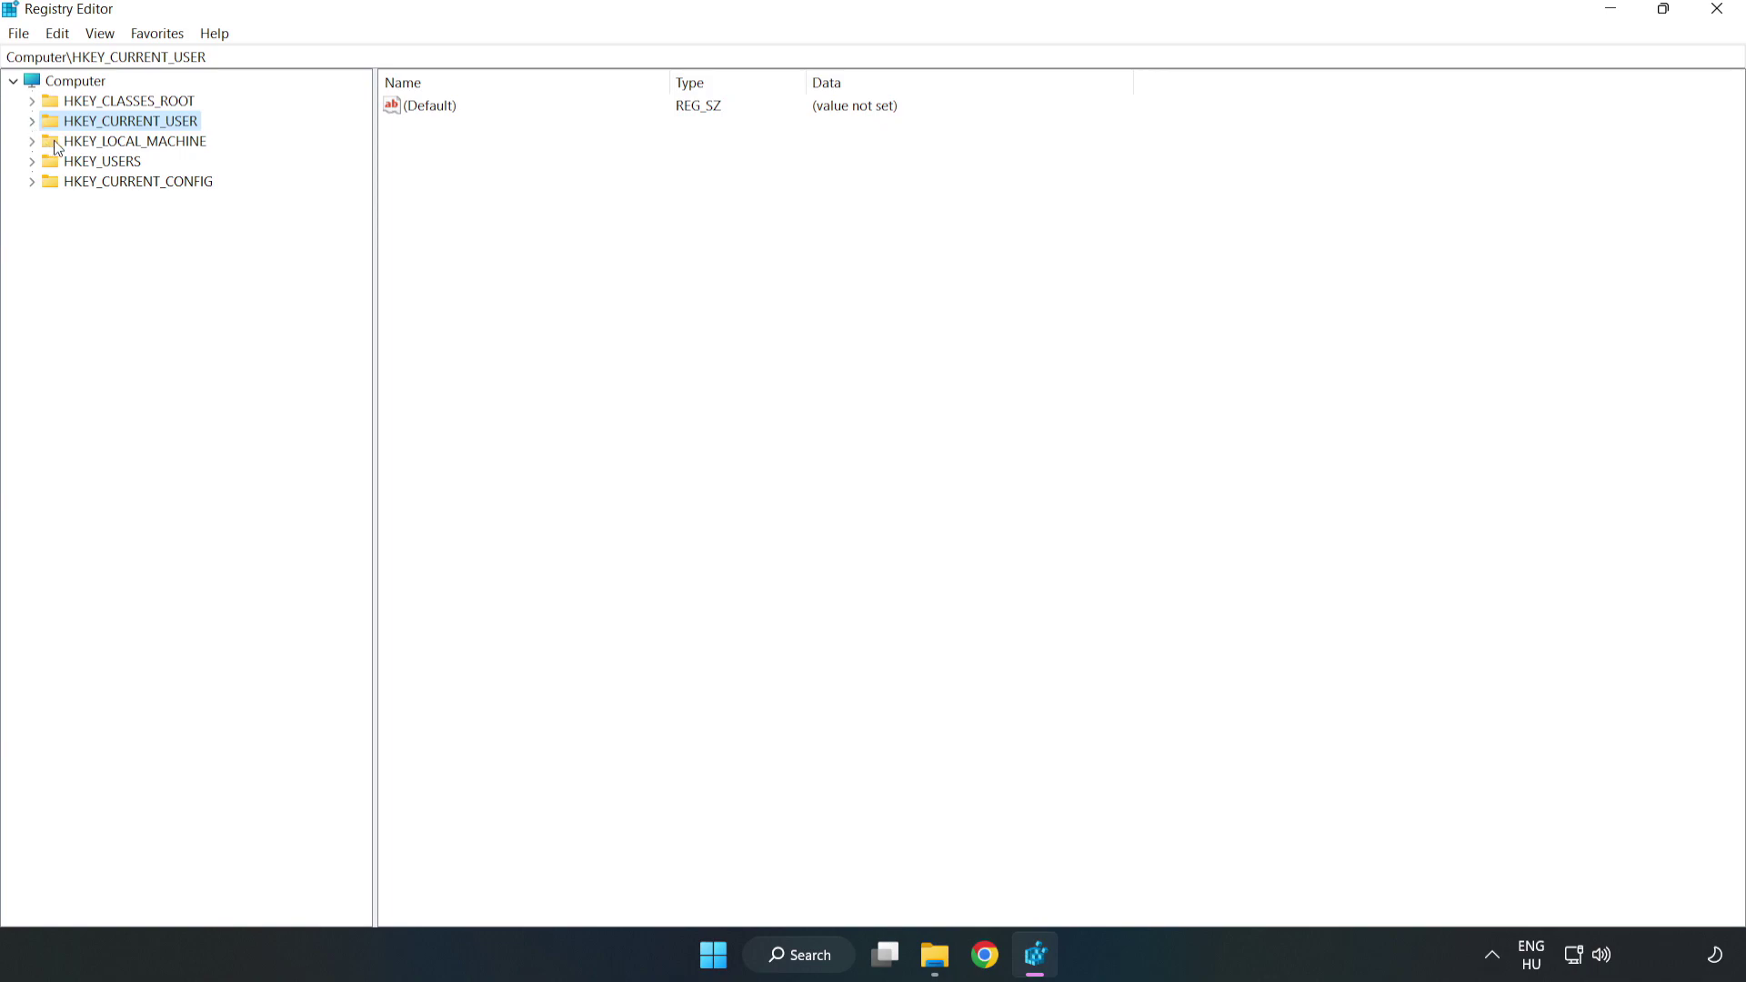
pyautogui.doubleClick(42, 143)
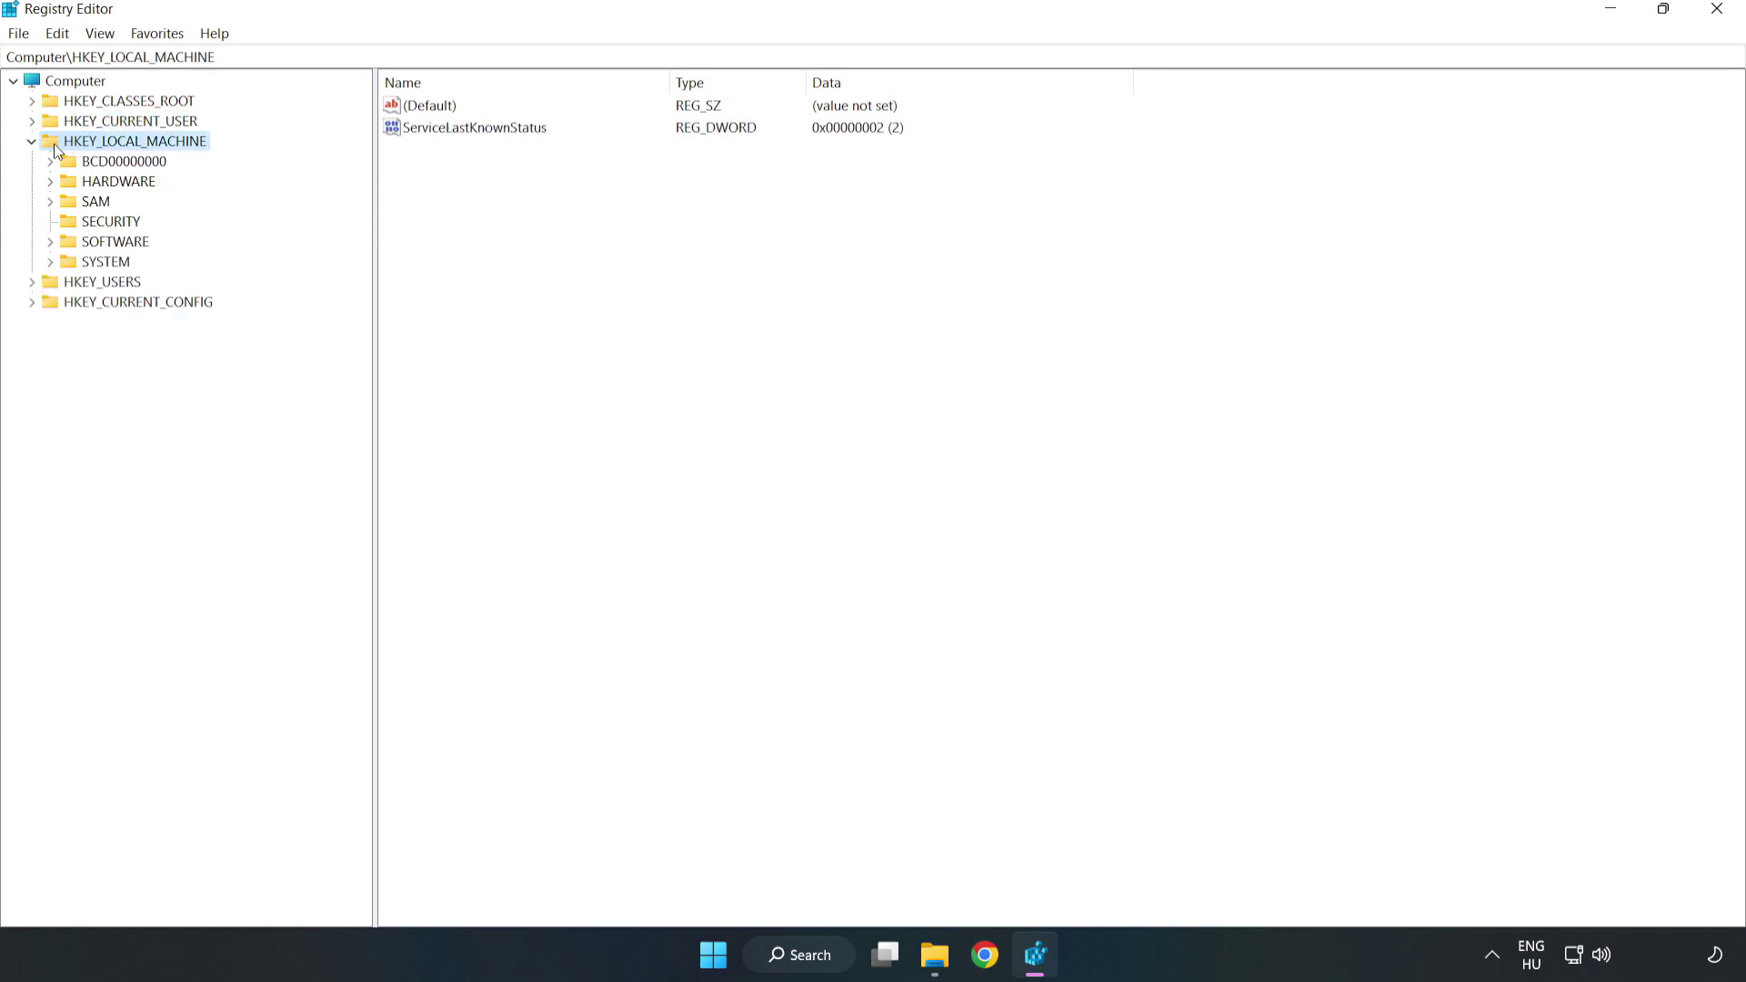
pyautogui.click(52, 242)
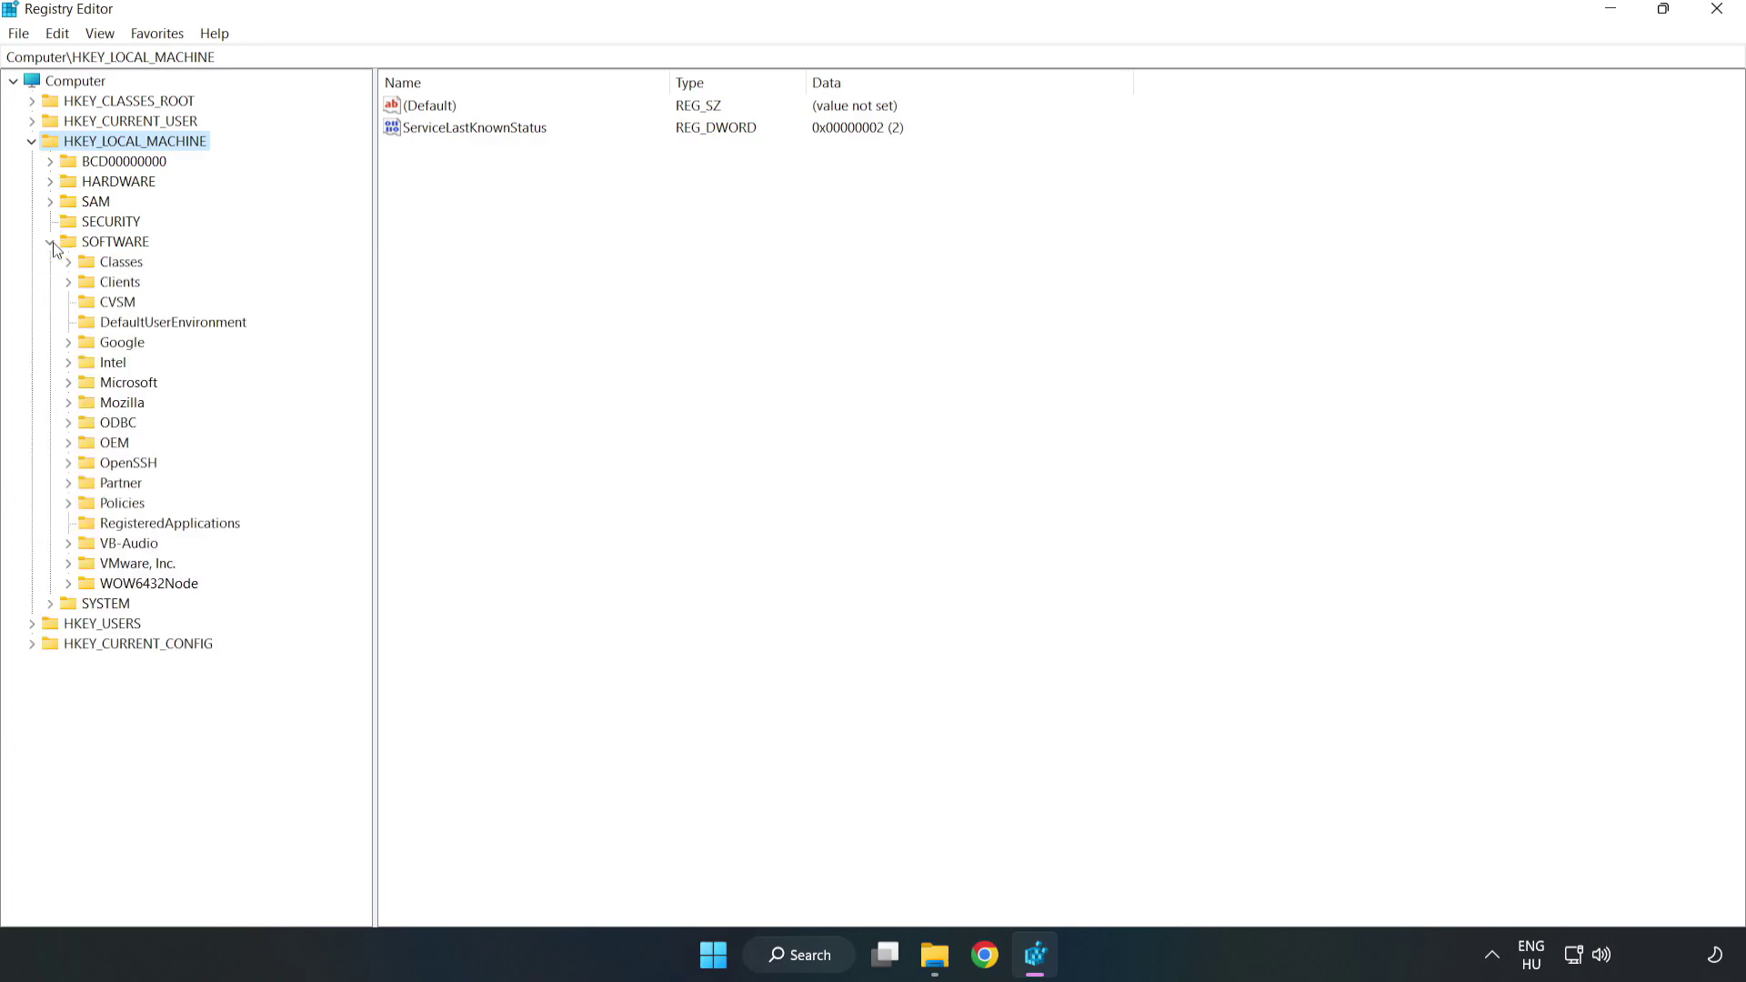
pyautogui.click(70, 384)
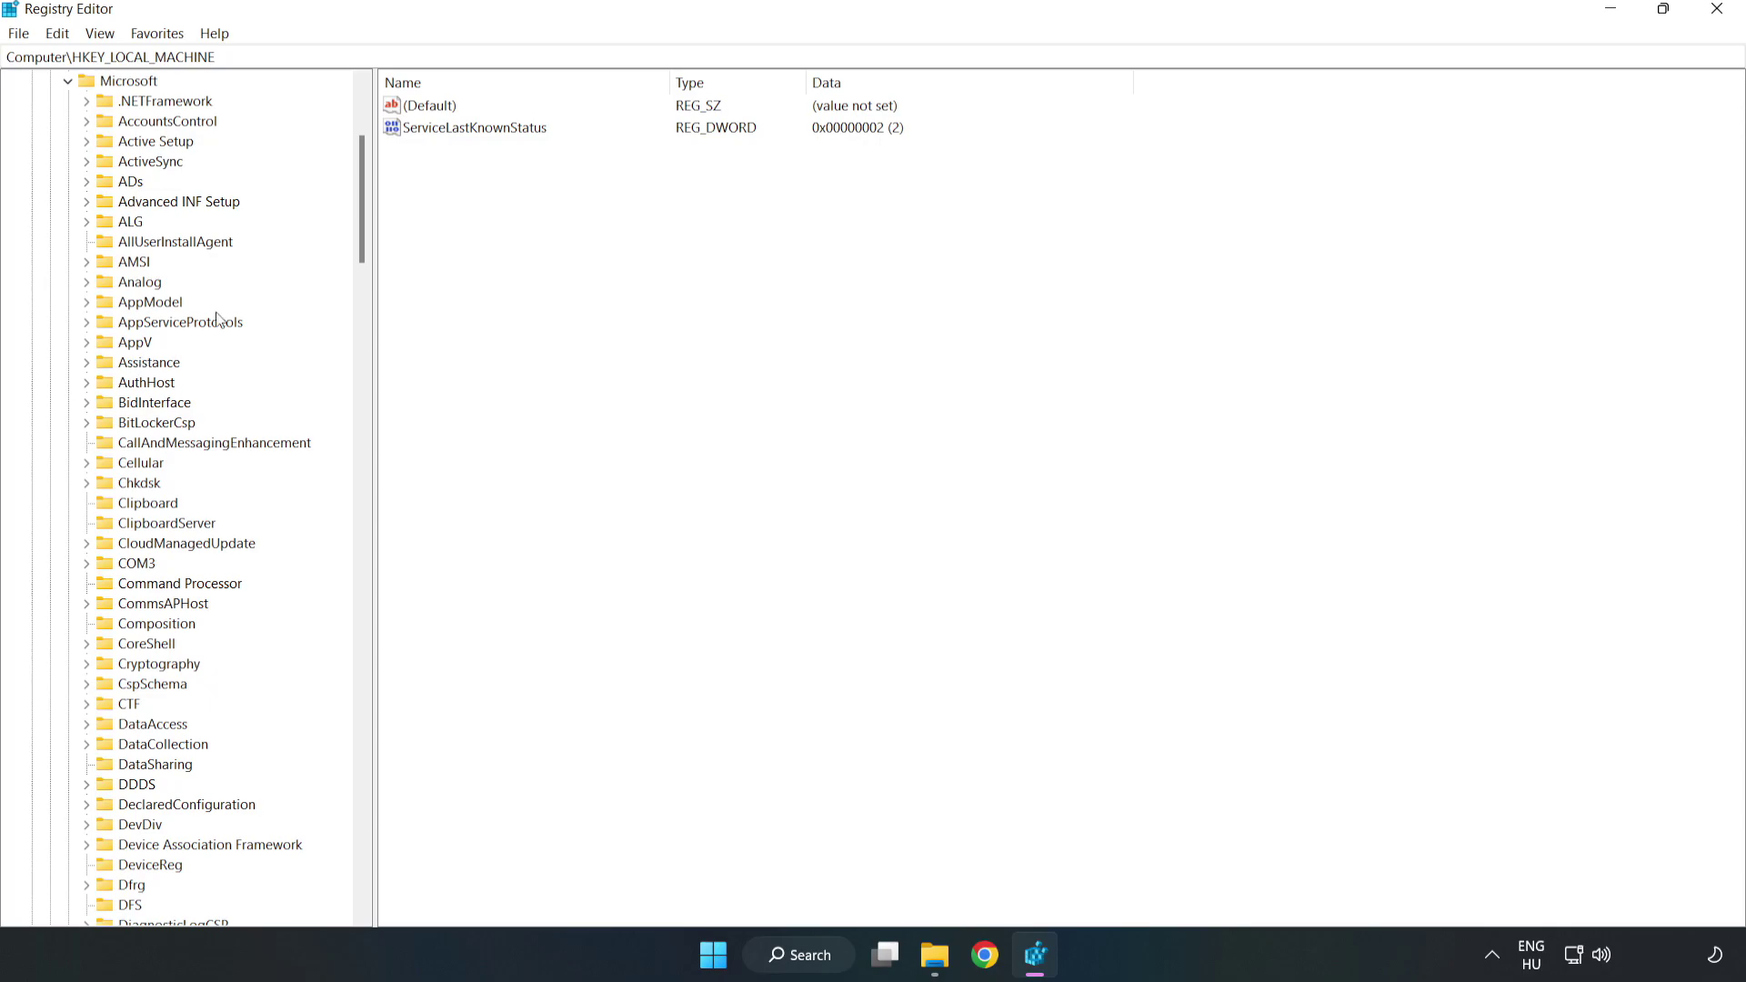
pyautogui.moveTo(359, 233); pyautogui.dragTo(386, 640)
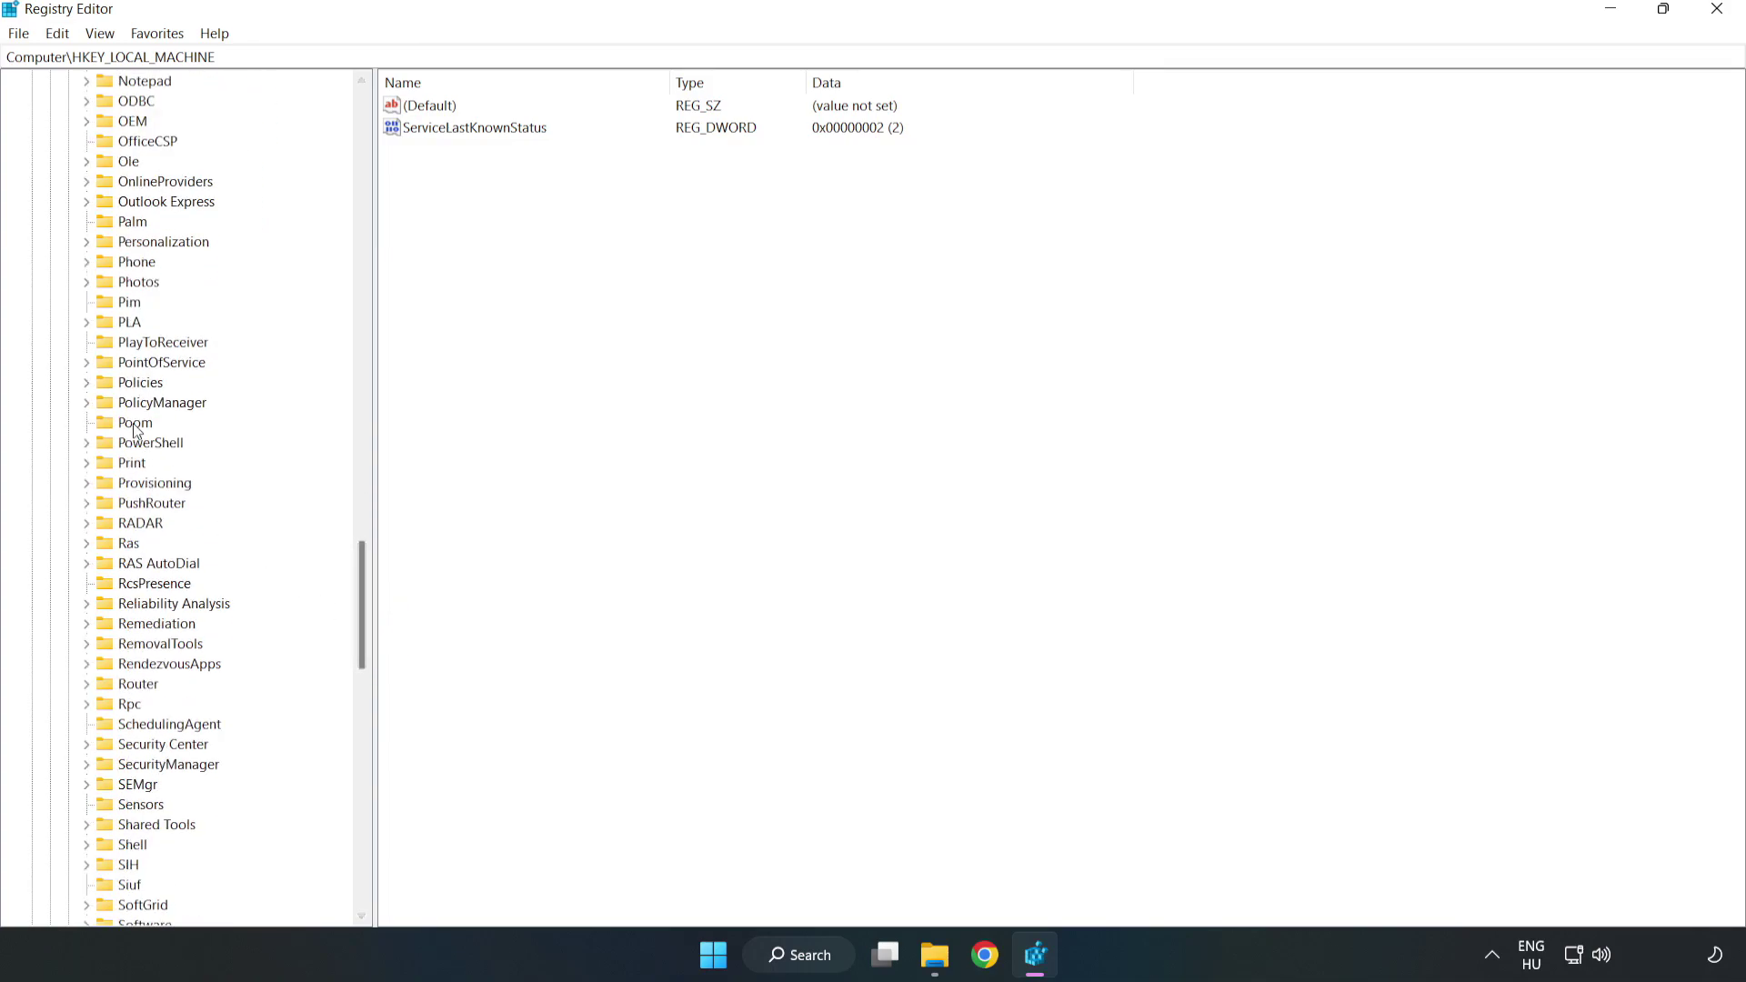
pyautogui.click(87, 402)
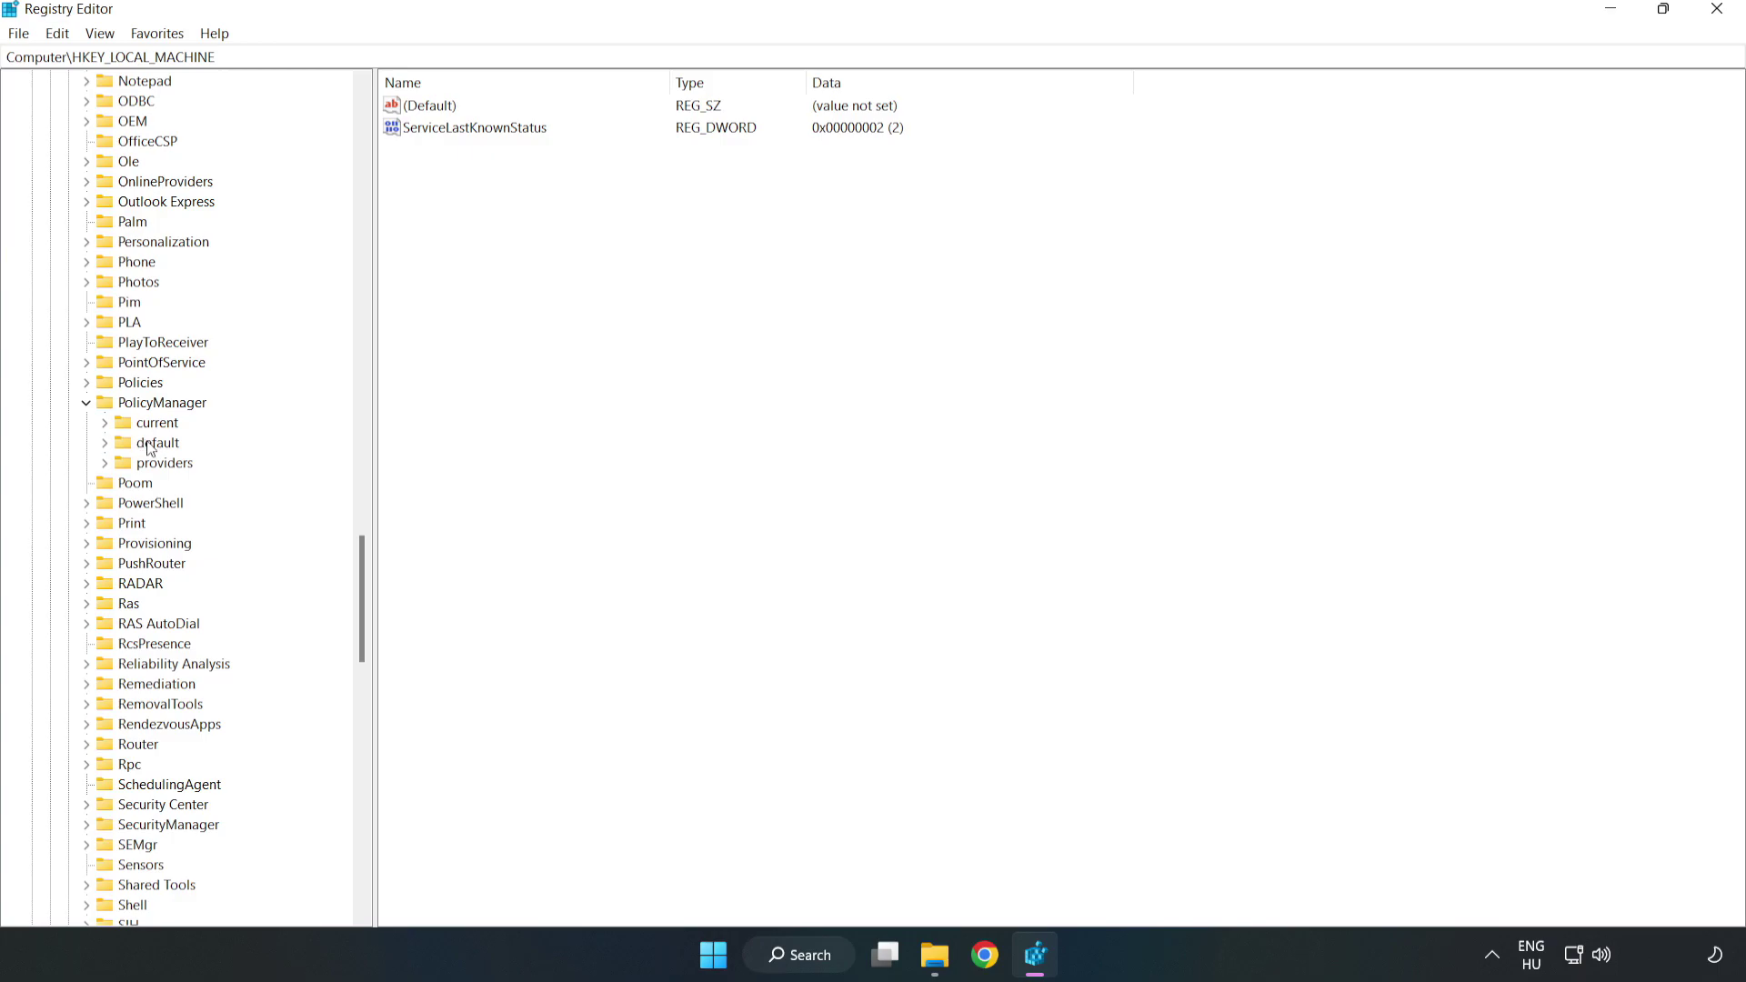
pyautogui.click(105, 444)
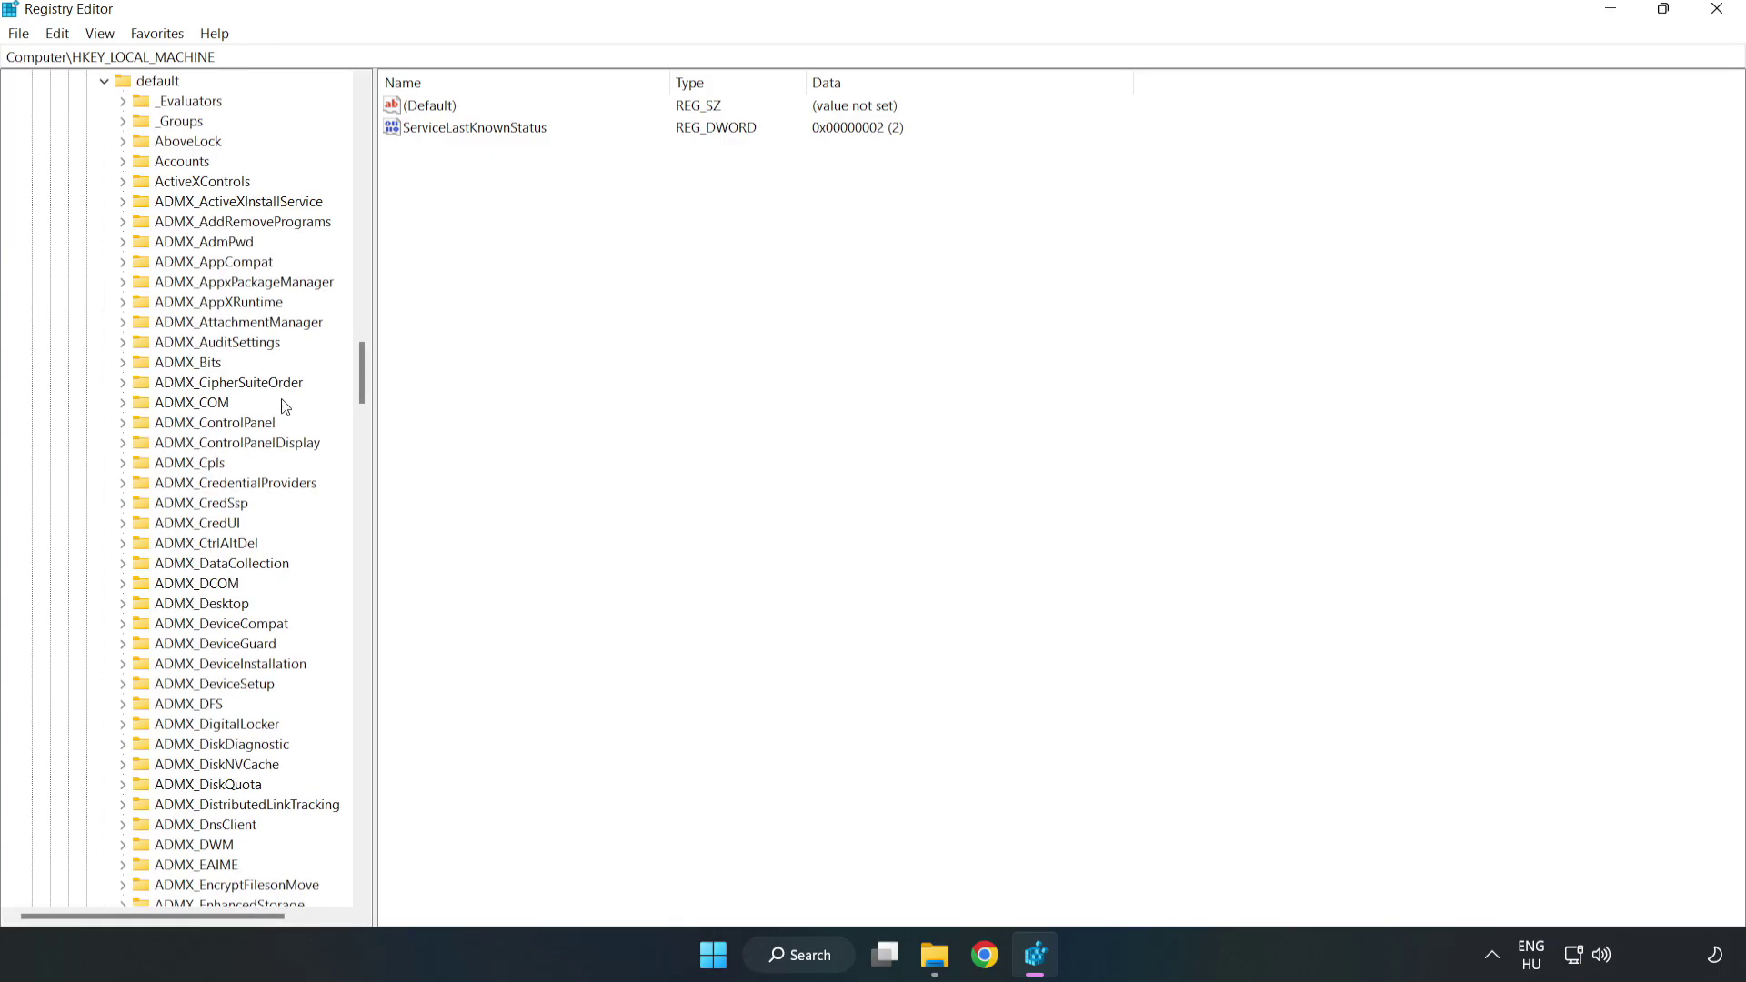
pyautogui.moveTo(362, 373); pyautogui.dragTo(354, 576)
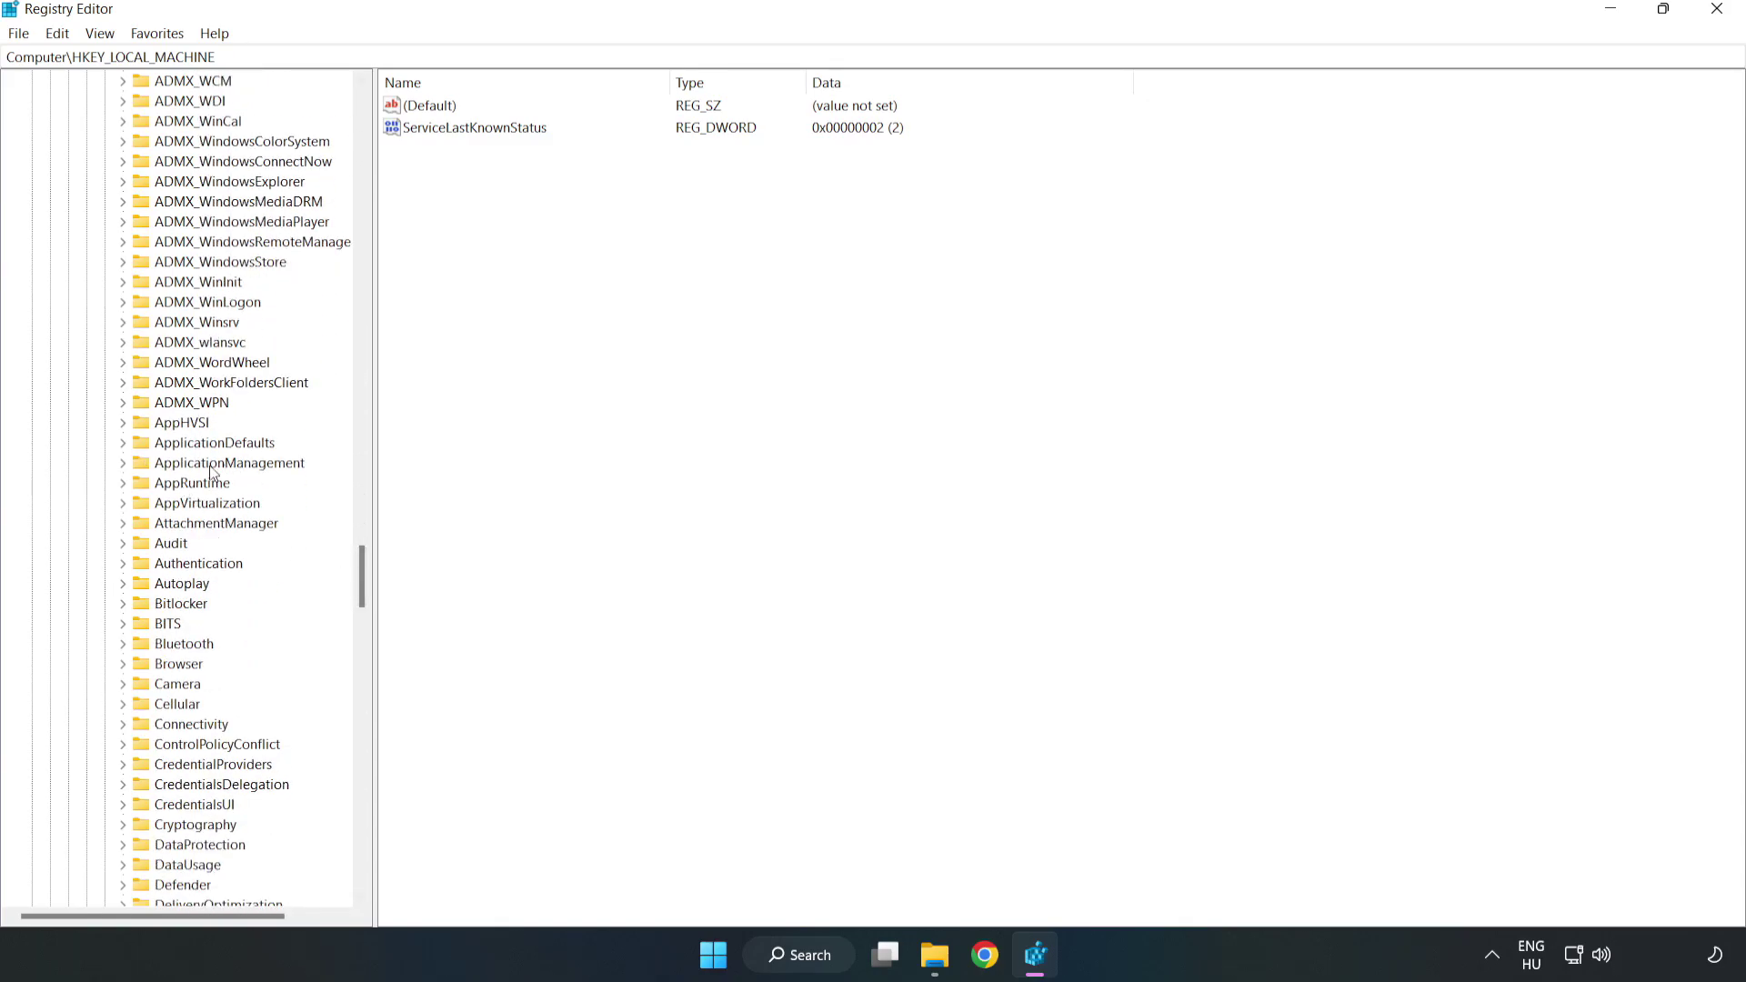
pyautogui.click(127, 461)
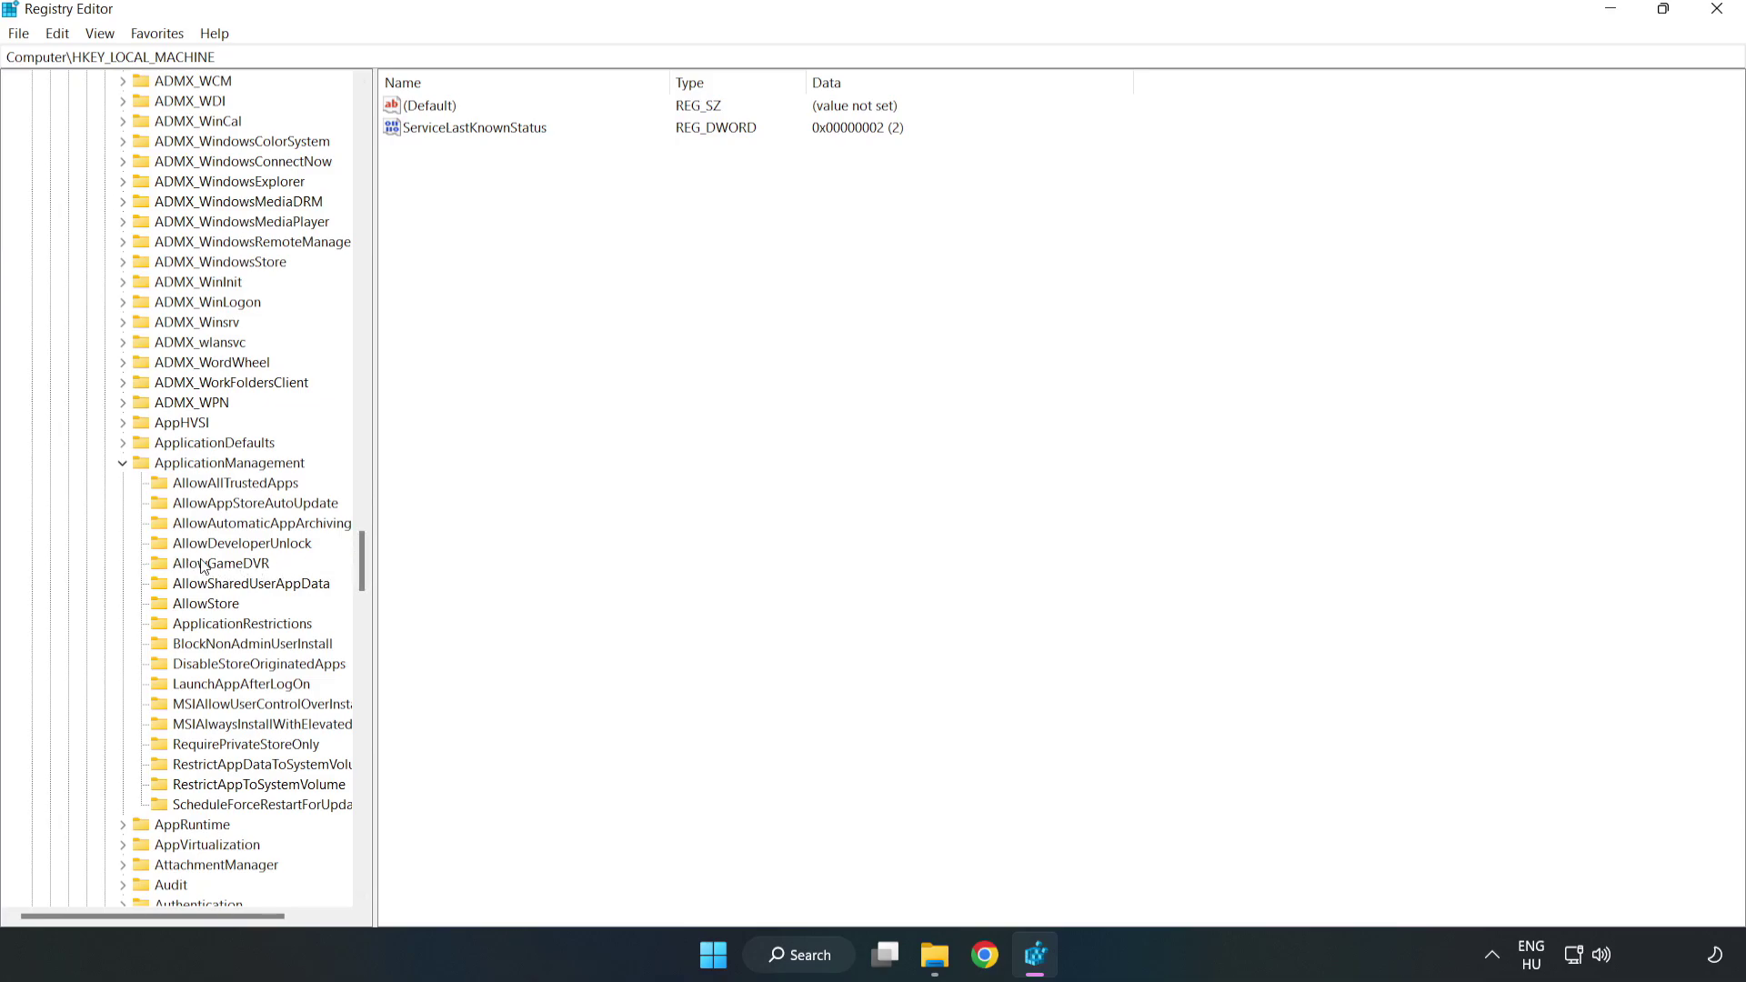
# - Under AllowGameDVR, change the 'value' entry's data from 1 to 0
pyautogui.click(202, 566)
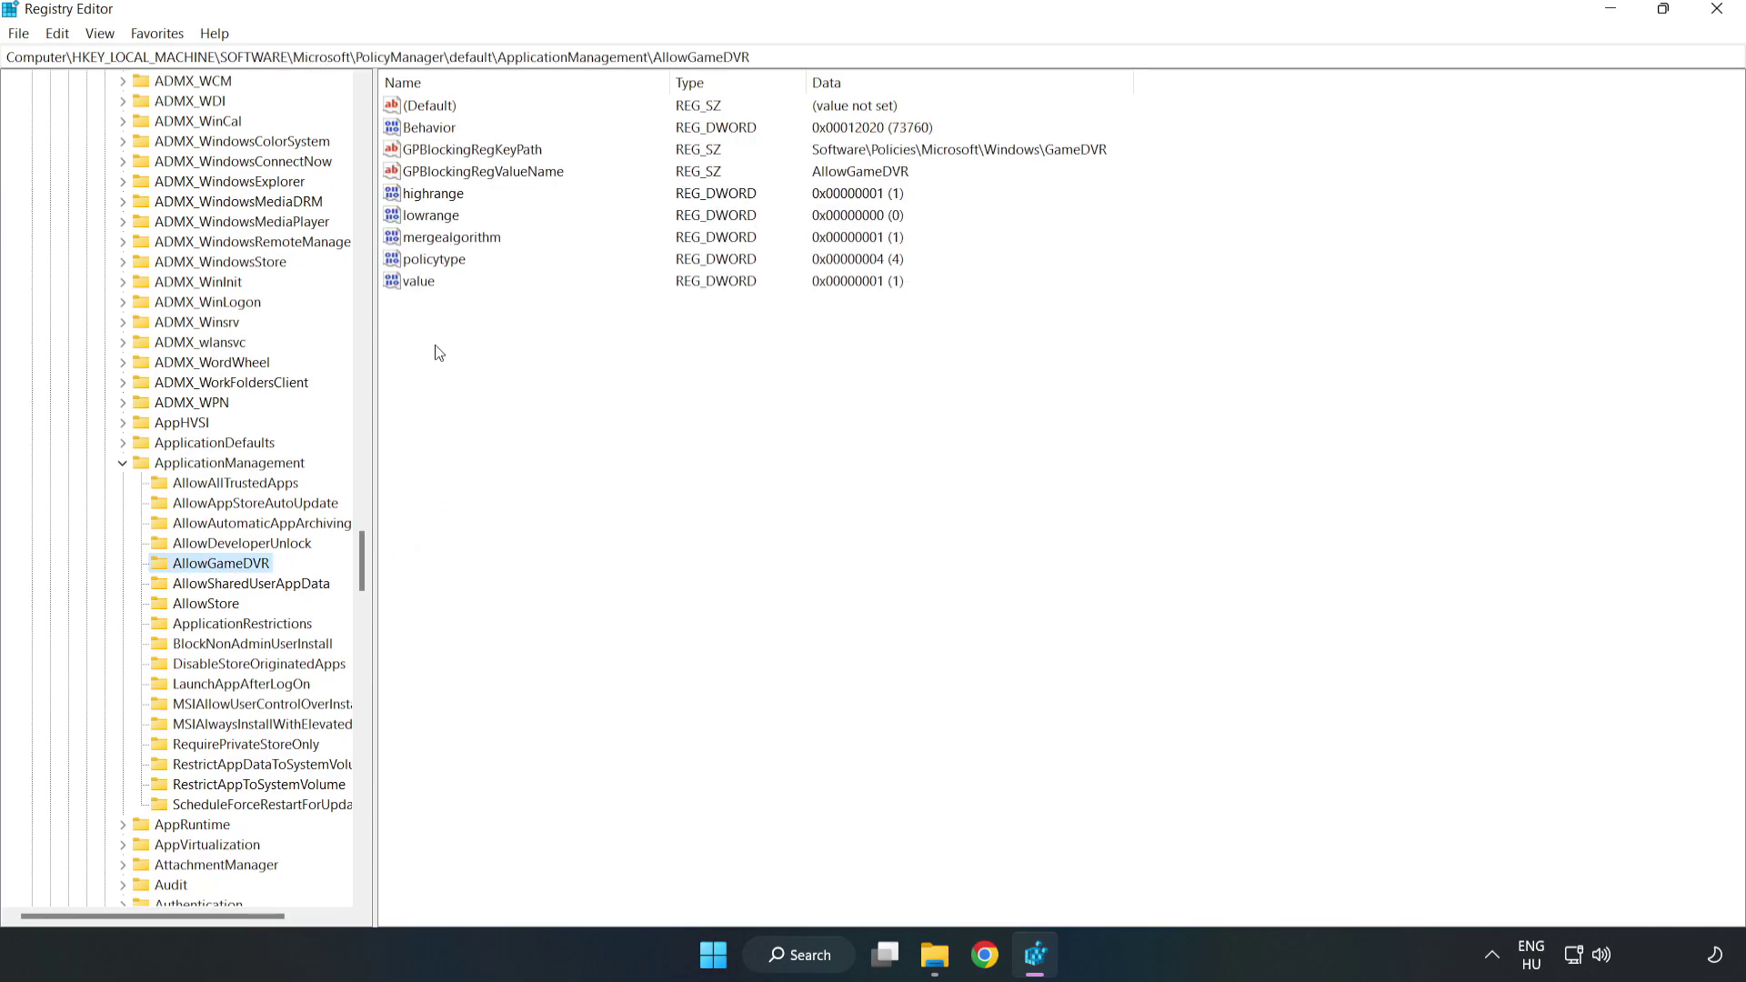
pyautogui.click(409, 284)
pyautogui.rightClick(428, 291)
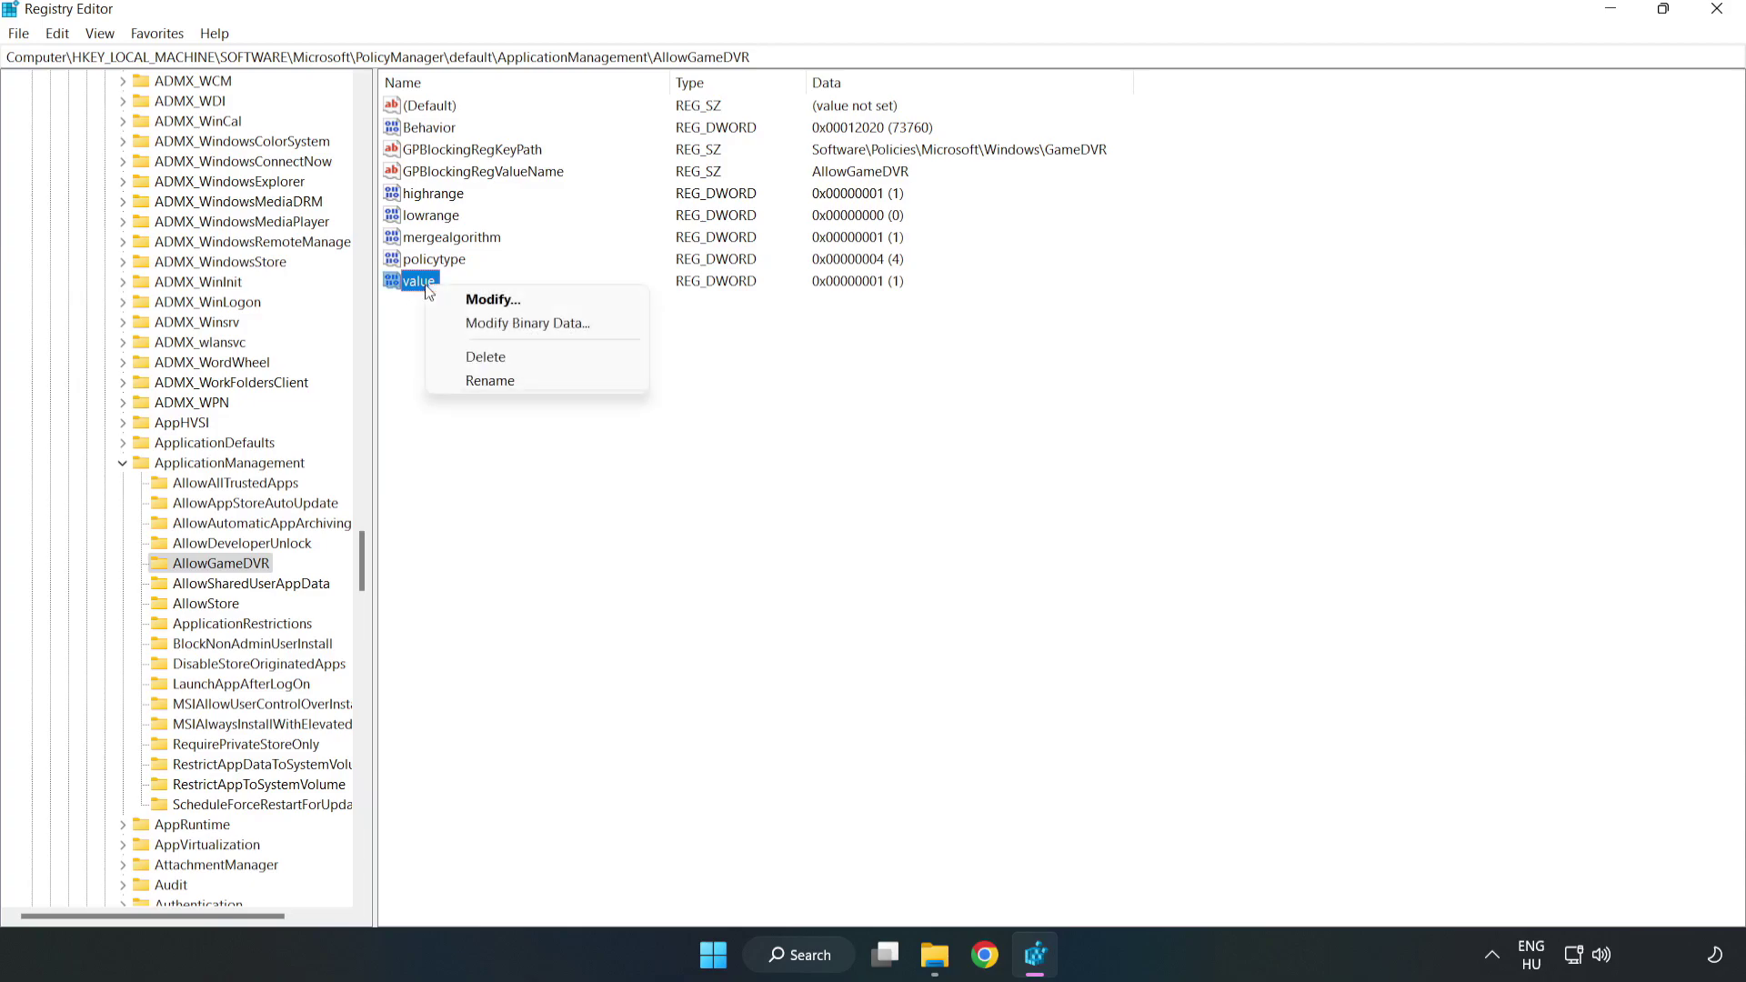
pyautogui.click(492, 299)
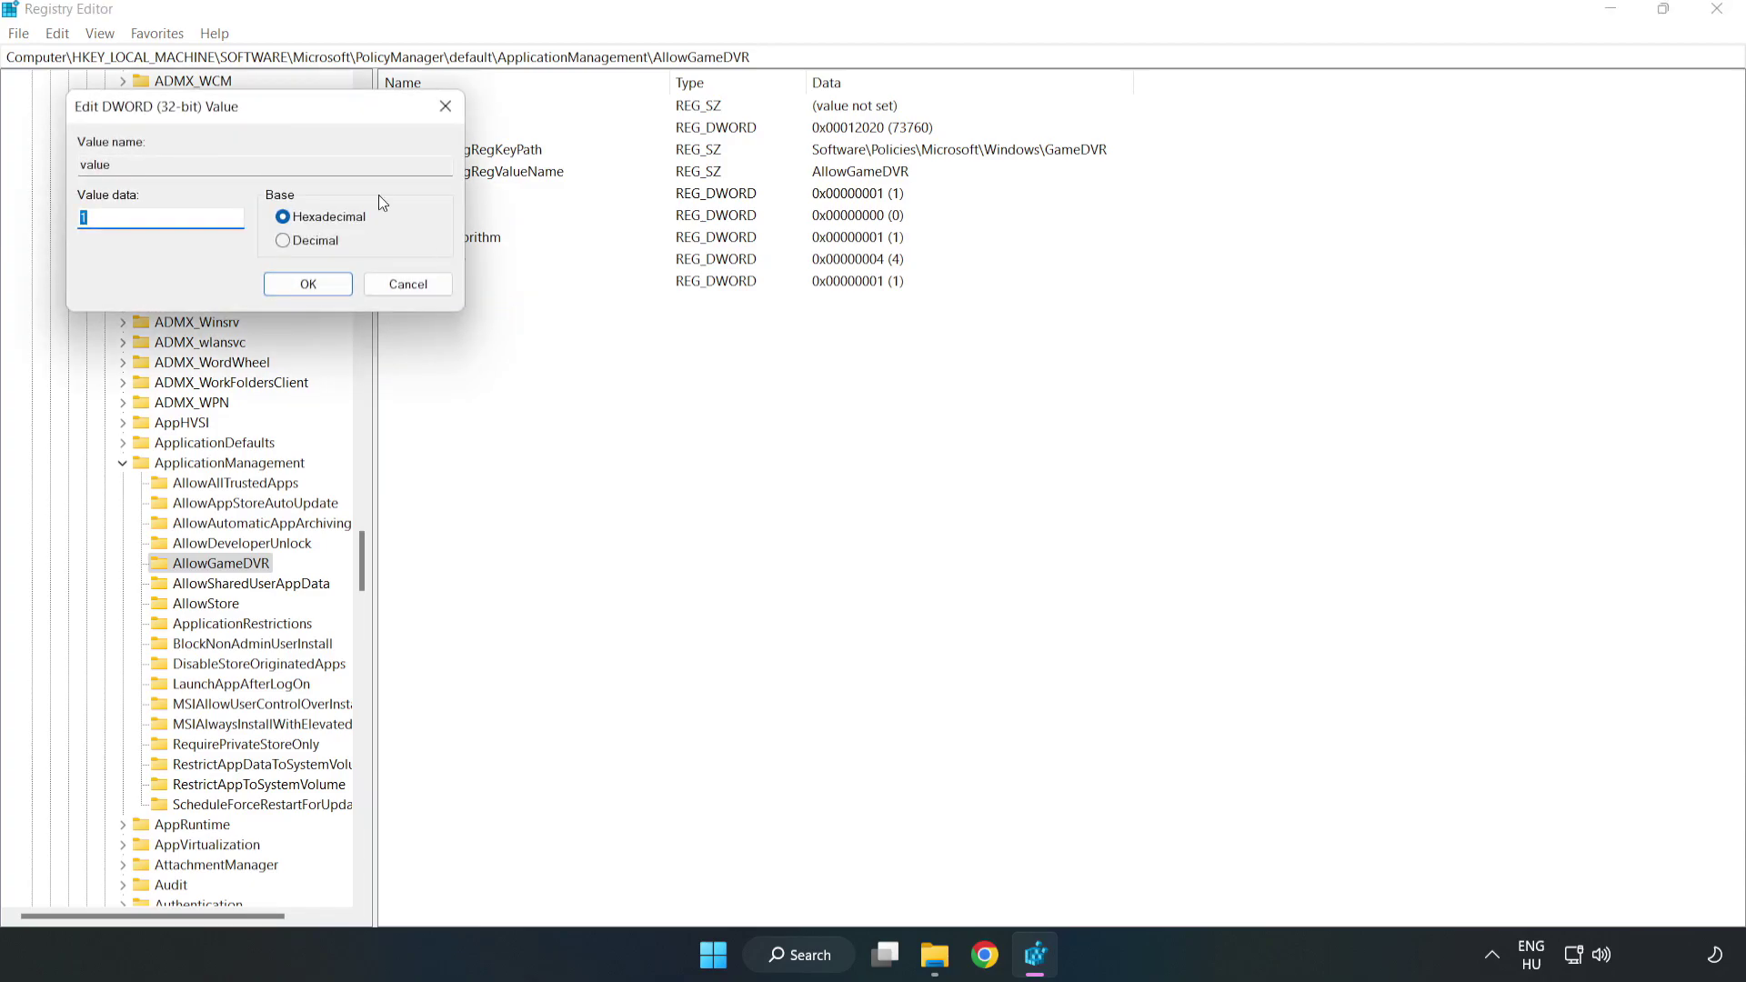
pyautogui.moveTo(326, 114); pyautogui.dragTo(889, 361)
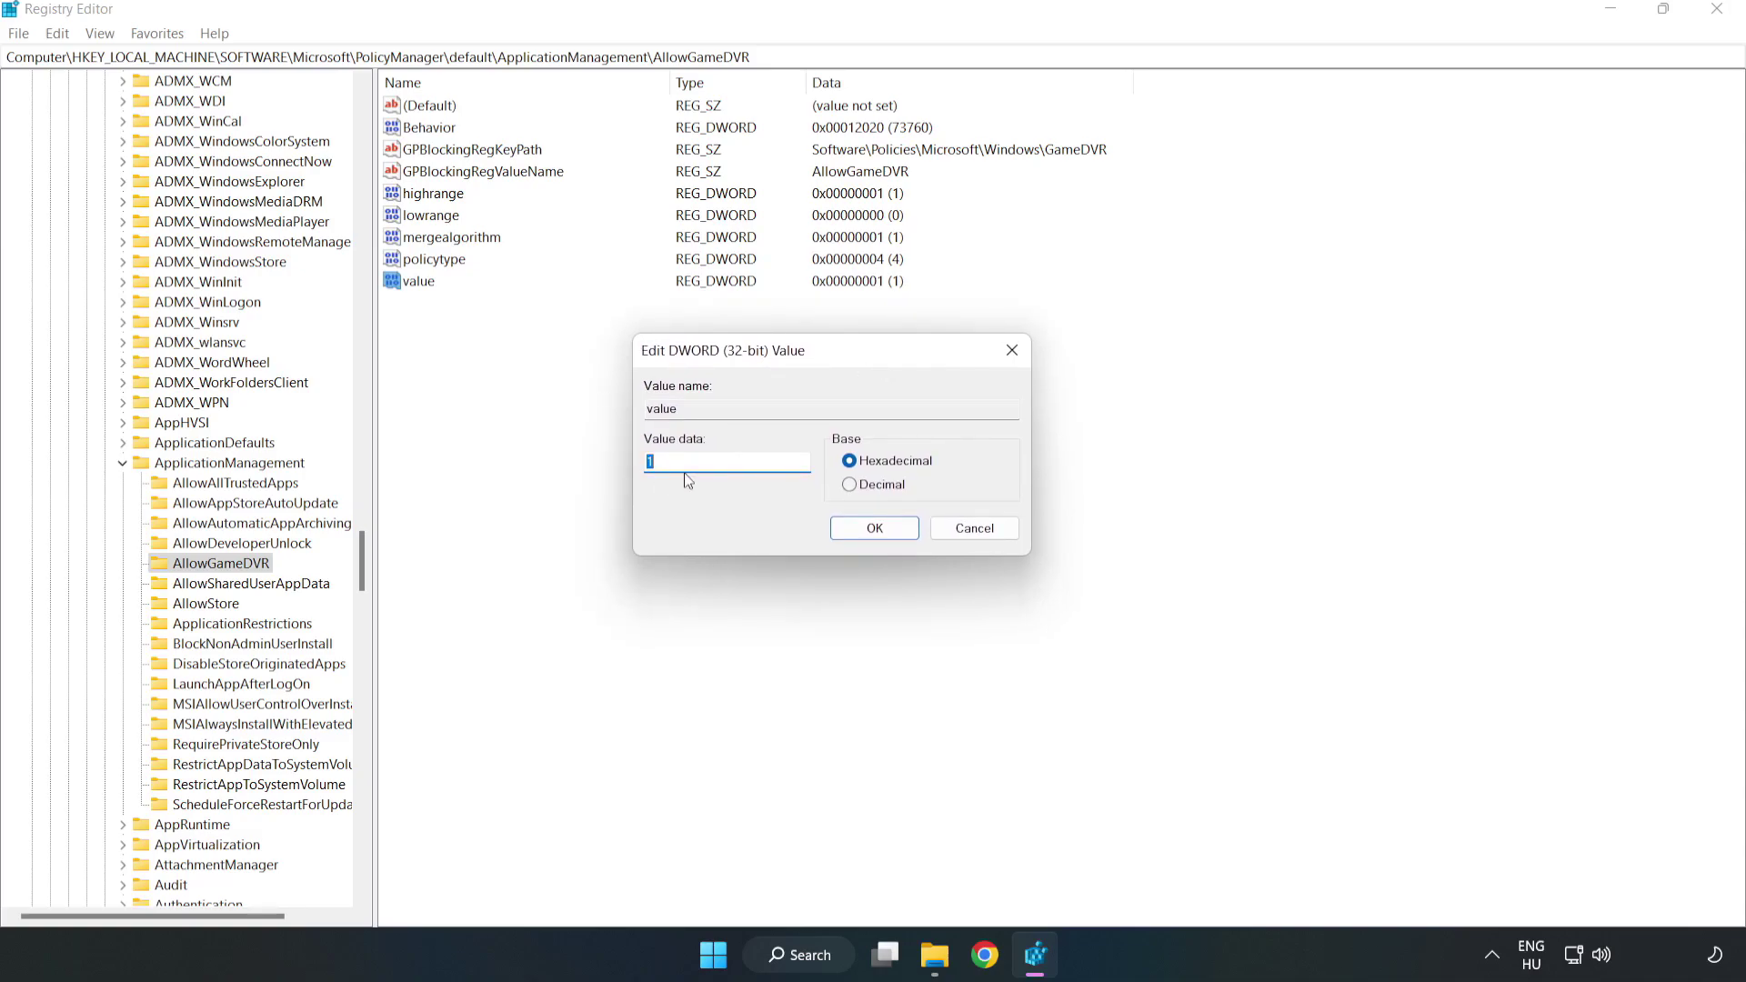
pyautogui.write('0')
pyautogui.click(853, 531)
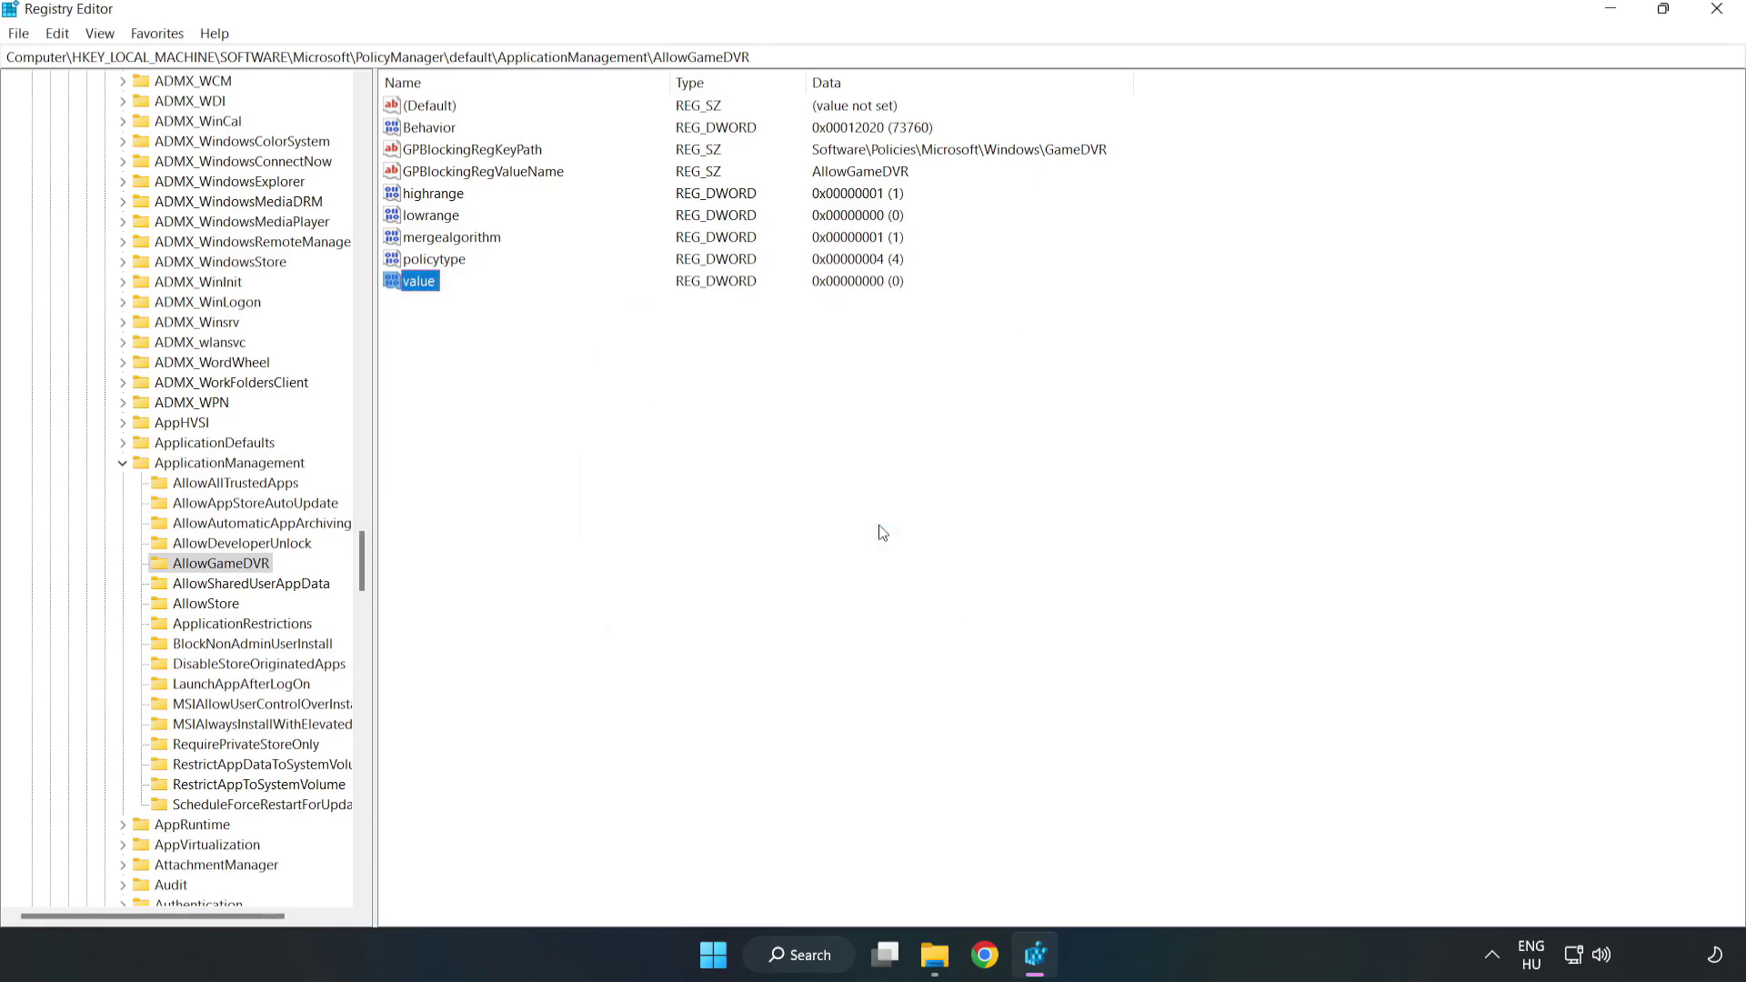
# - Close Registry Editor and download the DirectX End-User Runtime Web Installer in Chrome
pyautogui.click(1717, 11)
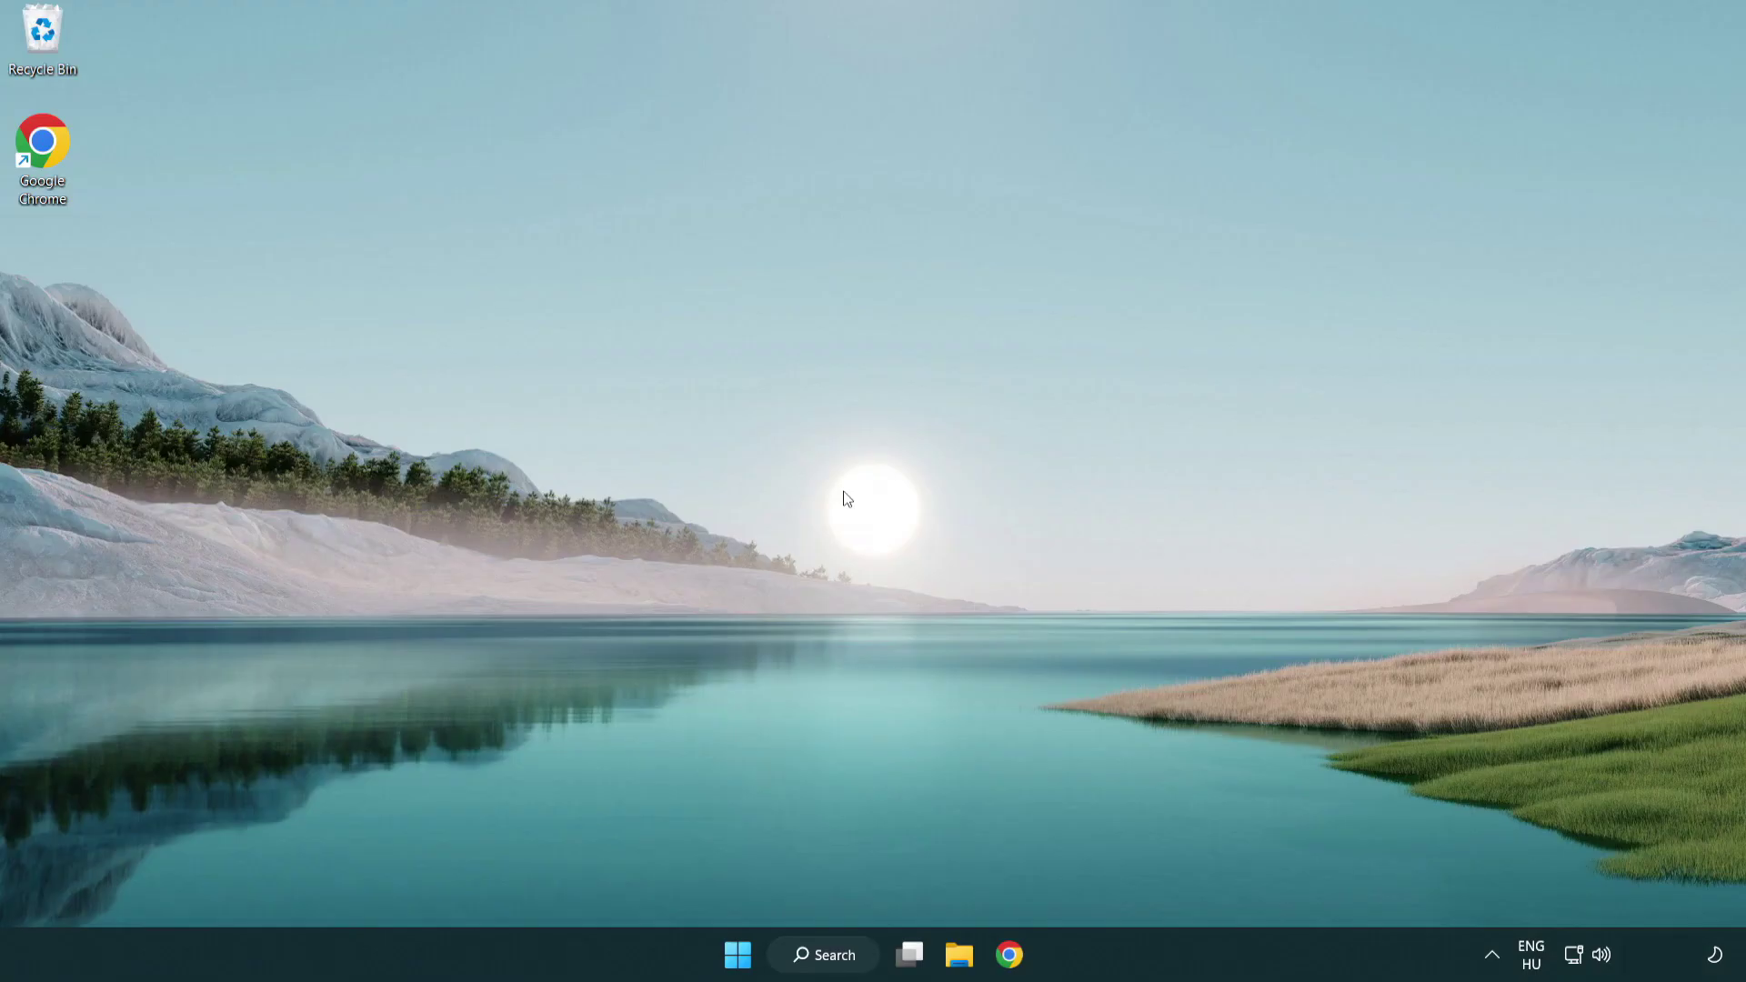
pyautogui.click(1017, 962)
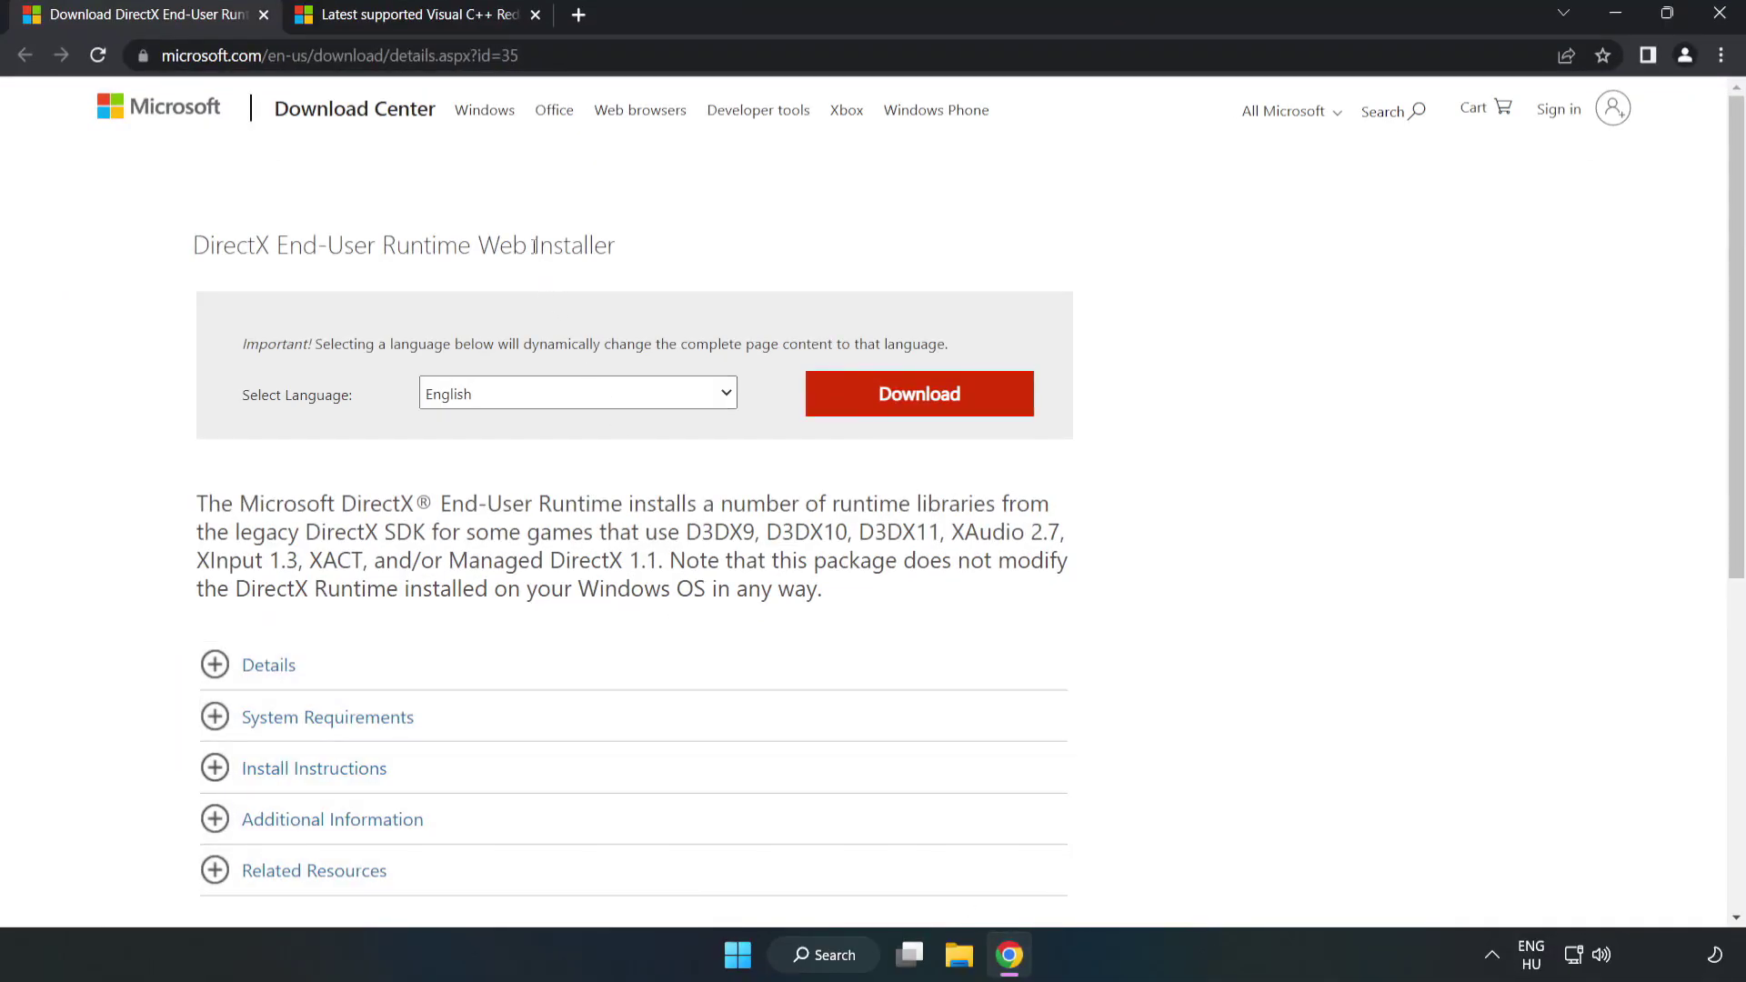
pyautogui.moveTo(518, 54); pyautogui.dragTo(232, 55)
pyautogui.click(709, 215)
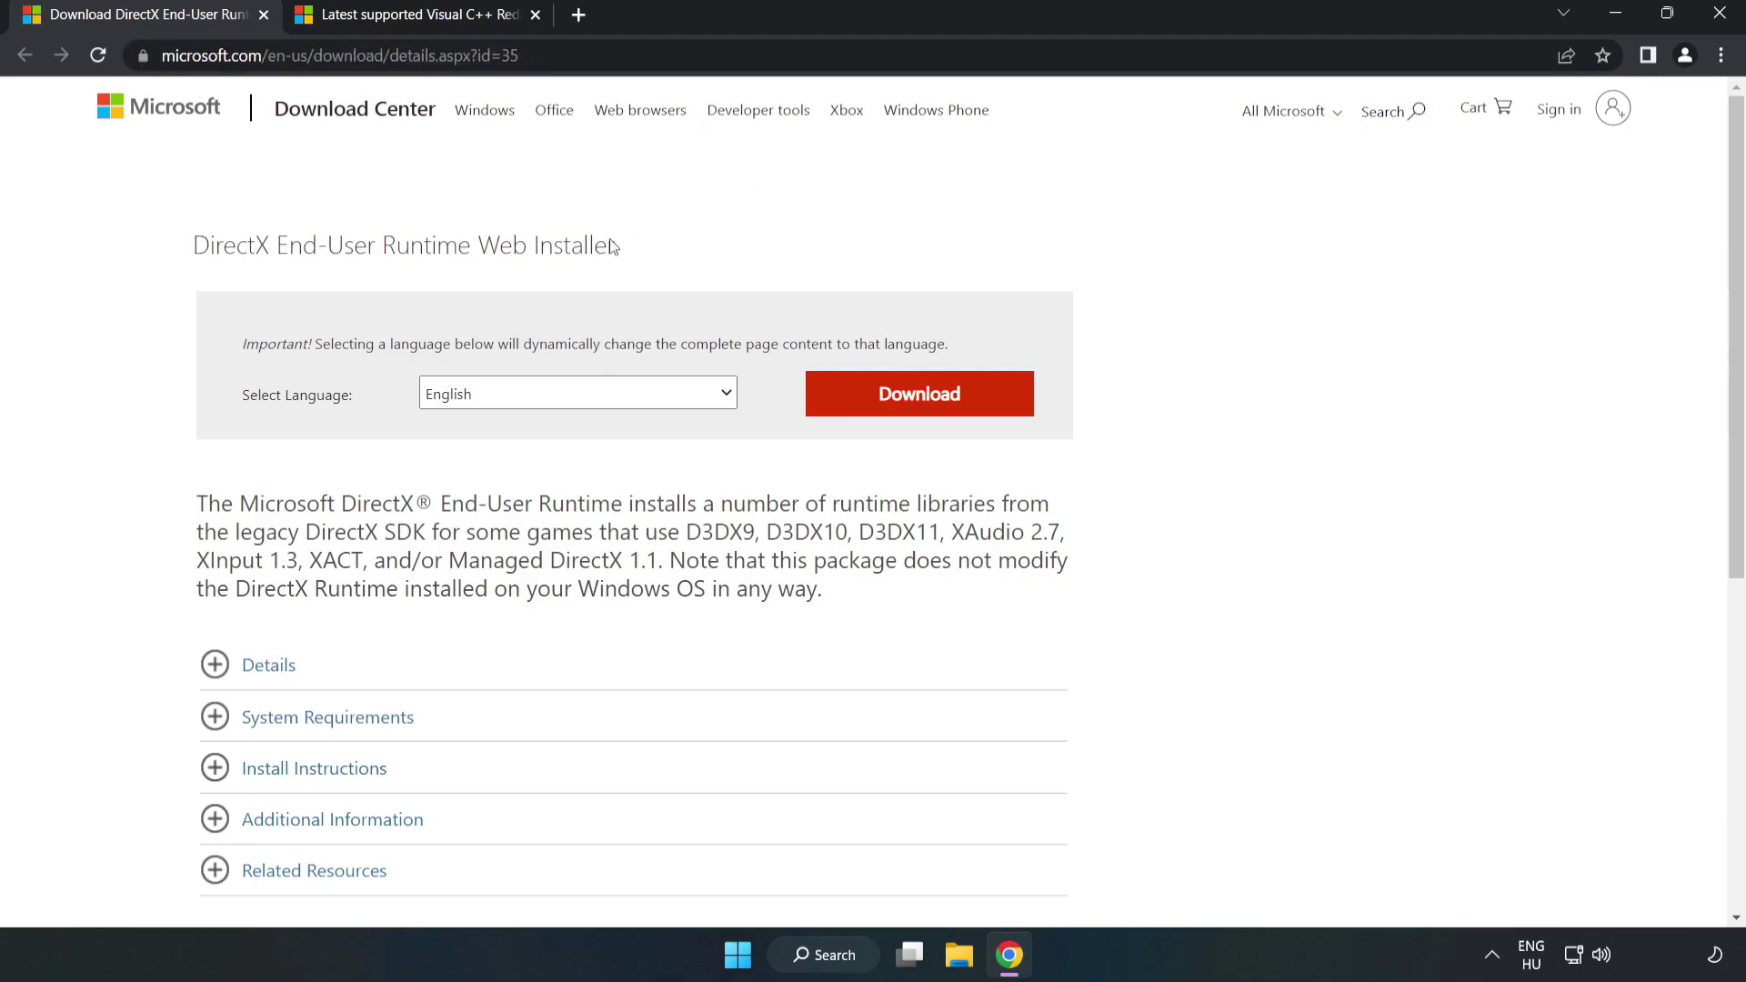
pyautogui.click(930, 415)
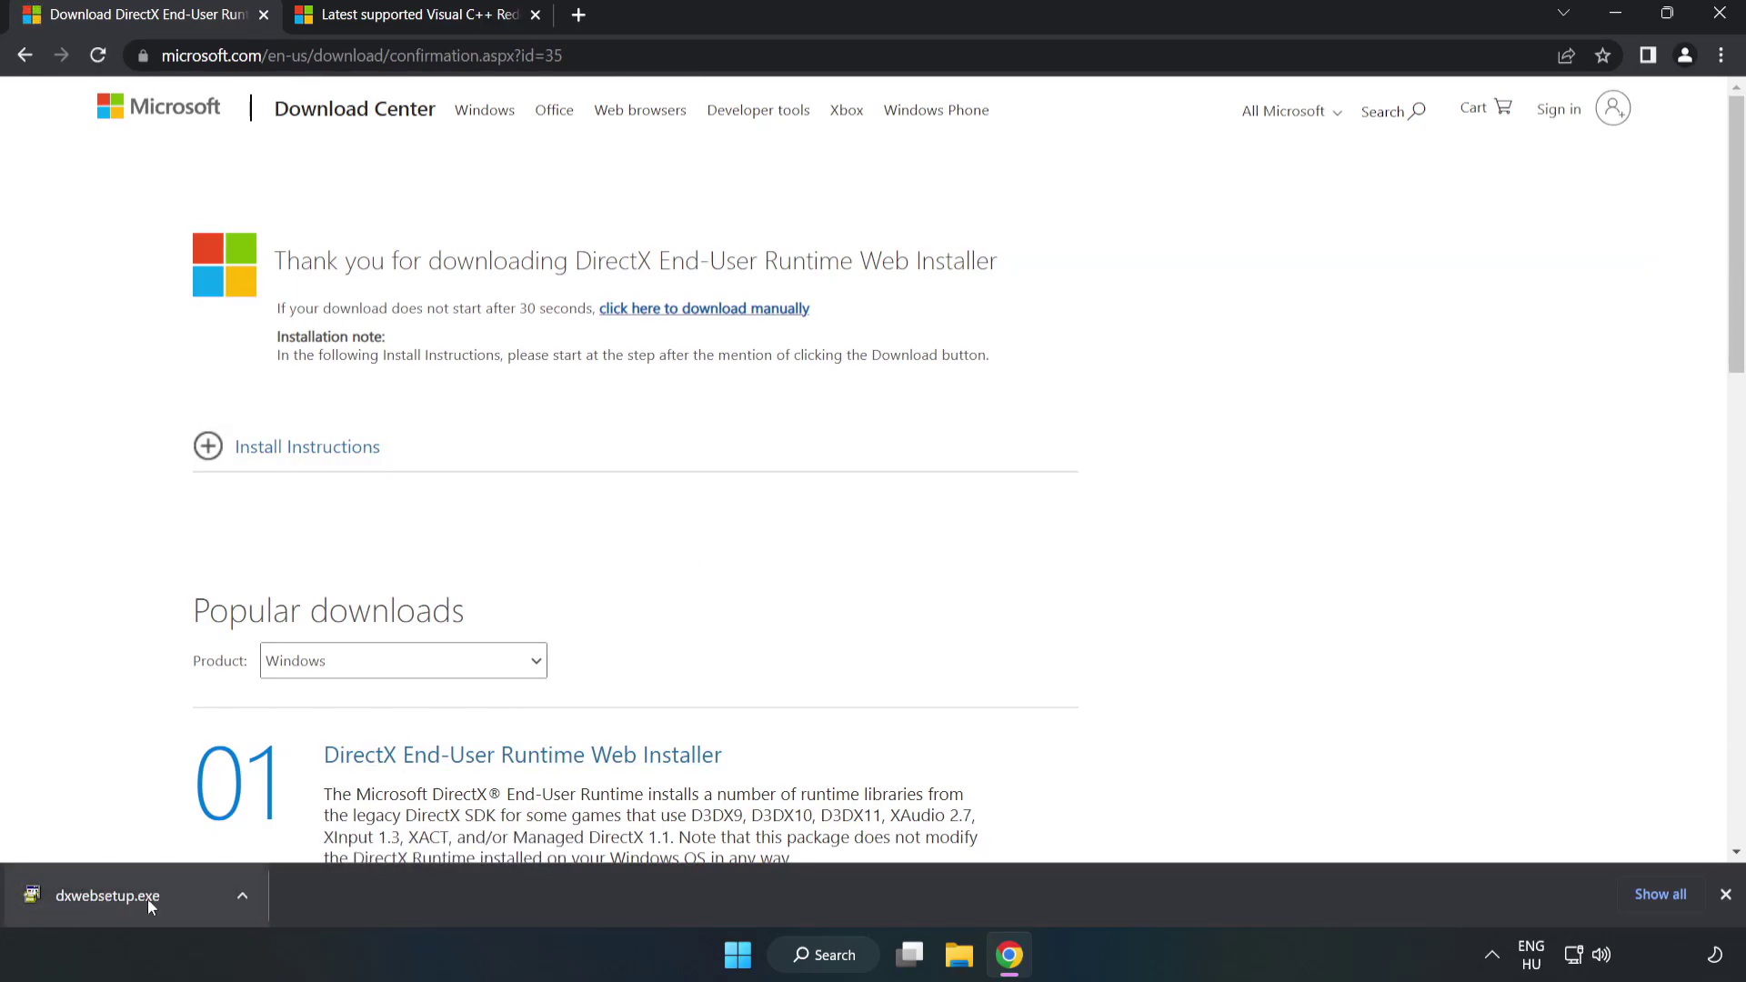
# - Run dxwebsetup.exe, accept the license, skip the Bing Bar, and finish the DirectX setup
pyautogui.click(177, 900)
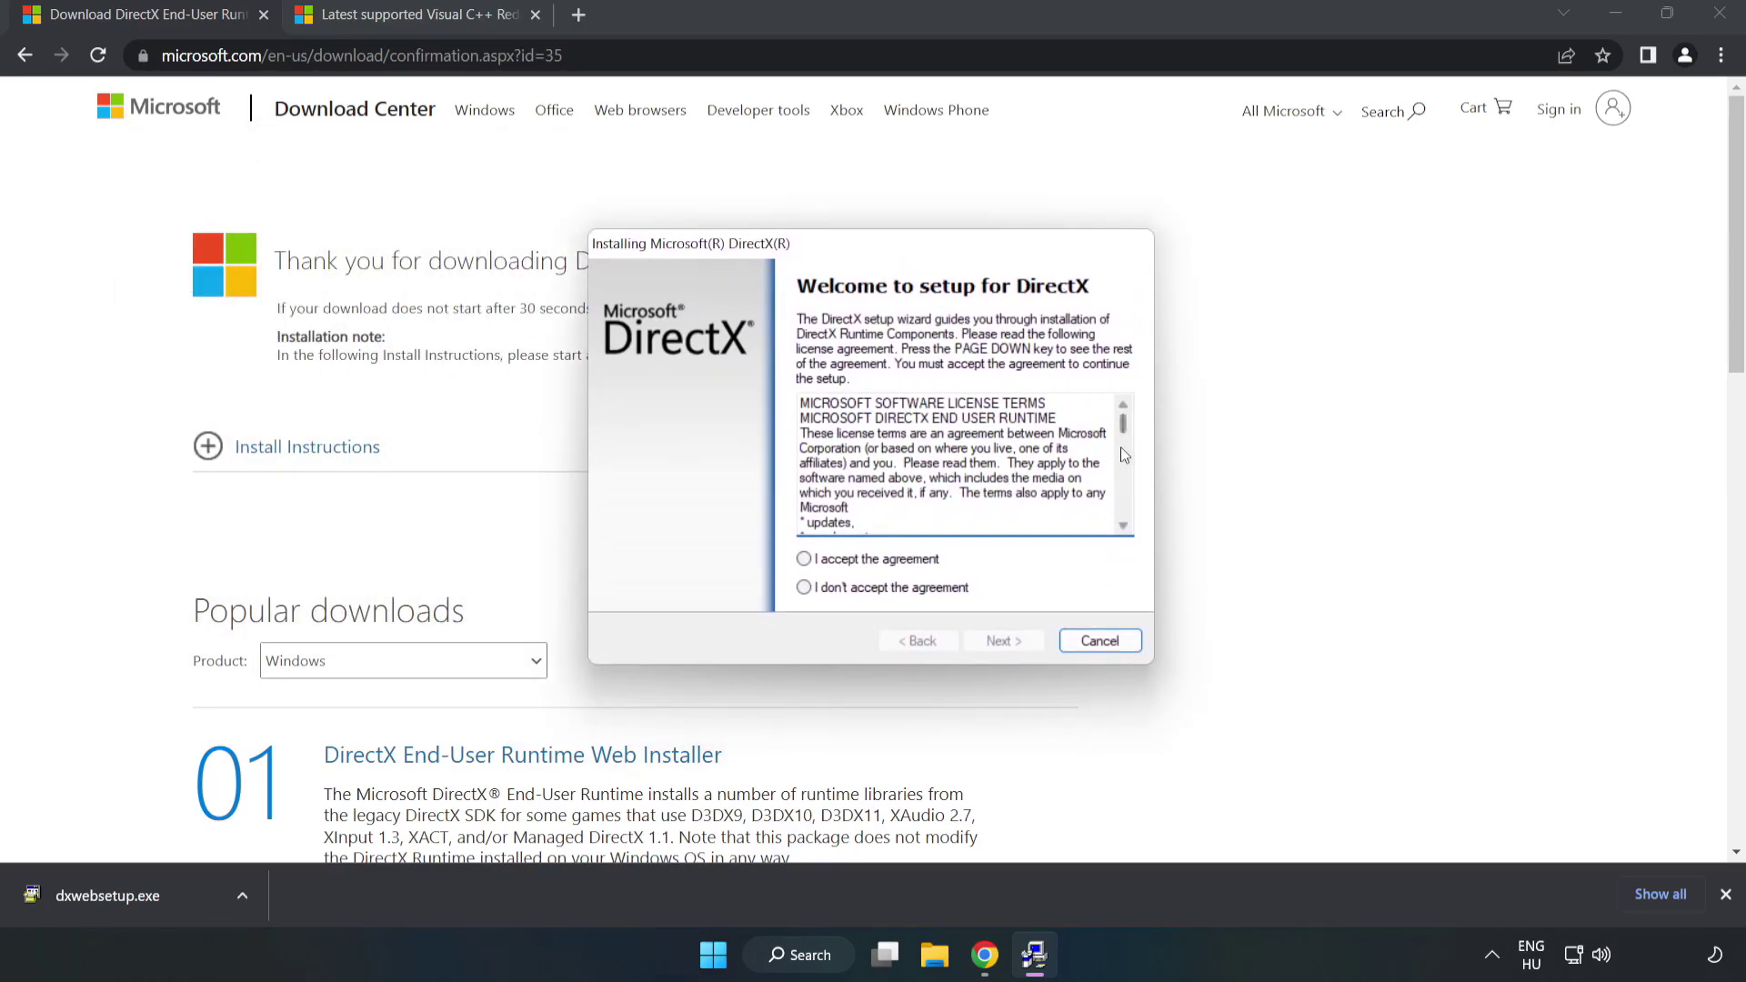
pyautogui.moveTo(1124, 426); pyautogui.dragTo(1124, 523)
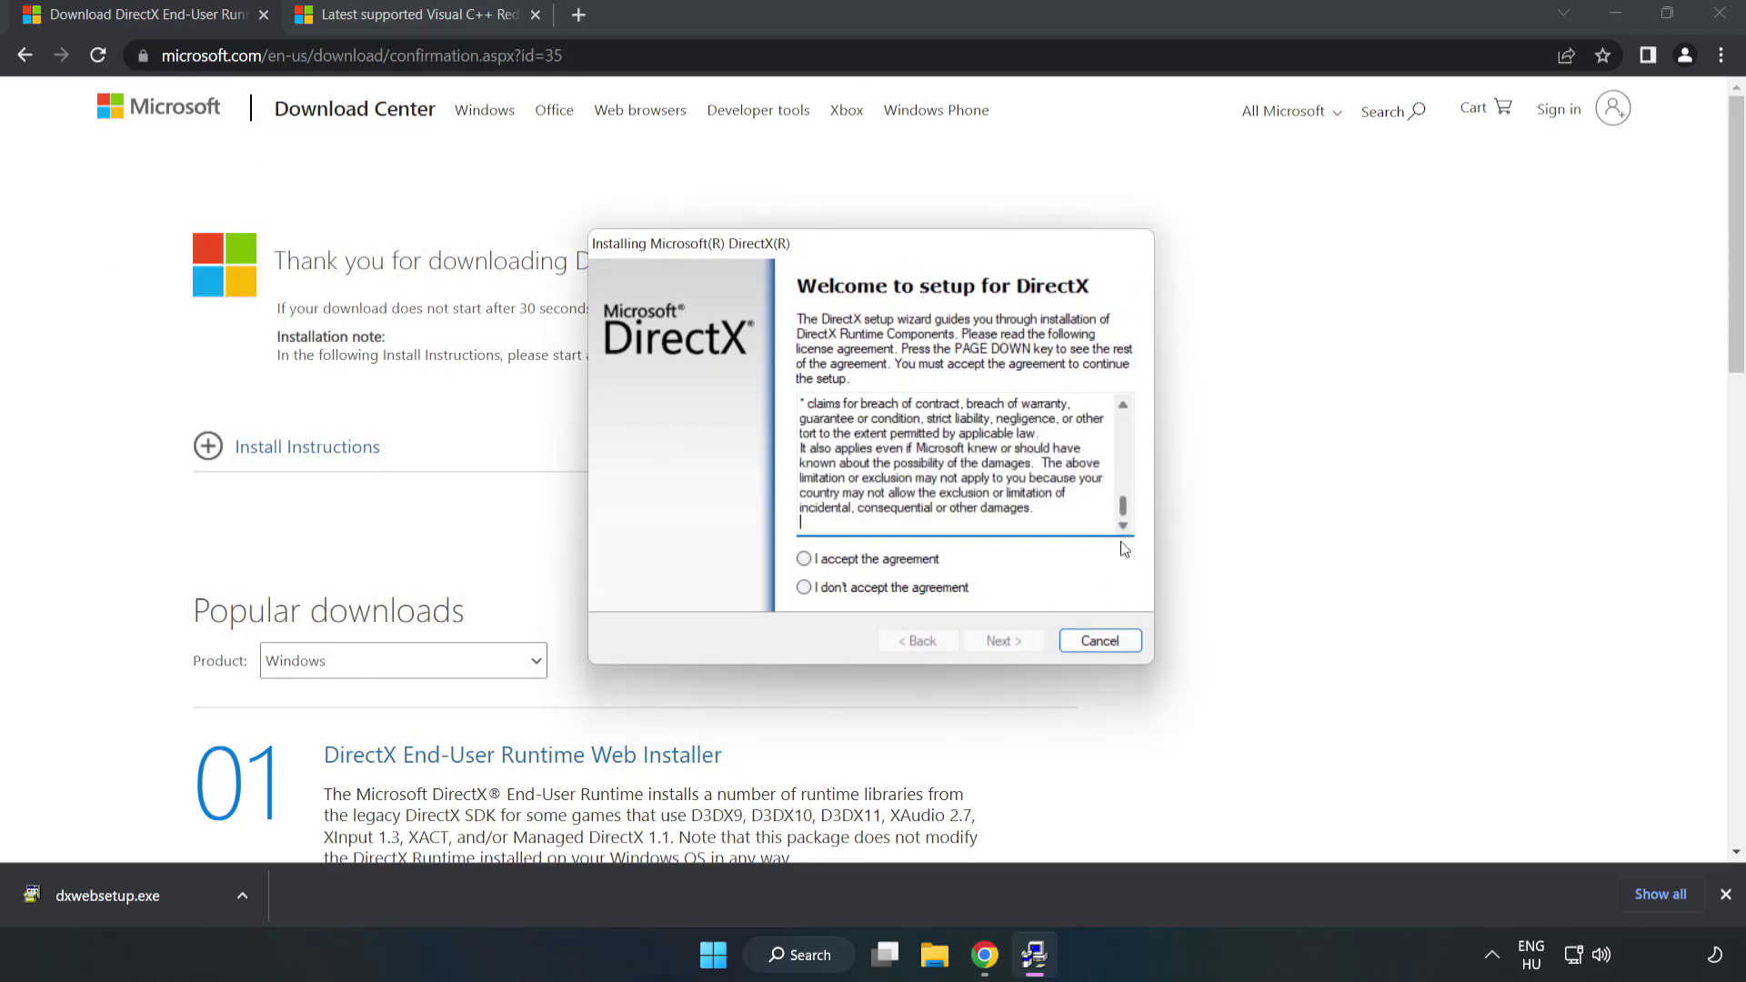
pyautogui.click(815, 559)
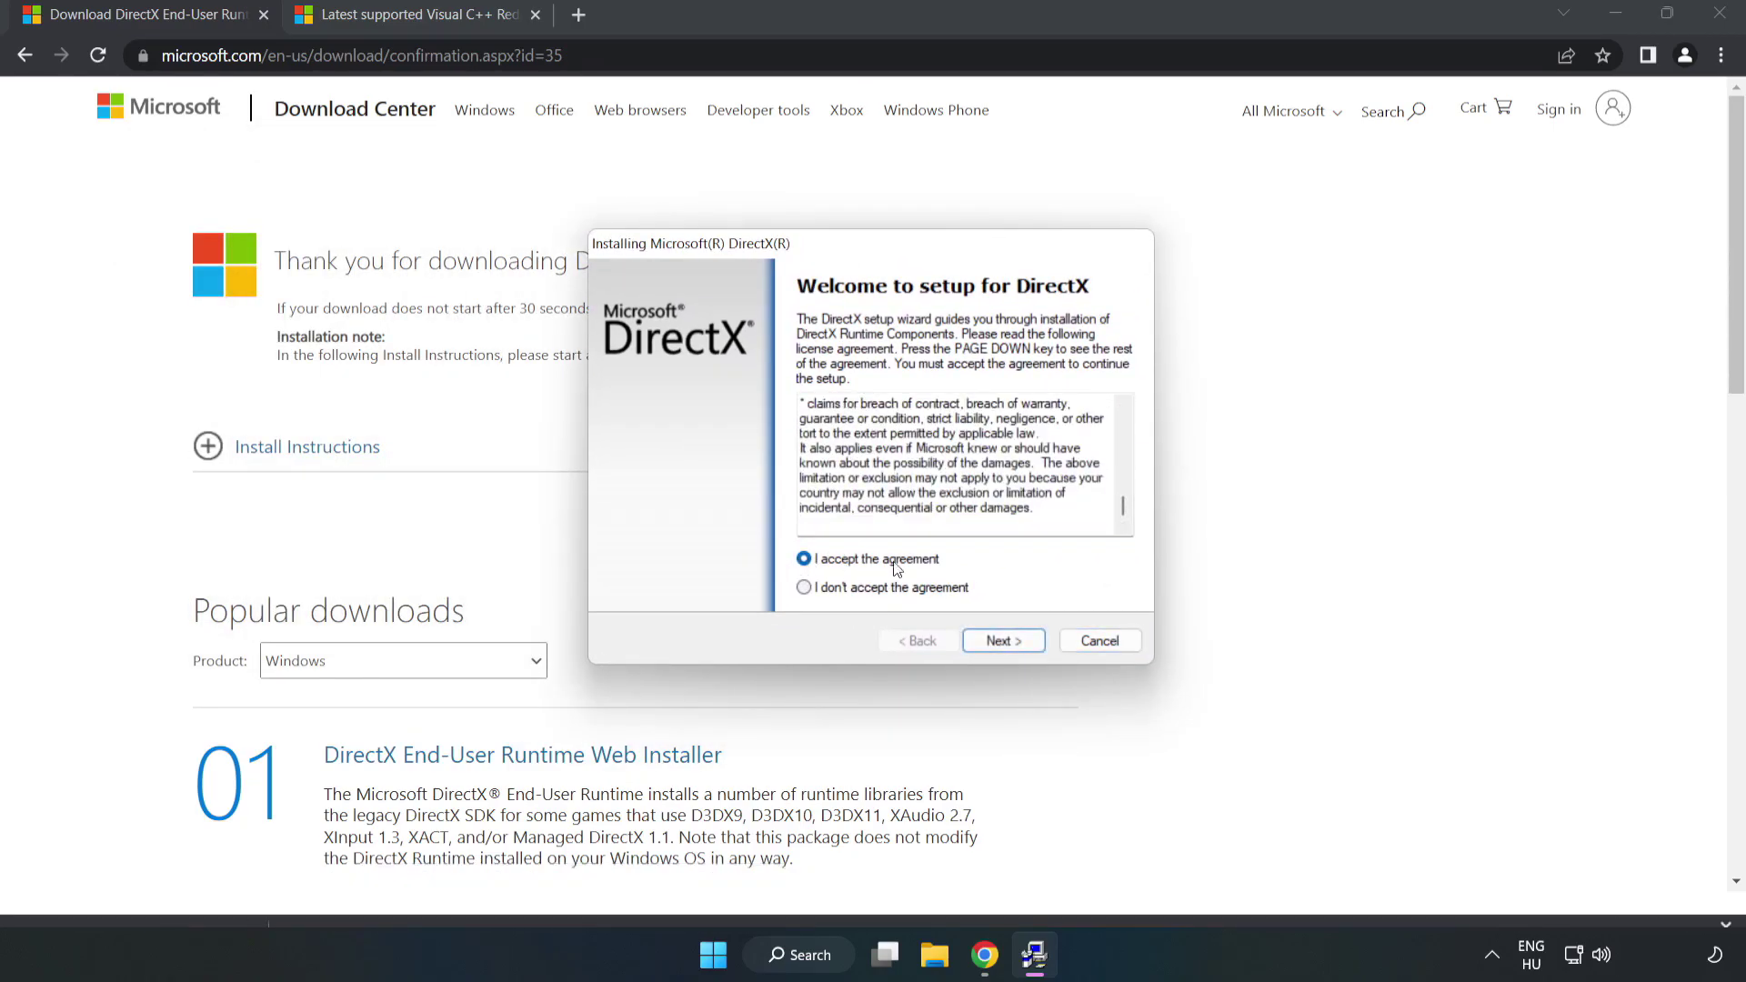
pyautogui.click(1004, 642)
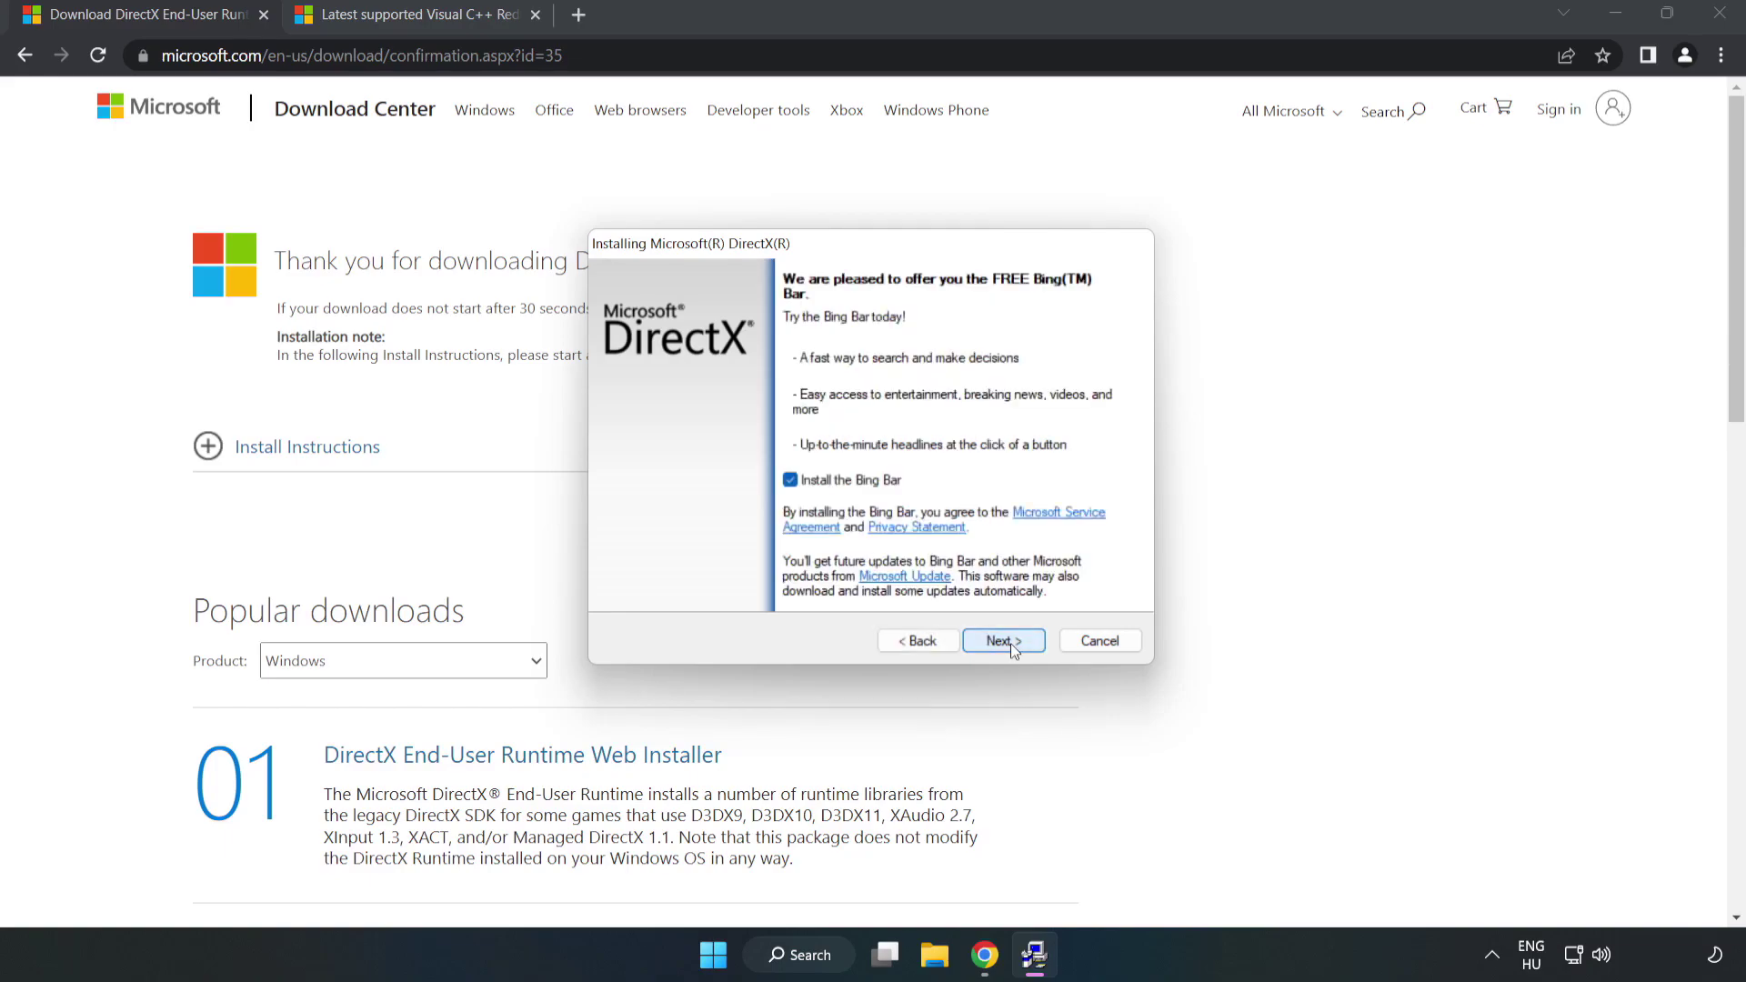
pyautogui.click(789, 481)
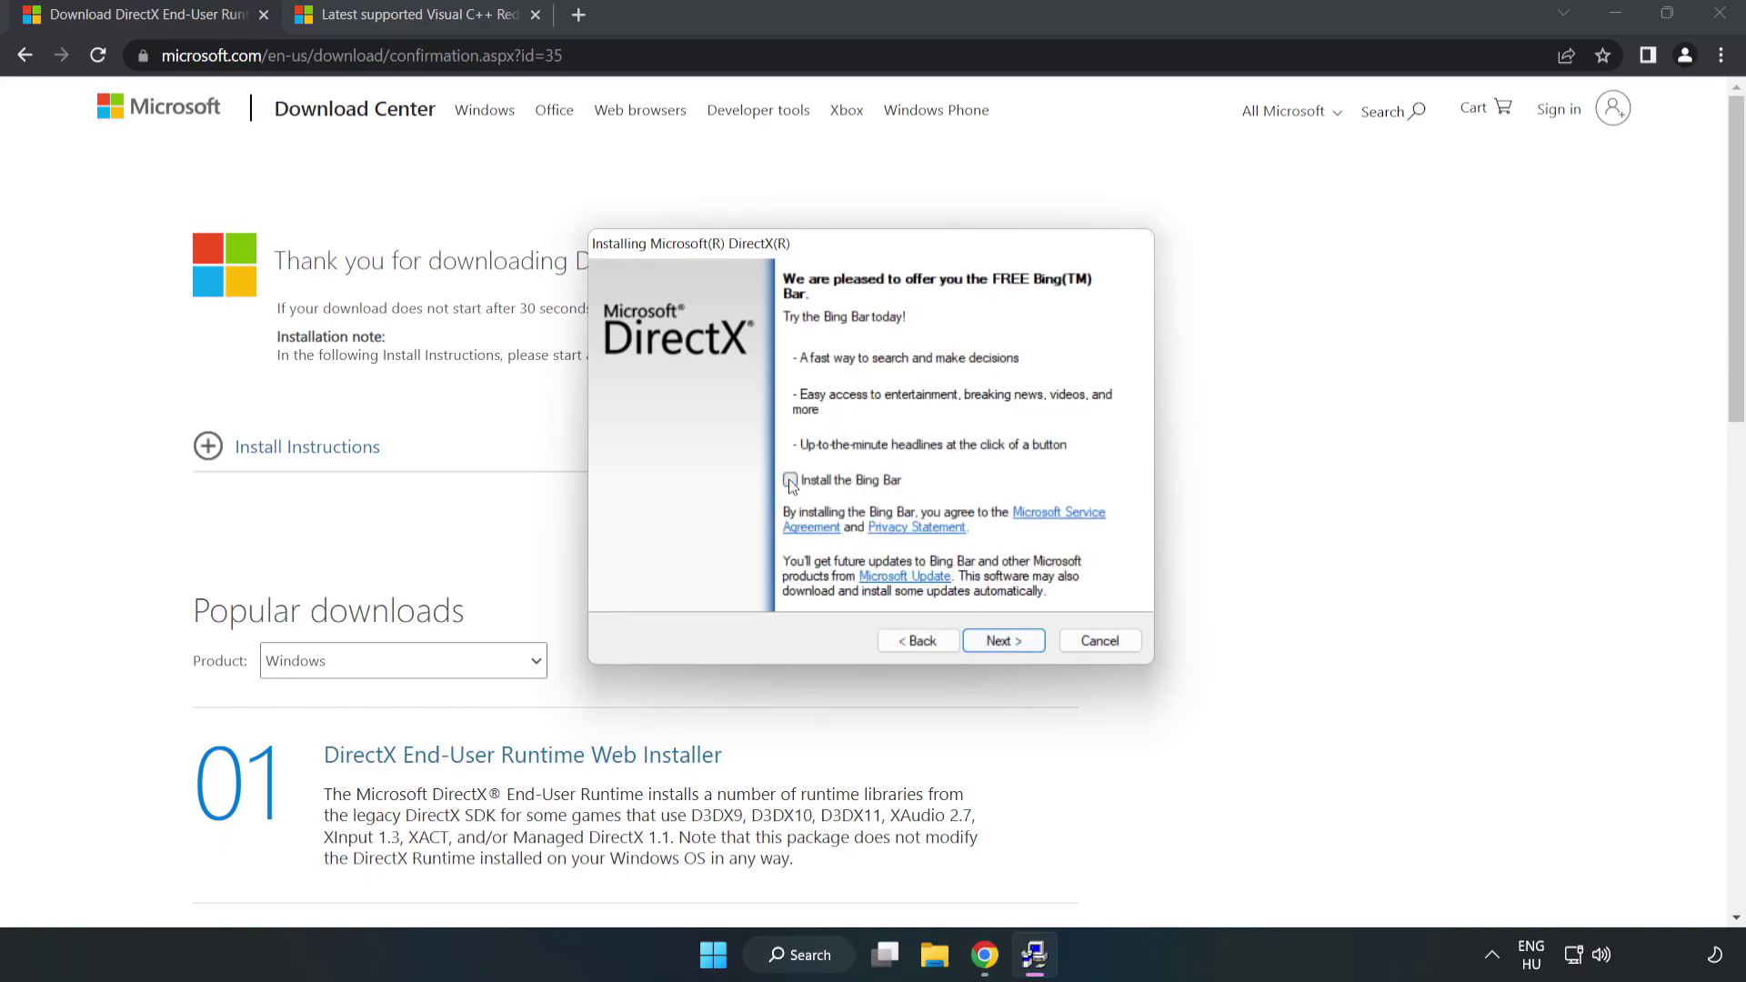
pyautogui.click(1004, 641)
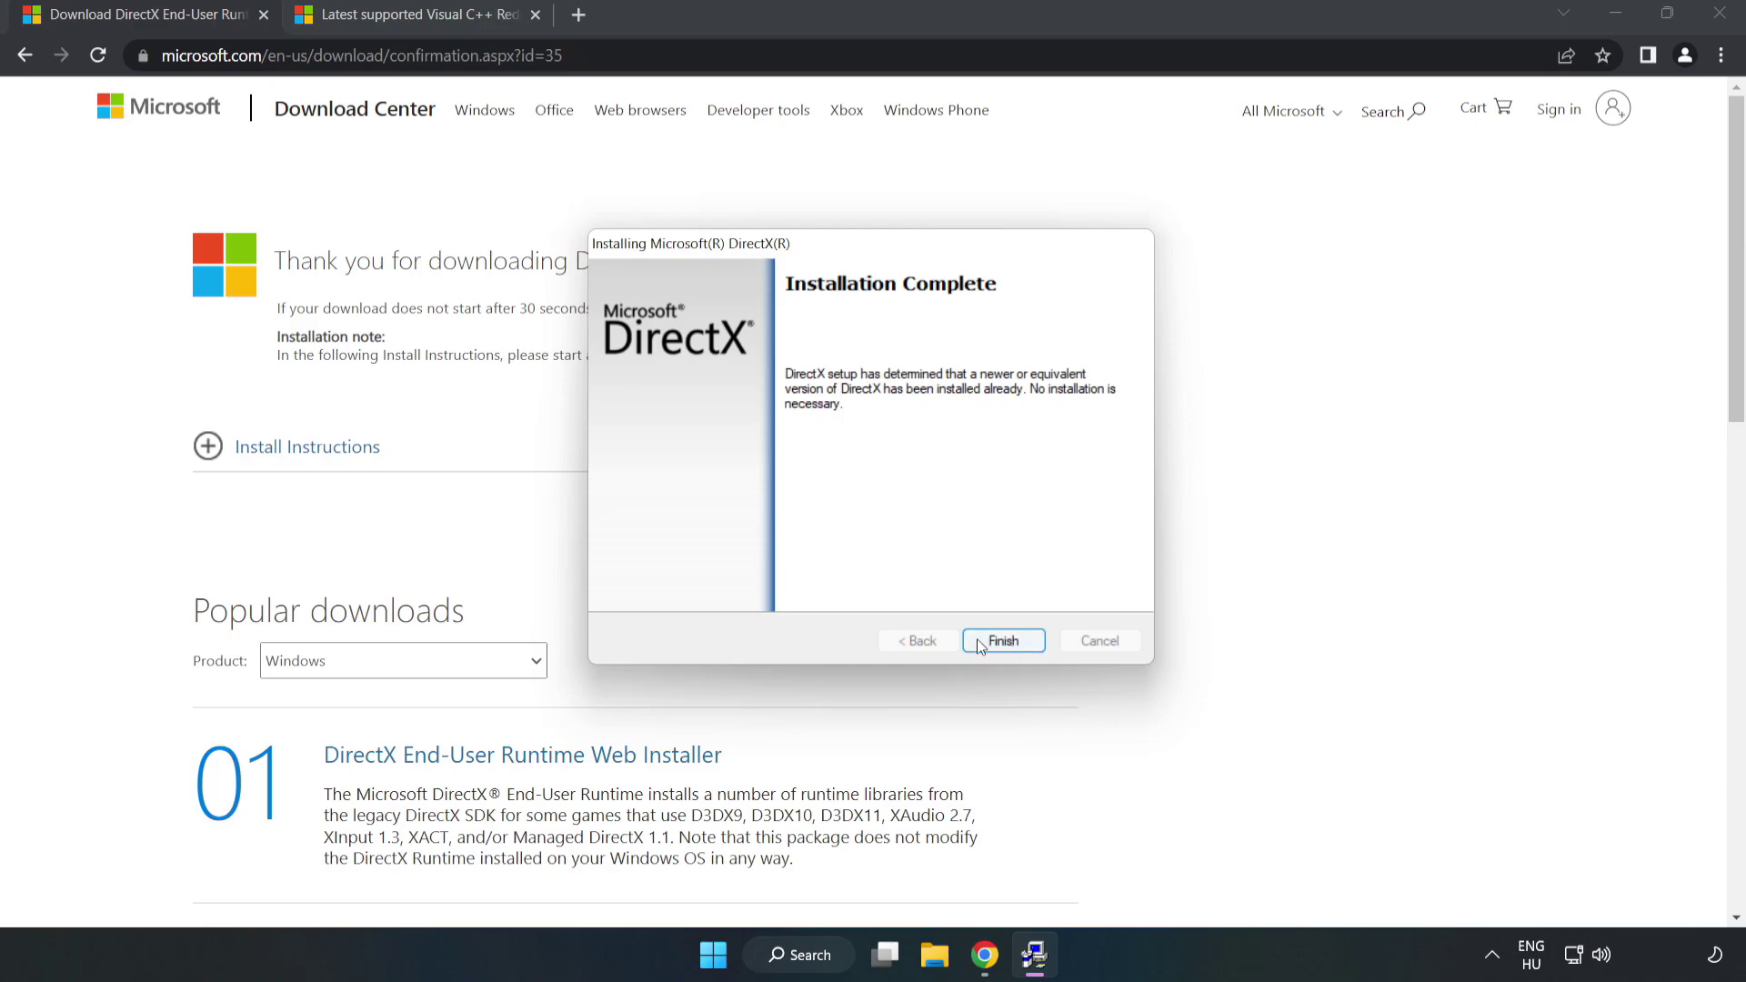
pyautogui.click(1005, 641)
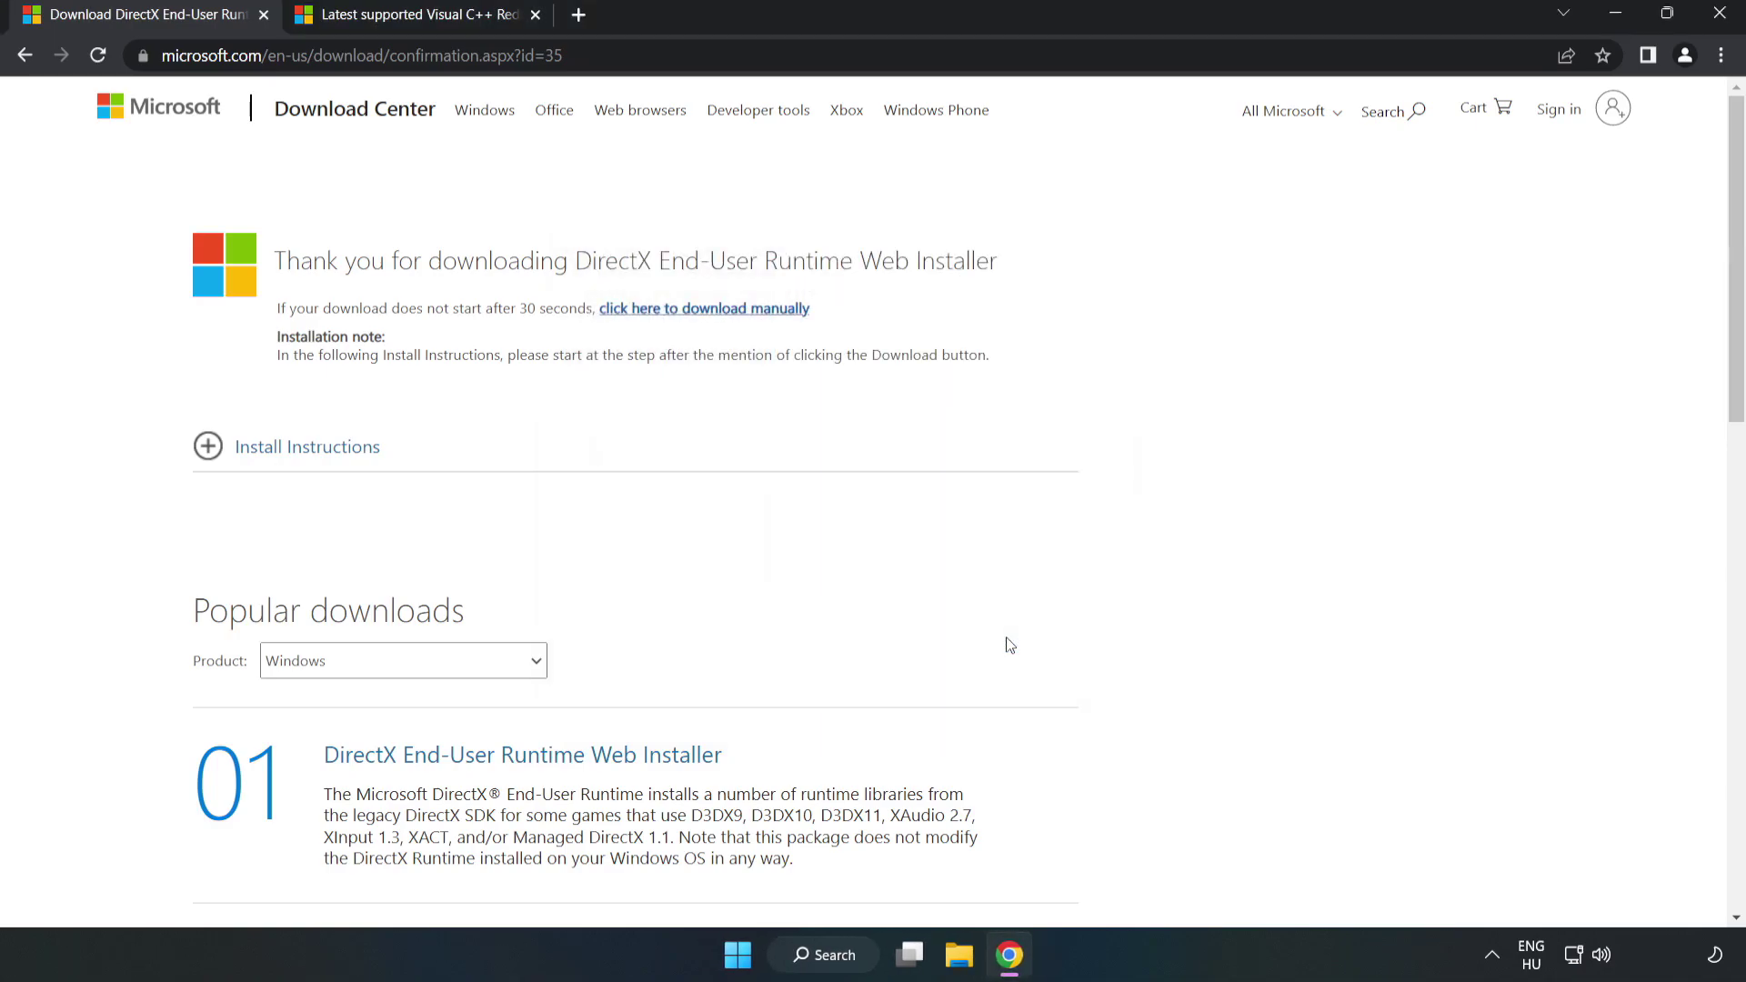
# - Close the DirectX tab and download the ARM64 and x86 Visual C++ redistributables, allowing multiple downloads
pyautogui.click(262, 15)
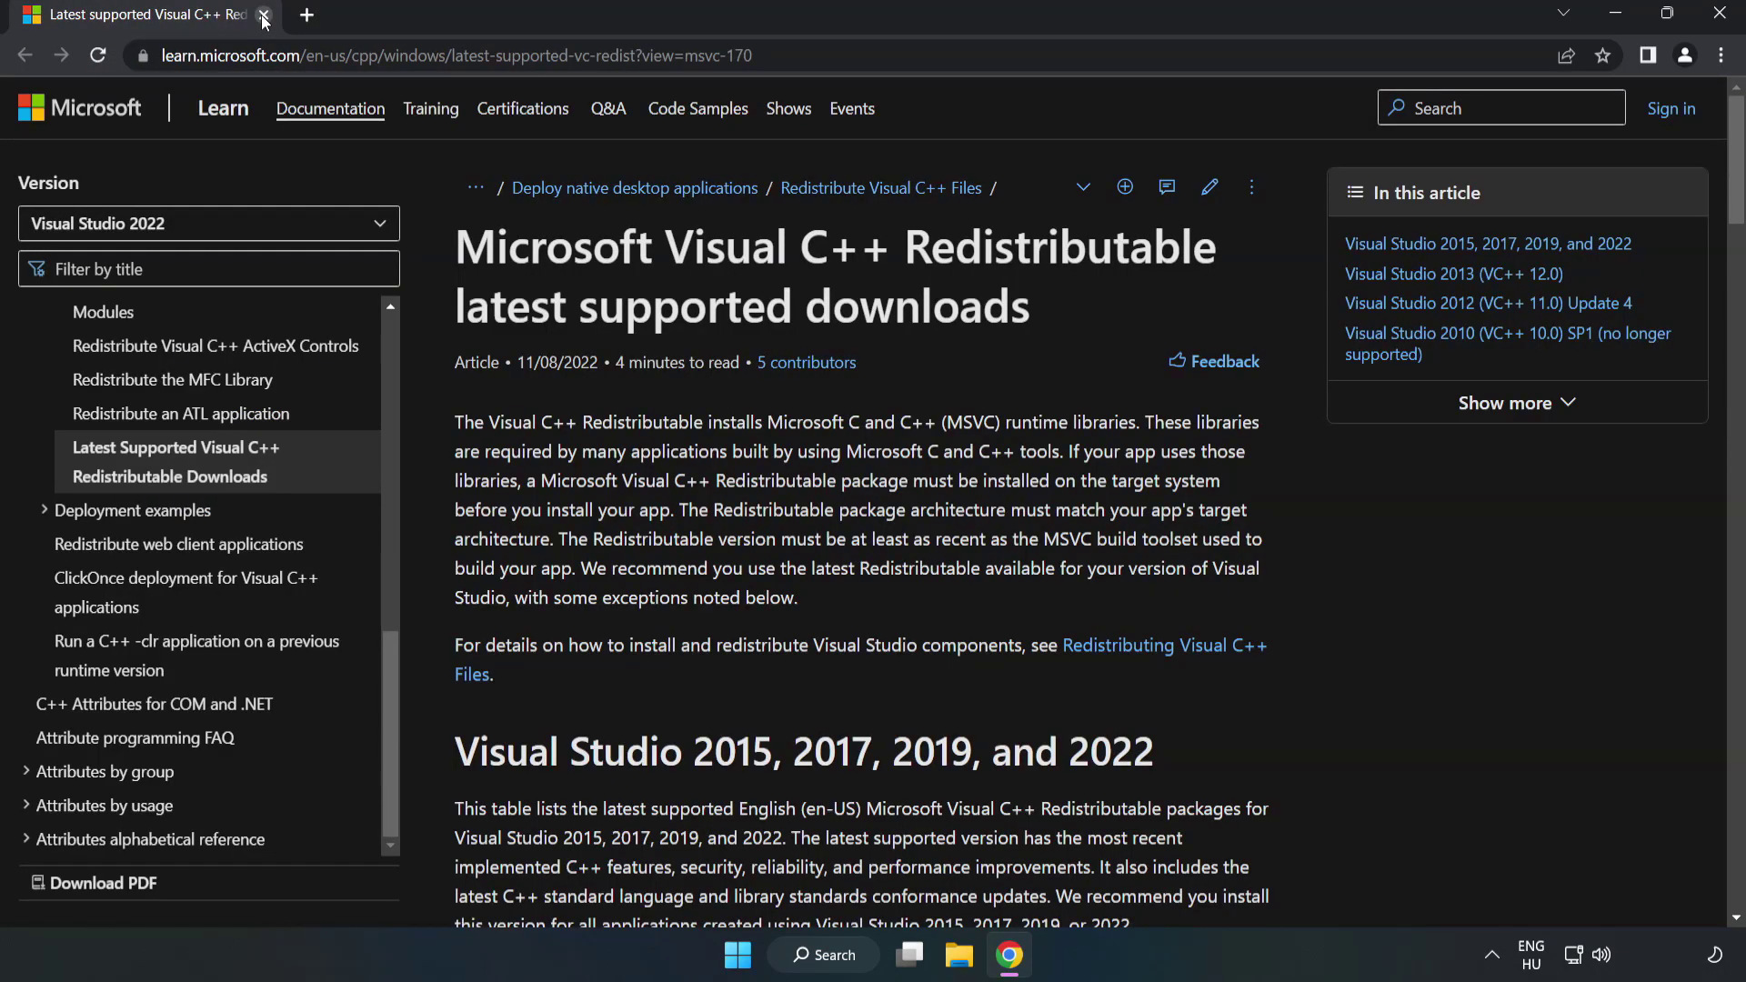
pyautogui.moveTo(753, 55); pyautogui.dragTo(217, 56)
pyautogui.click(1036, 209)
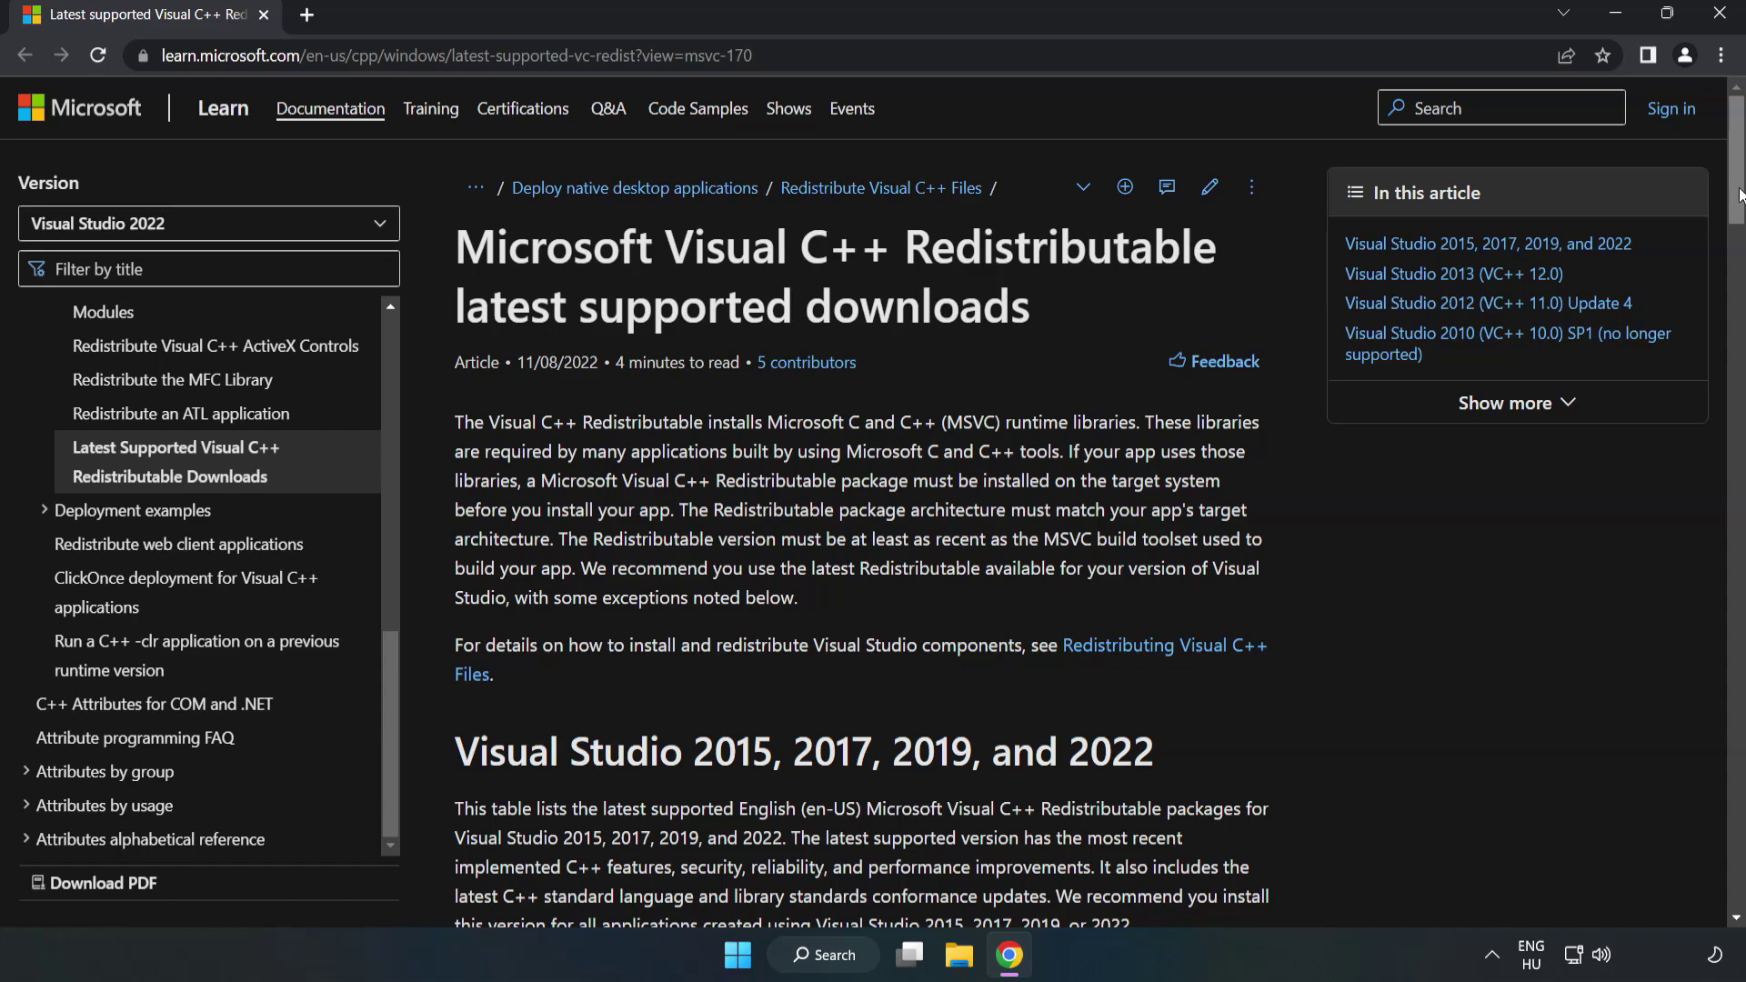
pyautogui.scroll(-5, 1739, 193)
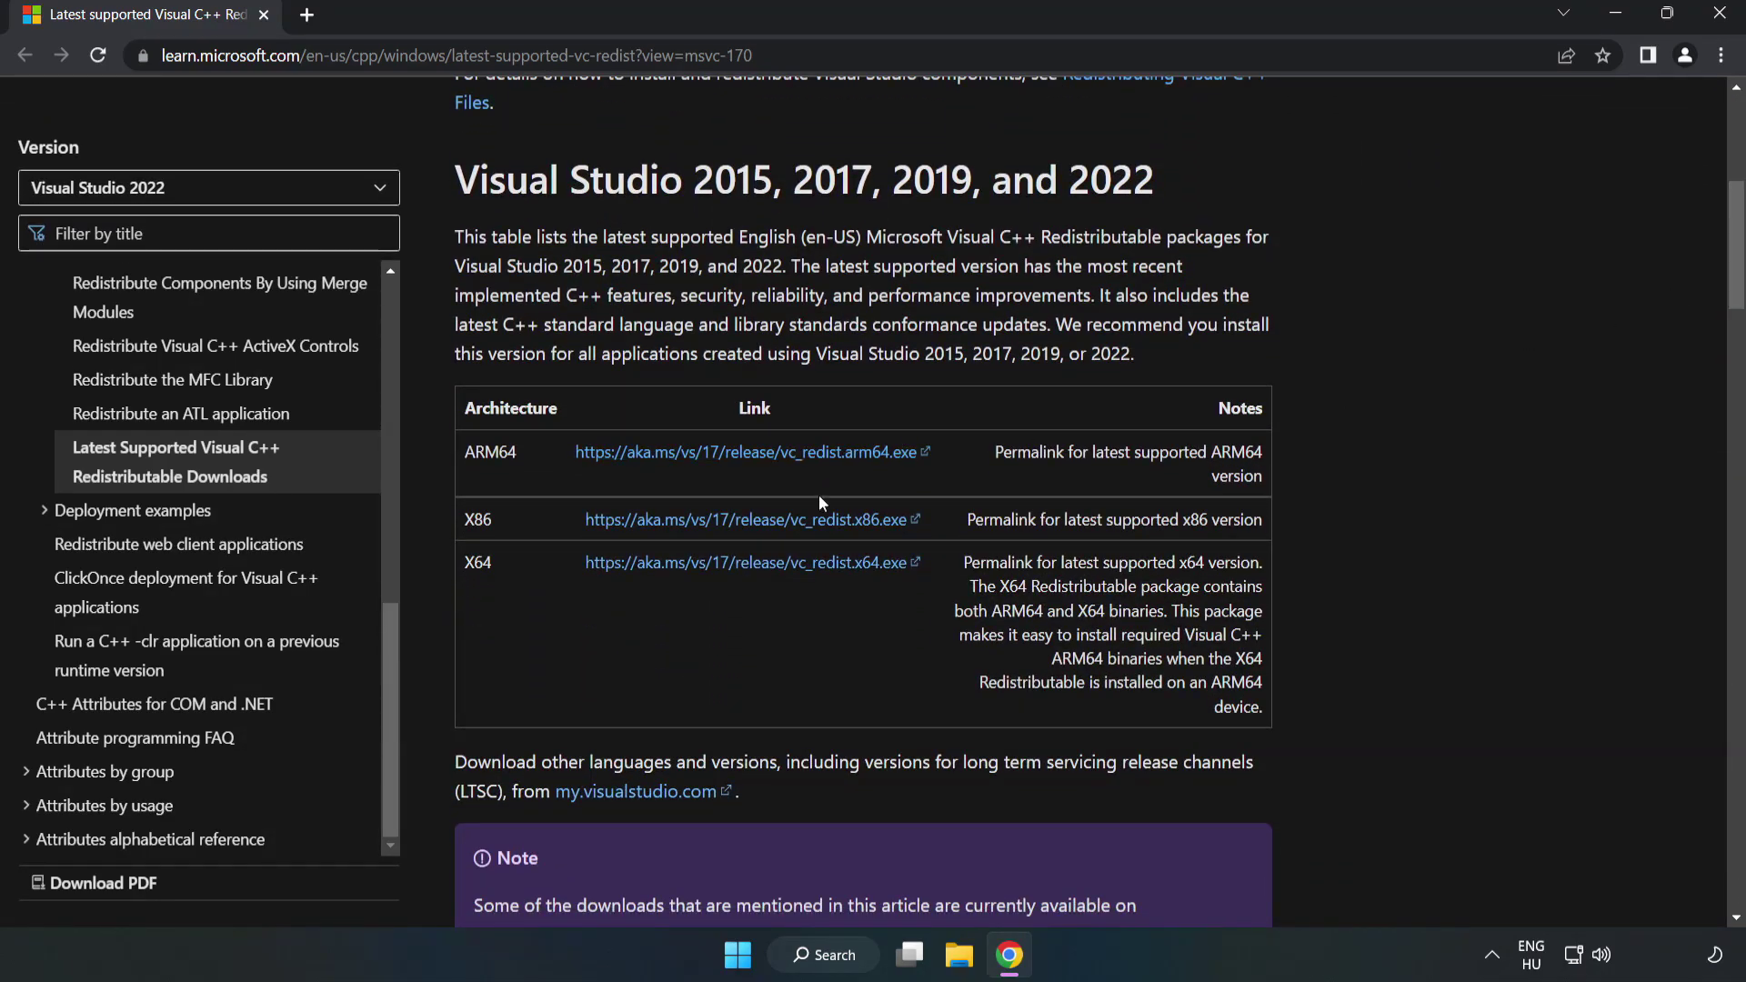
pyautogui.click(744, 456)
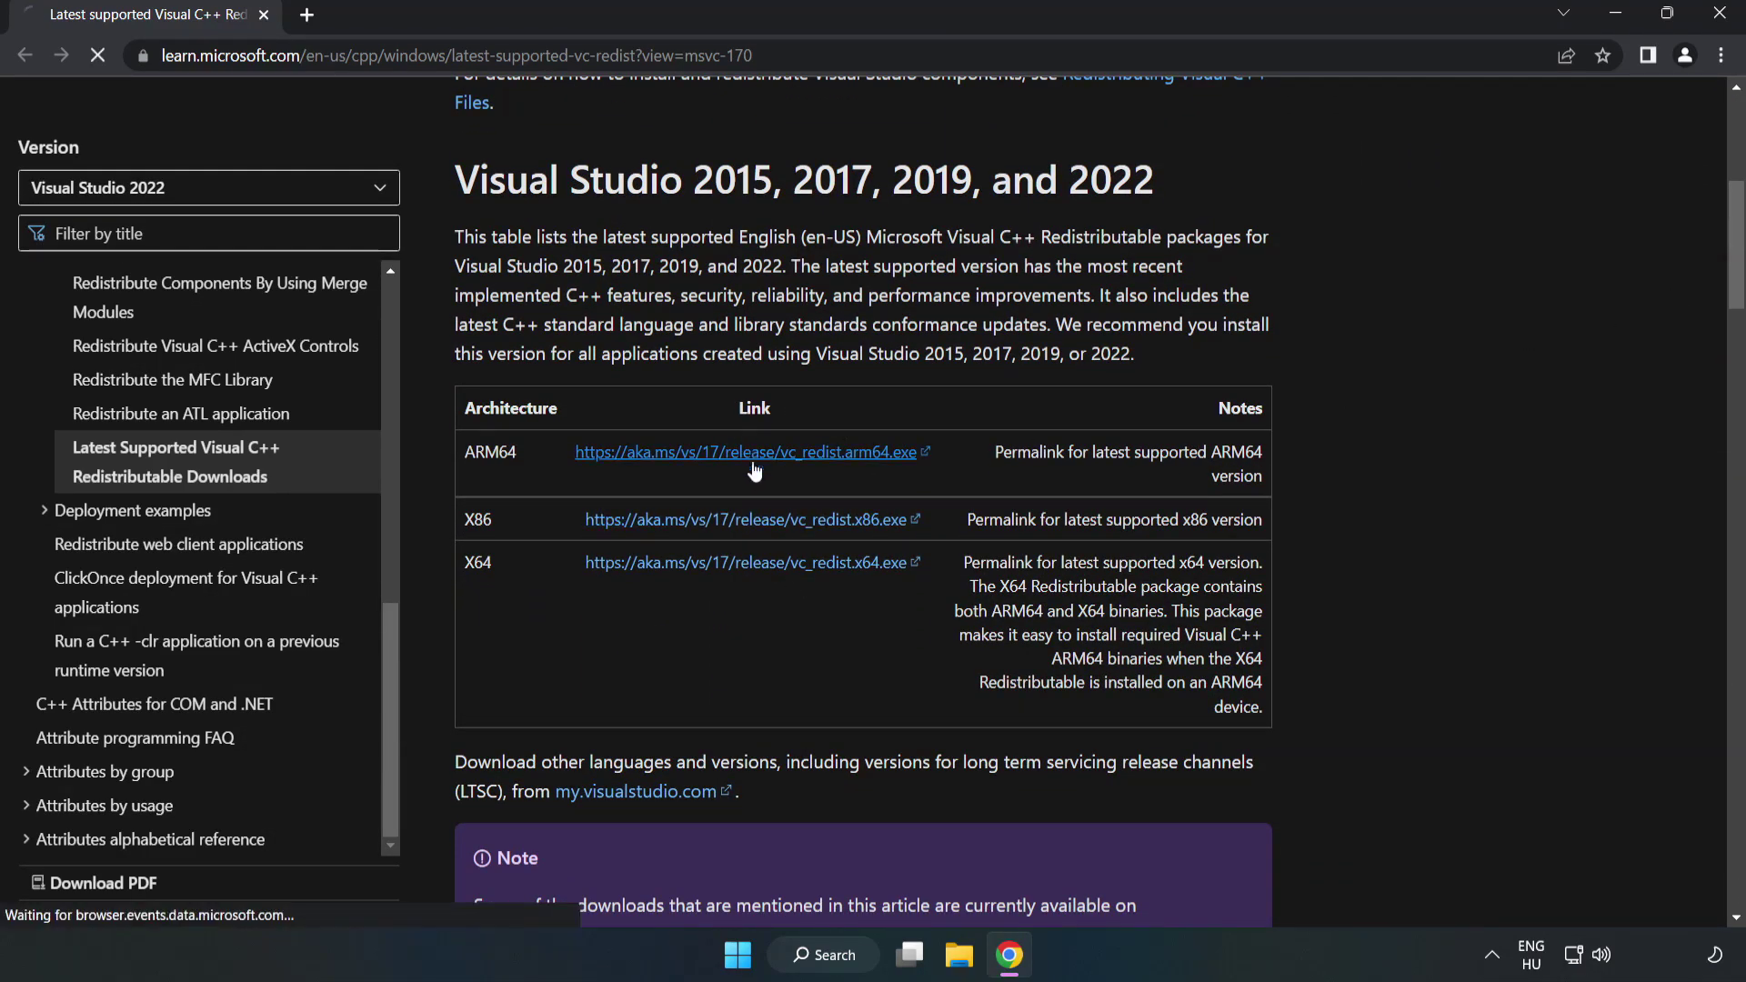
pyautogui.click(769, 520)
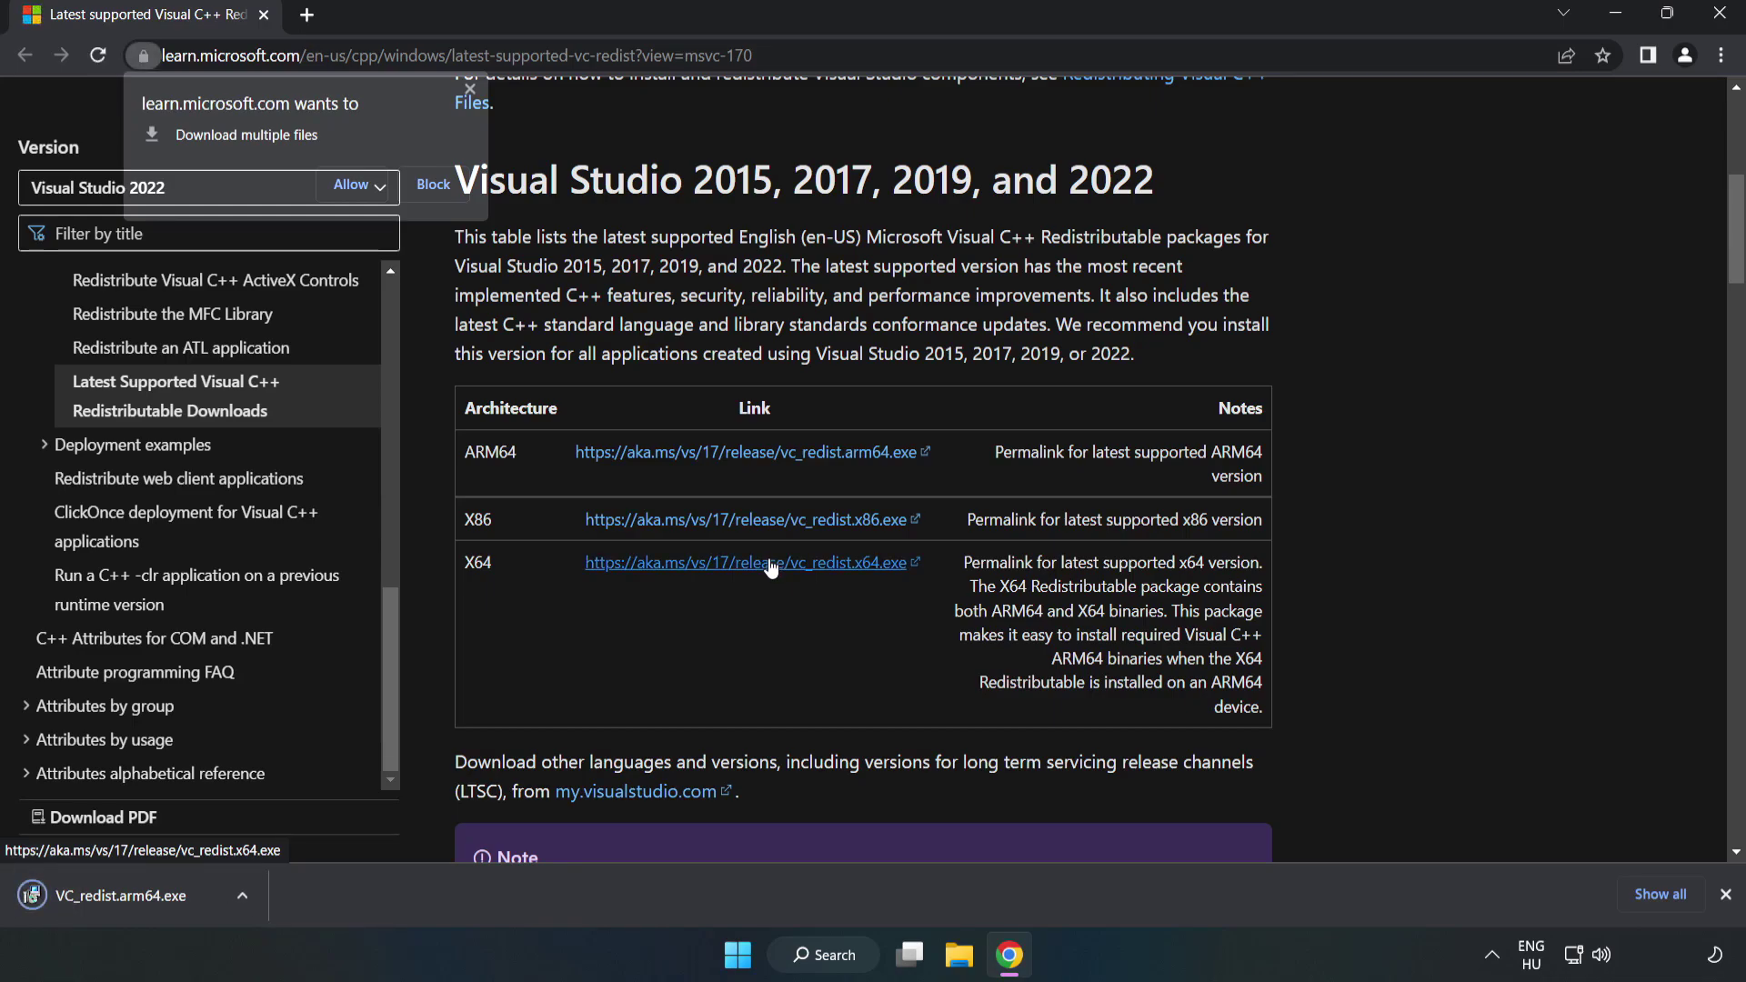
pyautogui.click(353, 185)
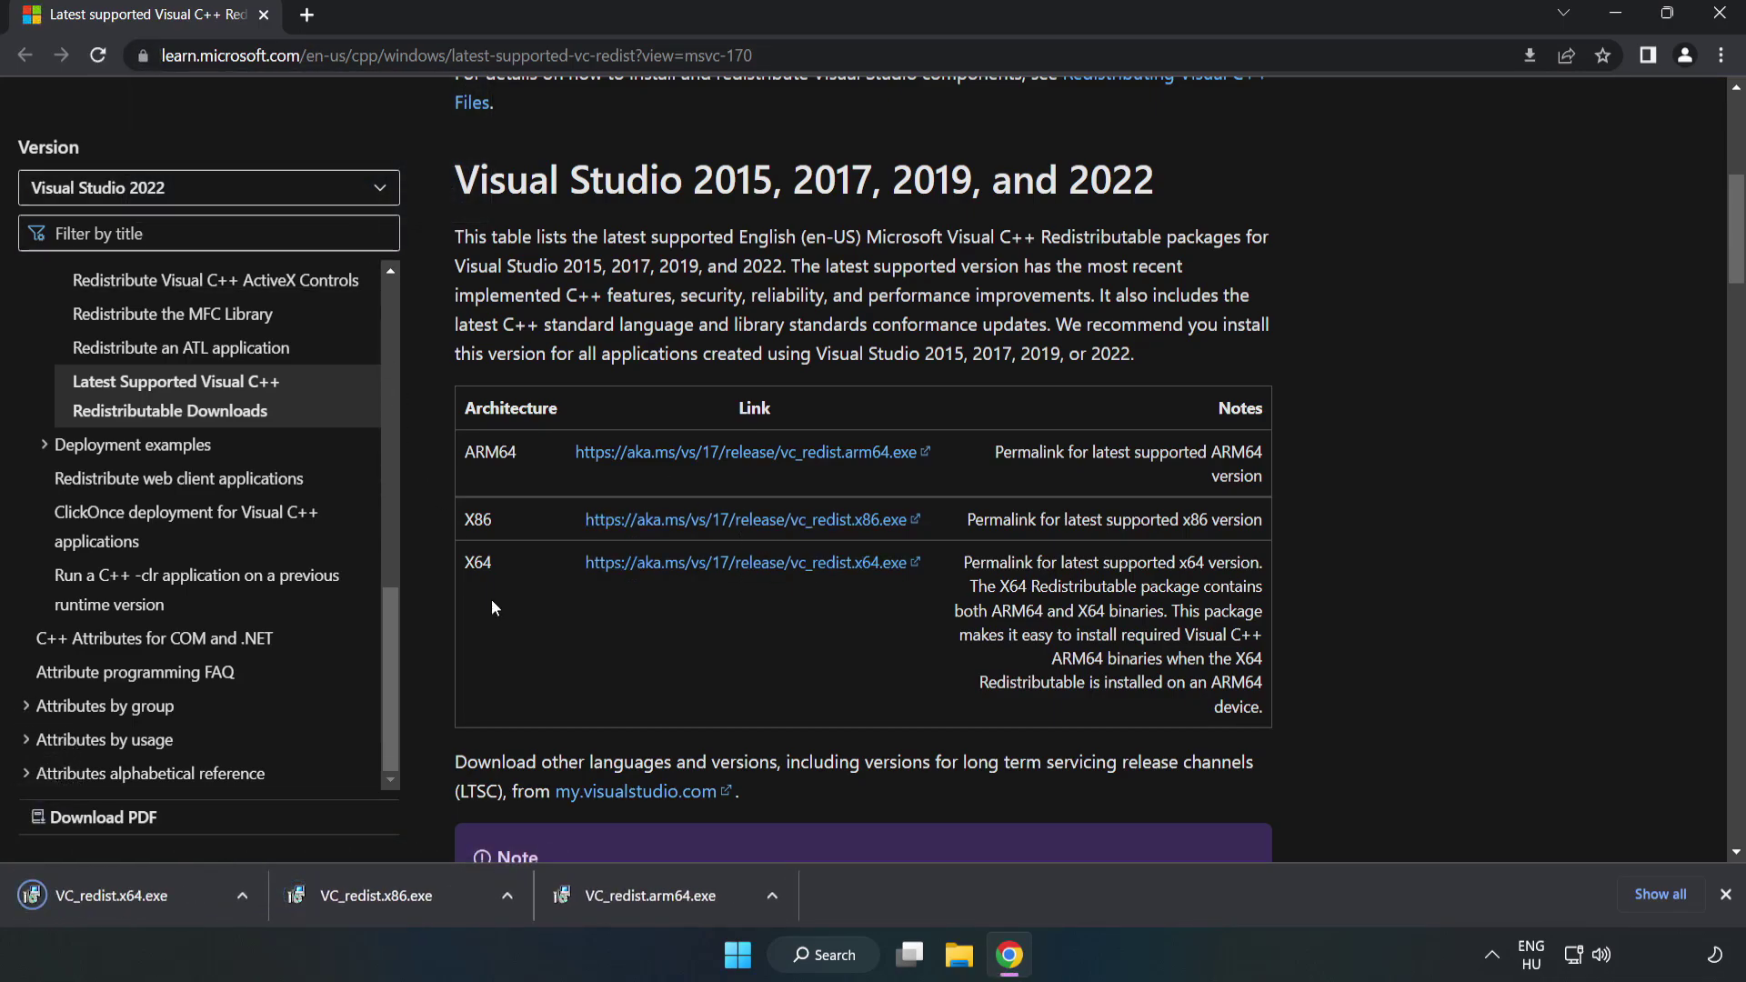
# - Try installing the ARM64 redistributable, which fails, then launch the x86 installer
pyautogui.click(668, 902)
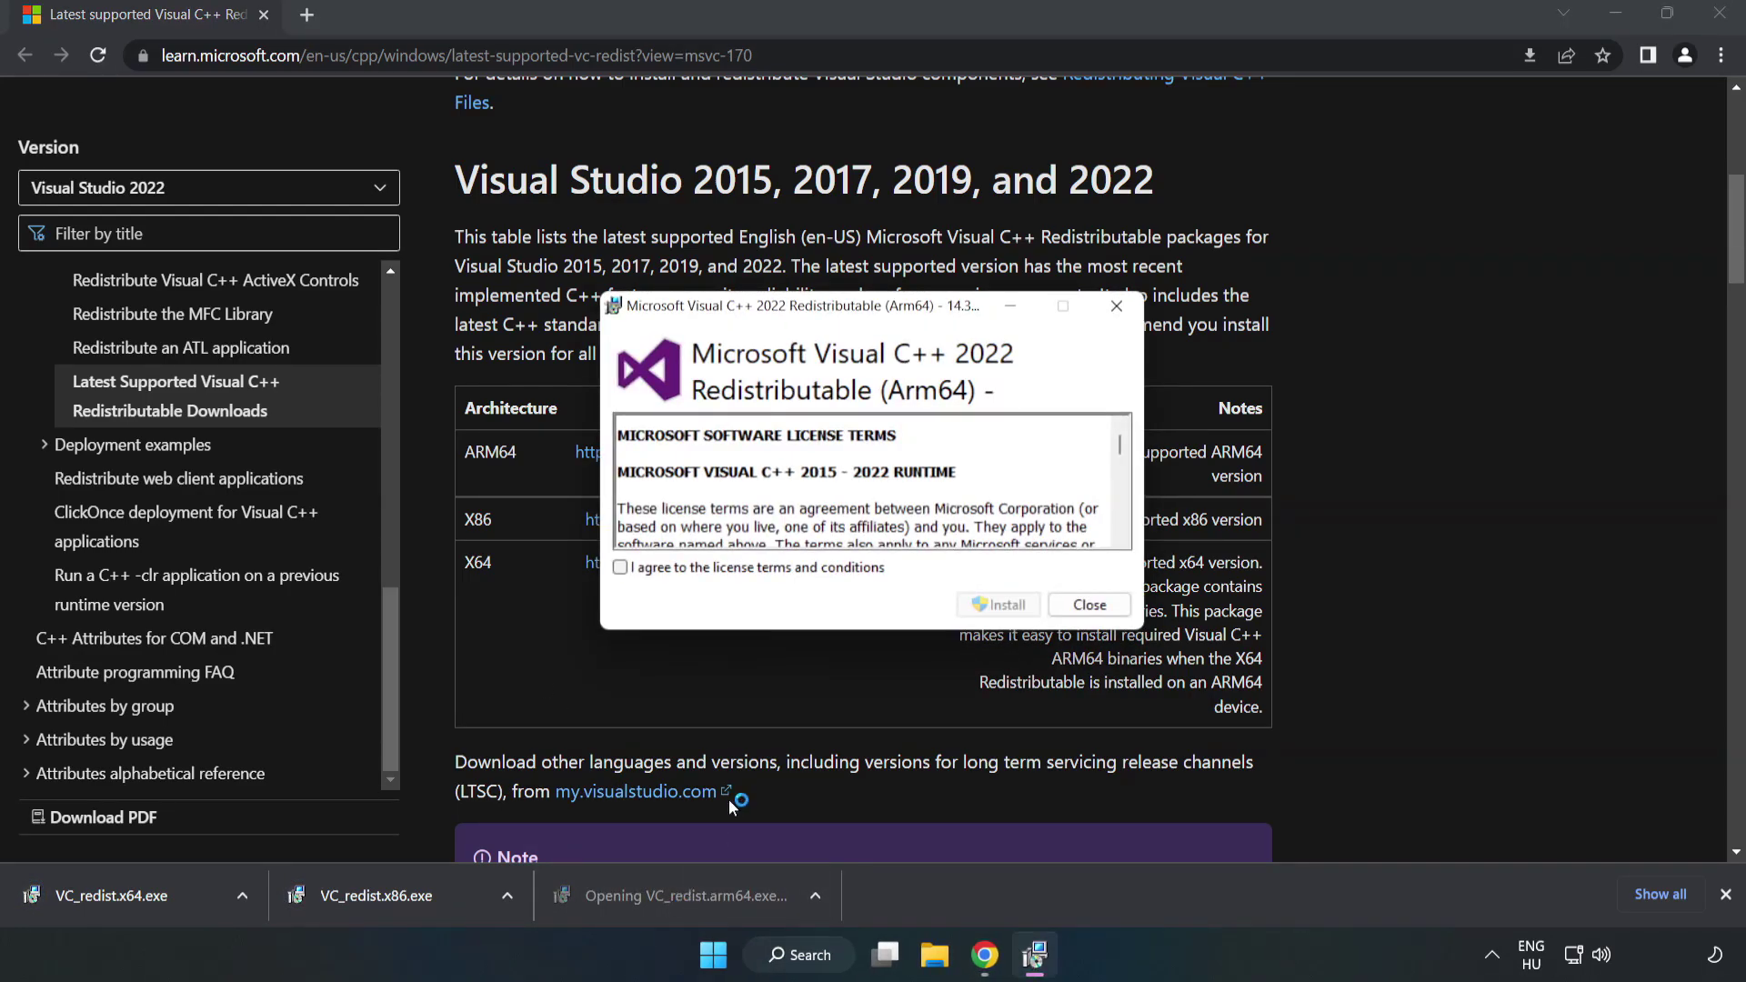
pyautogui.moveTo(1120, 445); pyautogui.dragTo(1119, 551)
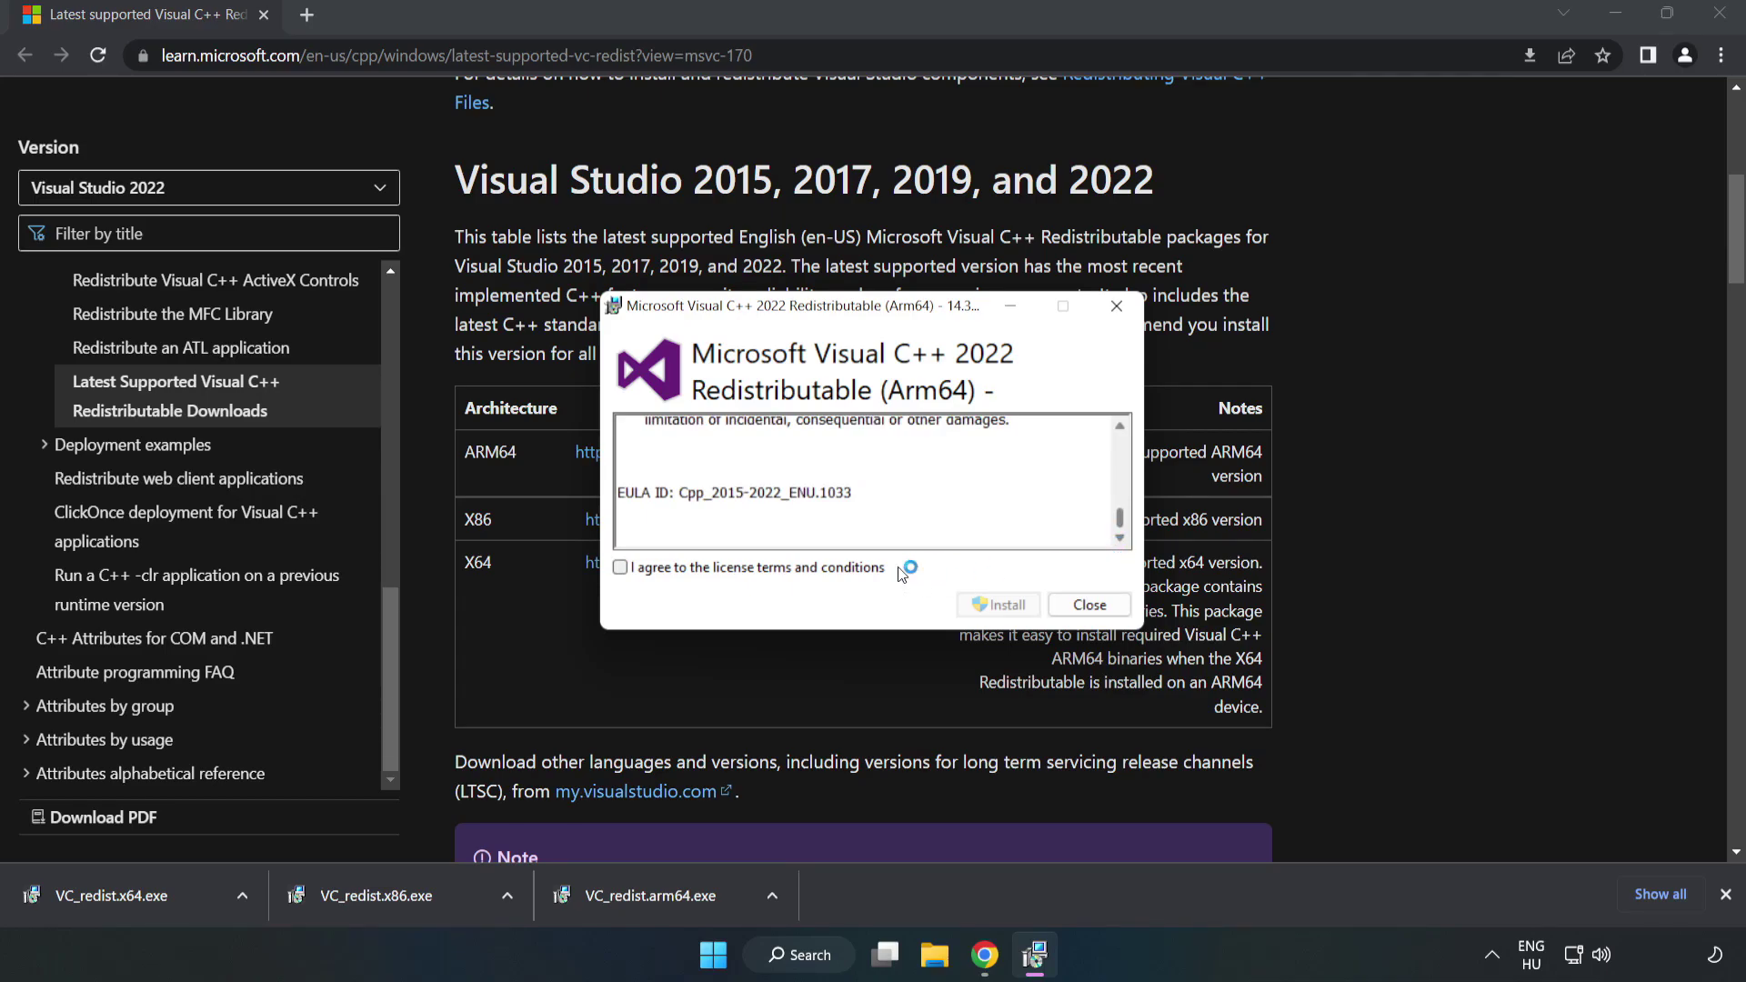
pyautogui.click(762, 567)
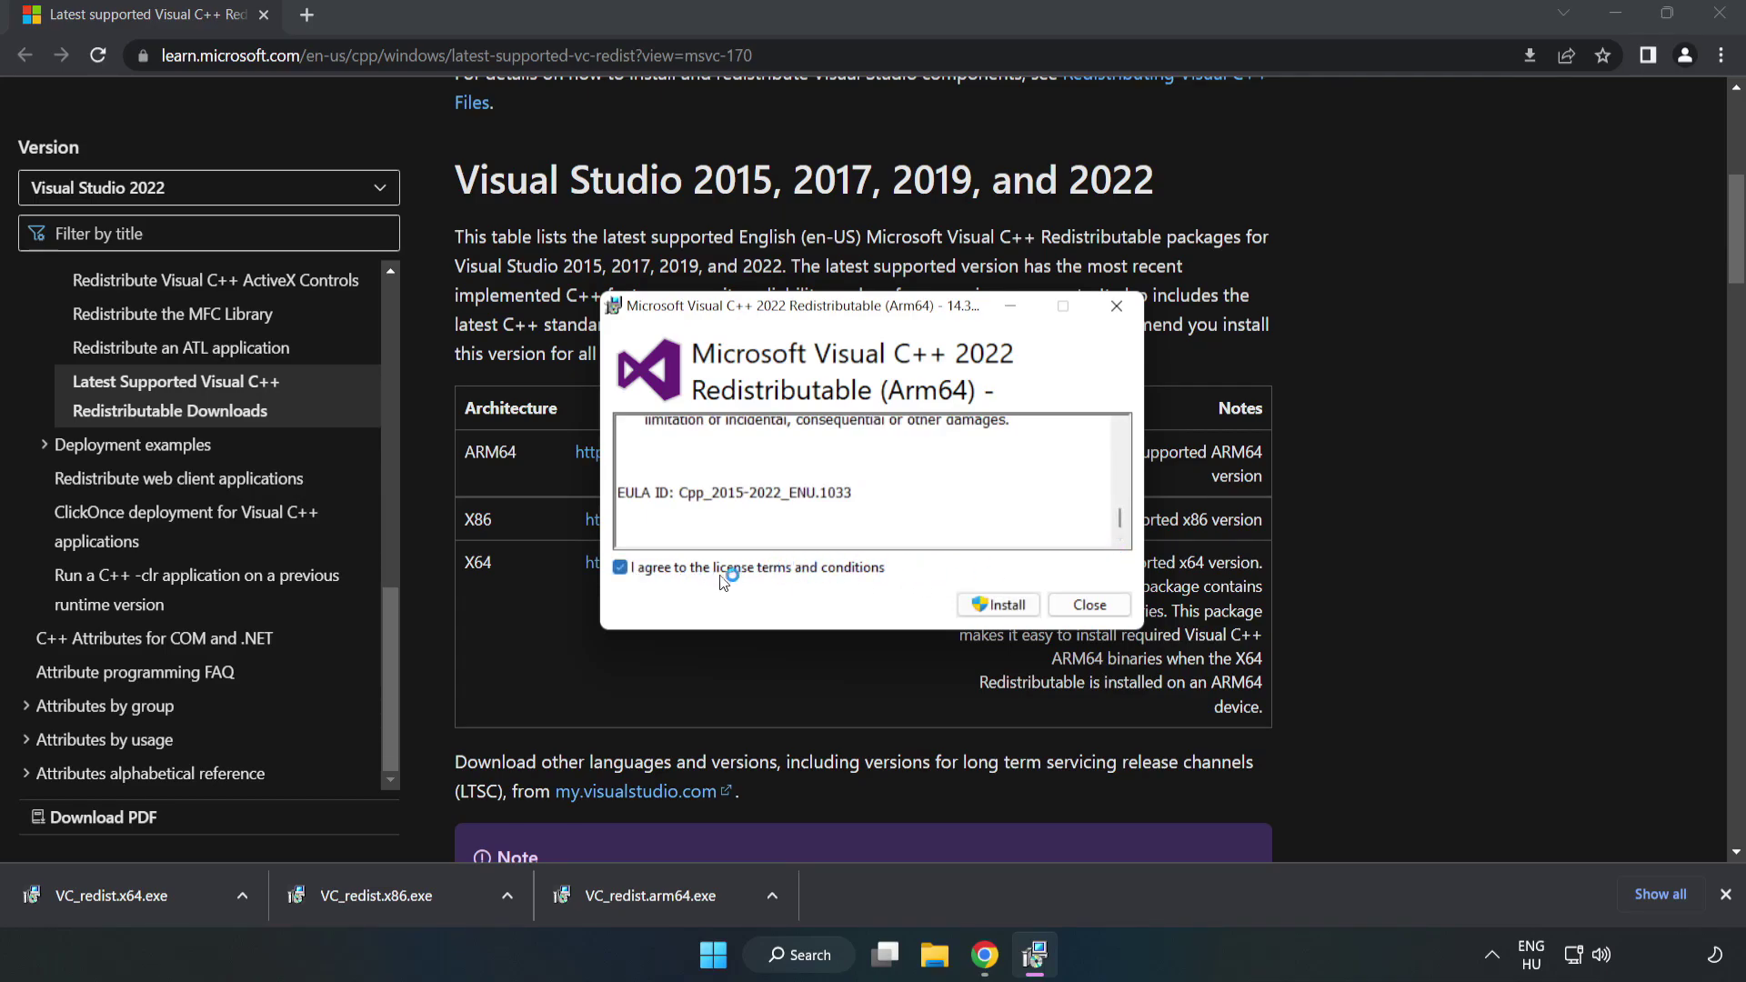
pyautogui.click(1000, 608)
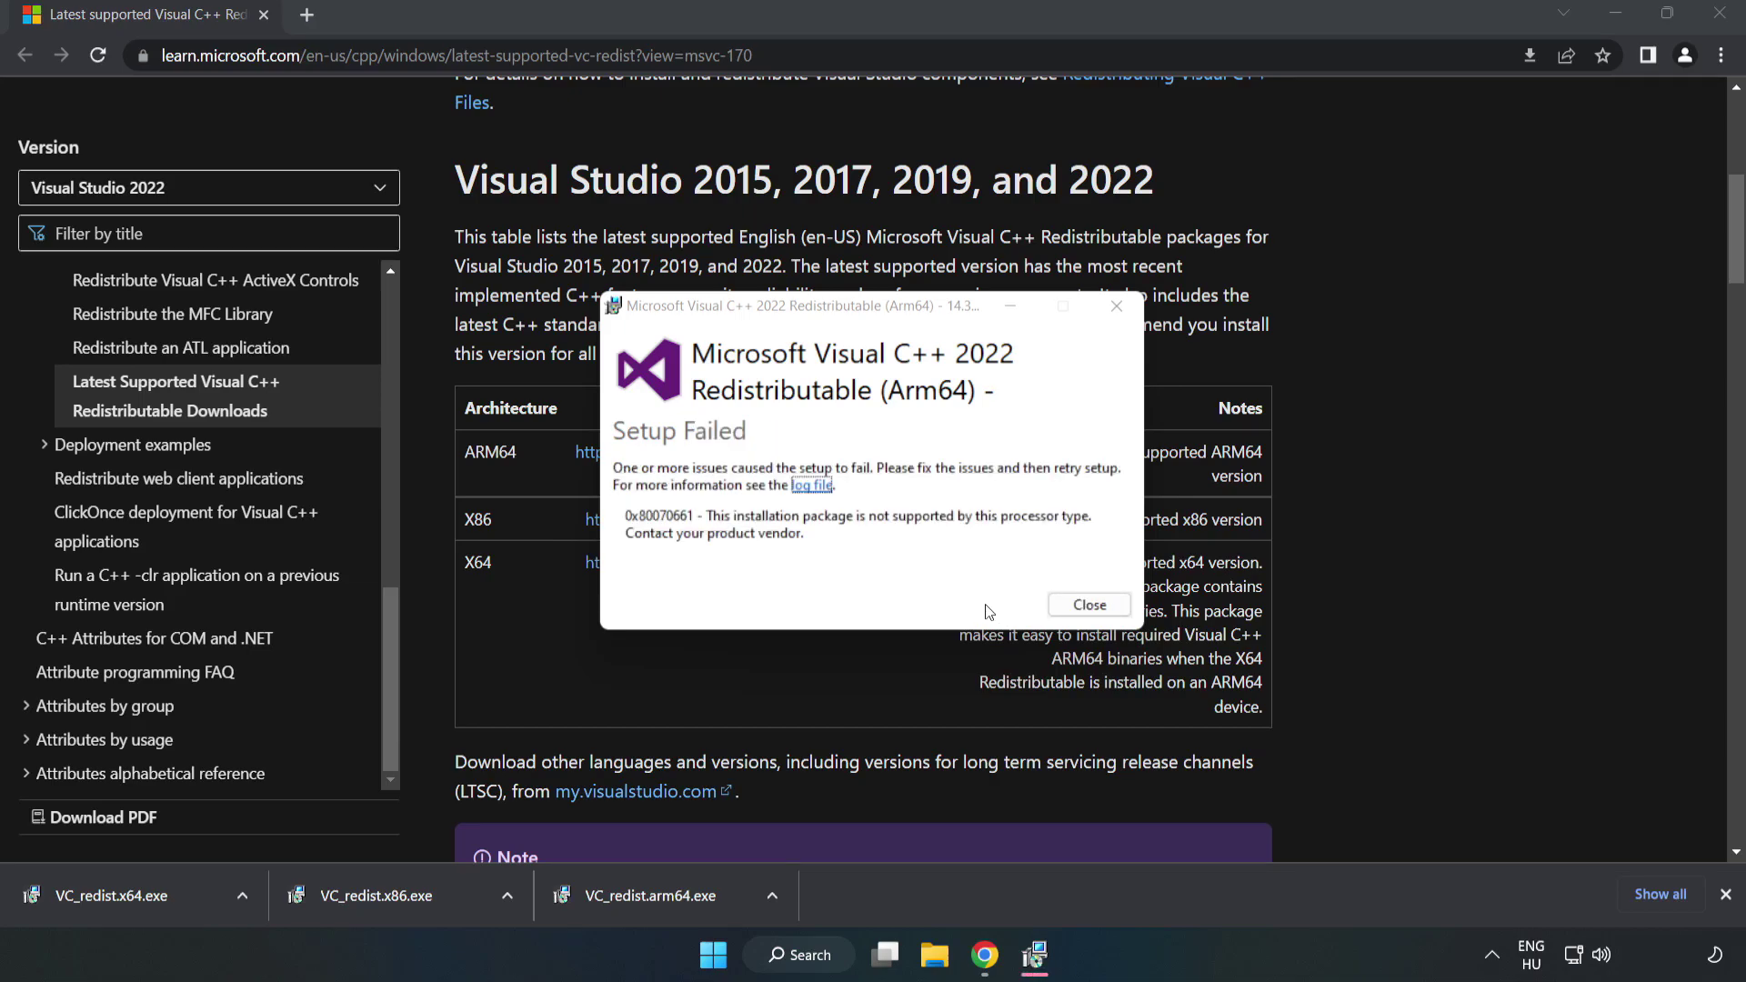
pyautogui.click(1087, 607)
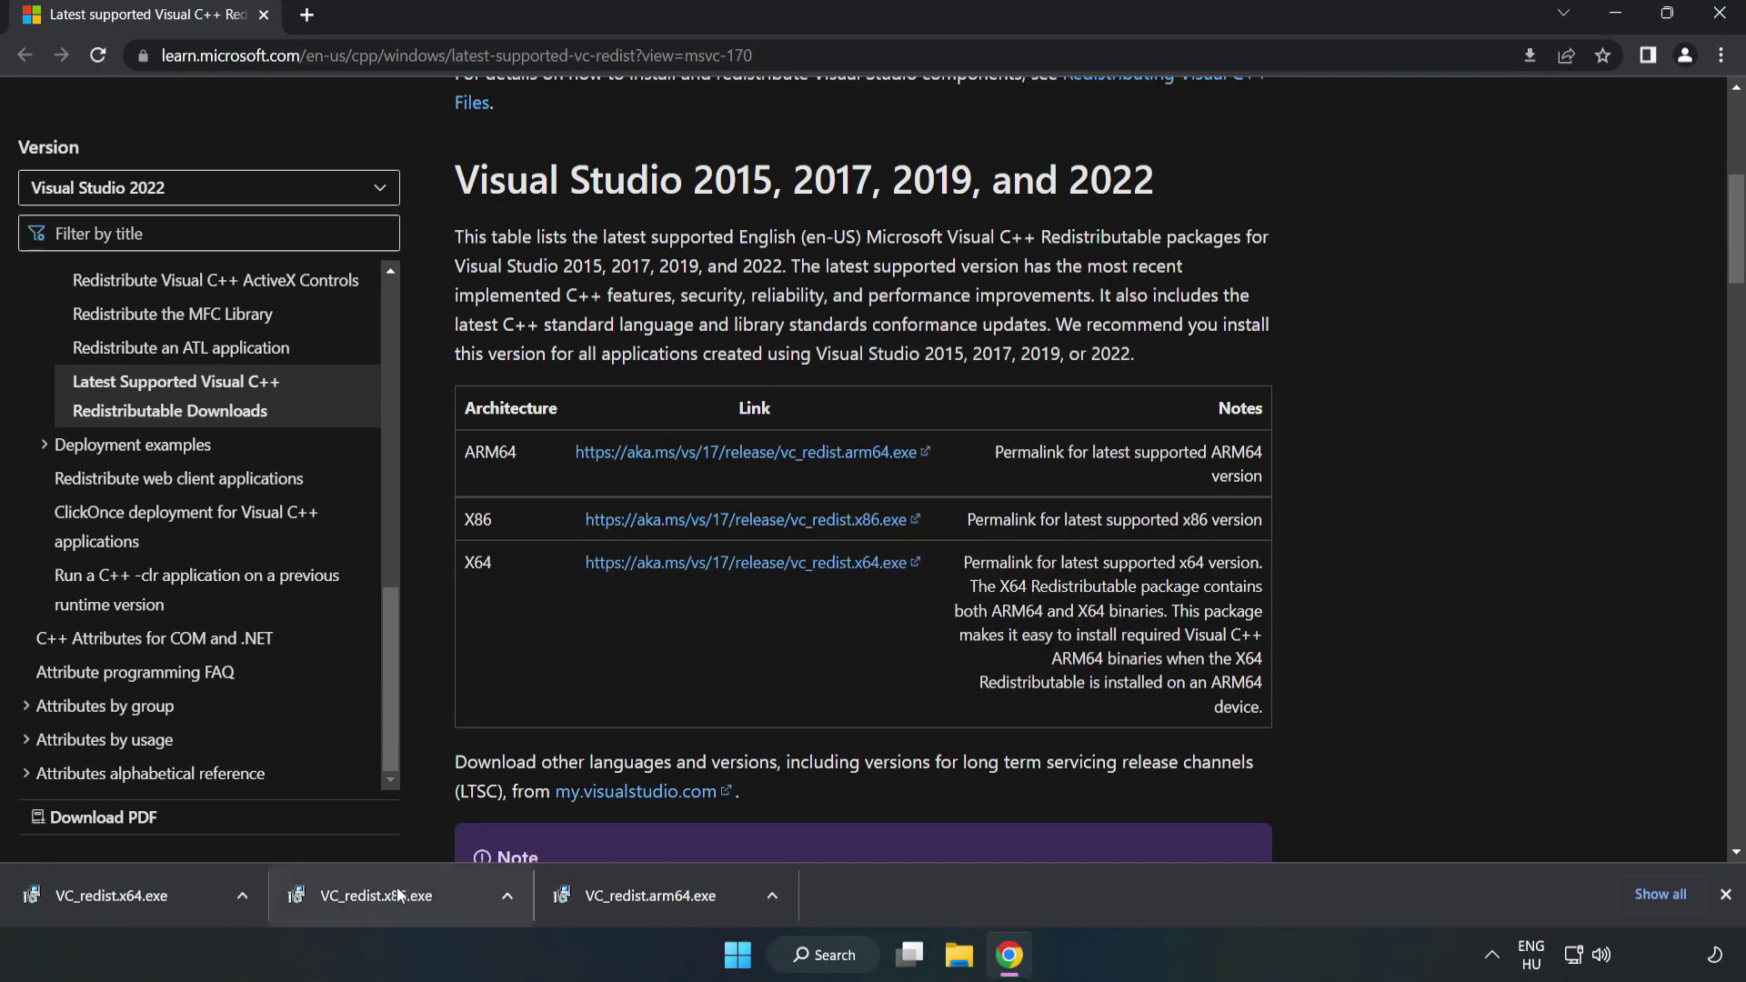
pyautogui.click(405, 891)
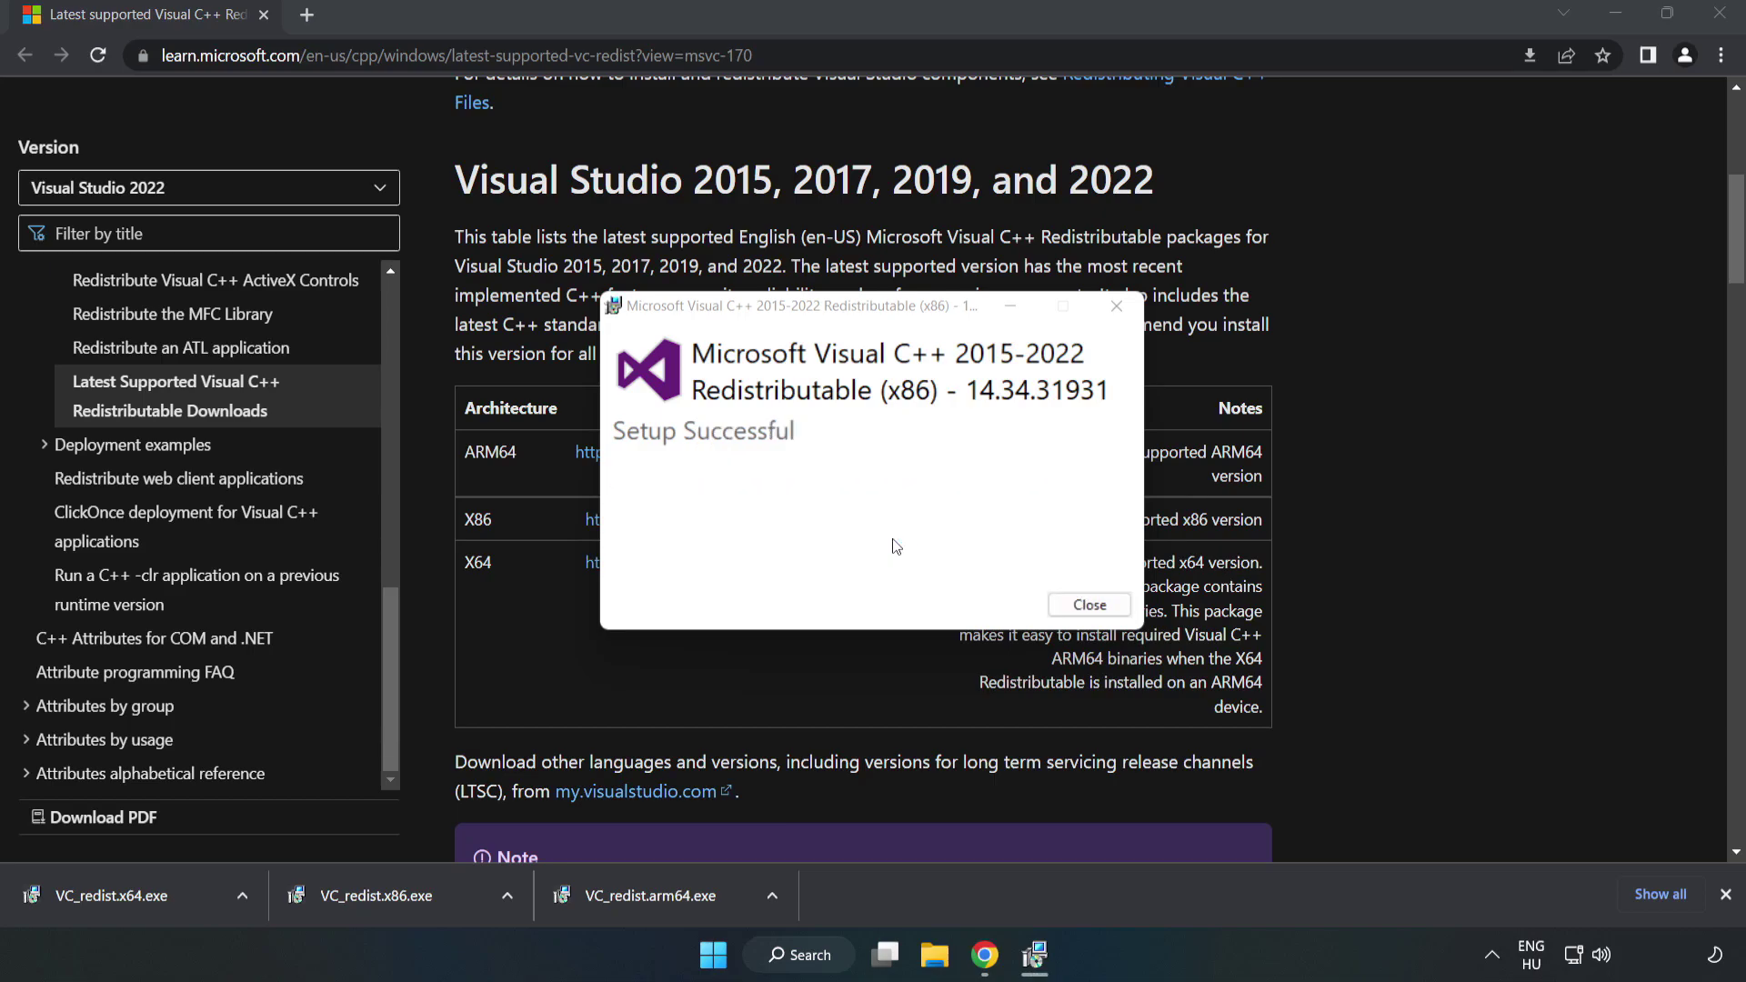
# - Close the finished x86 setup, then install the x64 Visual C++ redistributable and close it
pyautogui.click(1090, 605)
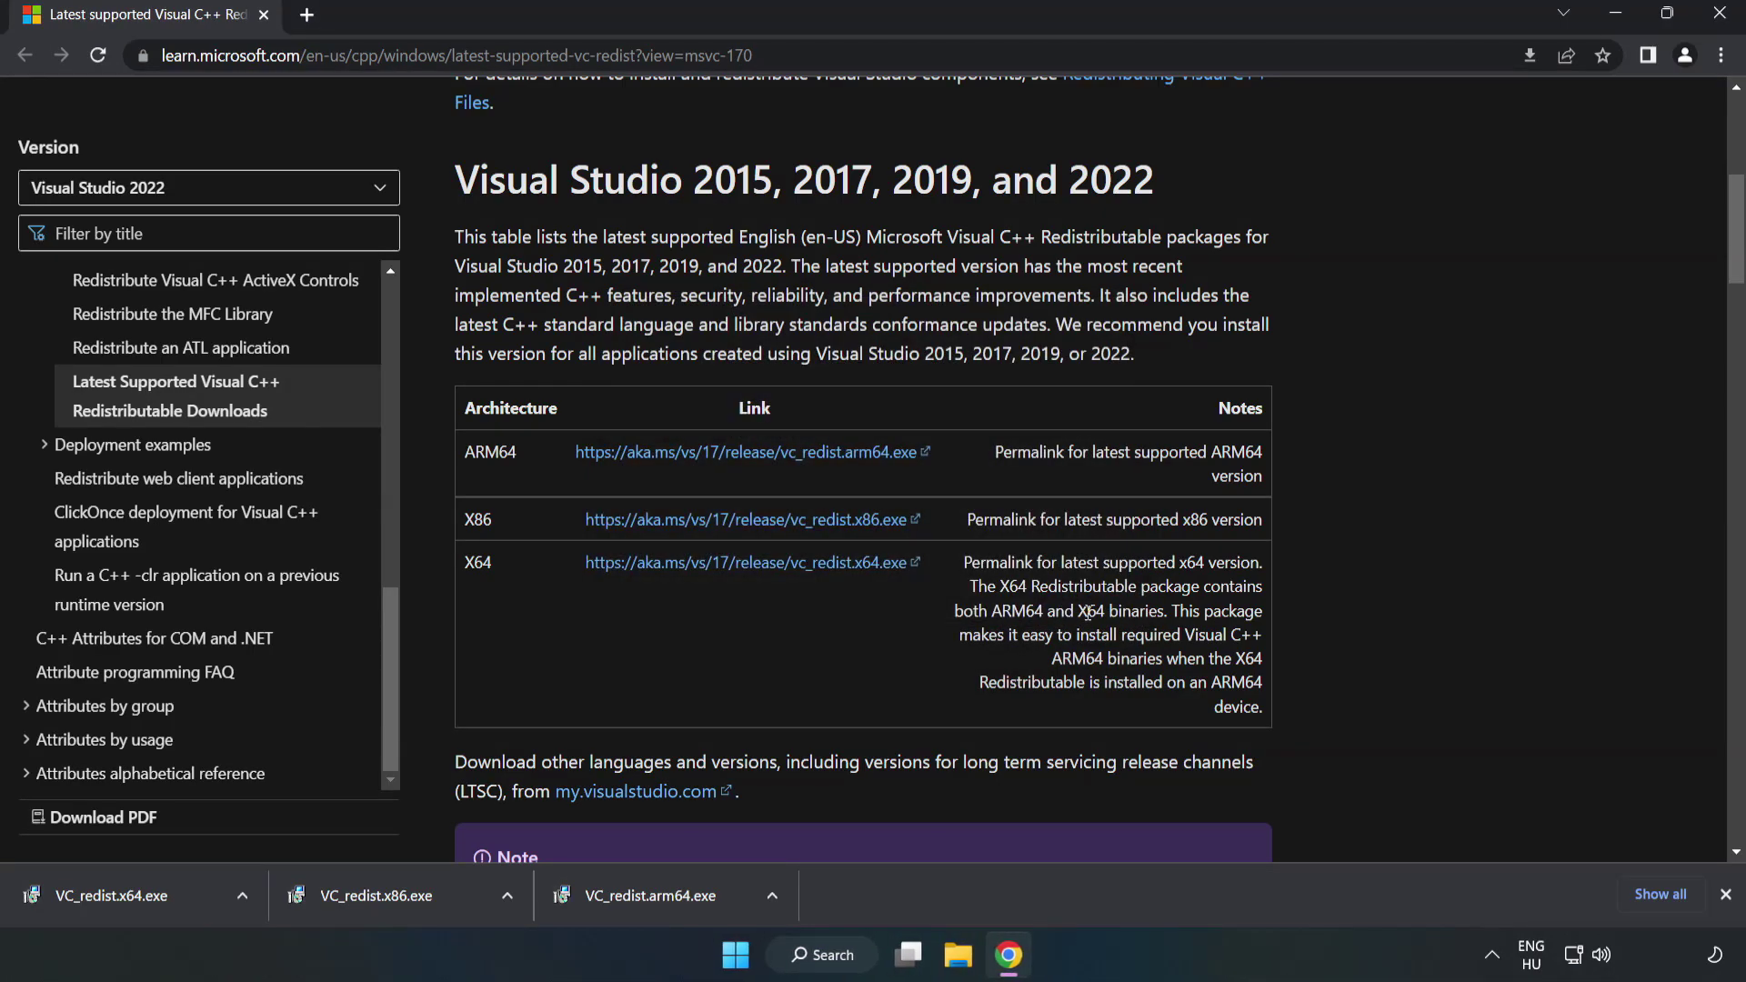
pyautogui.click(94, 892)
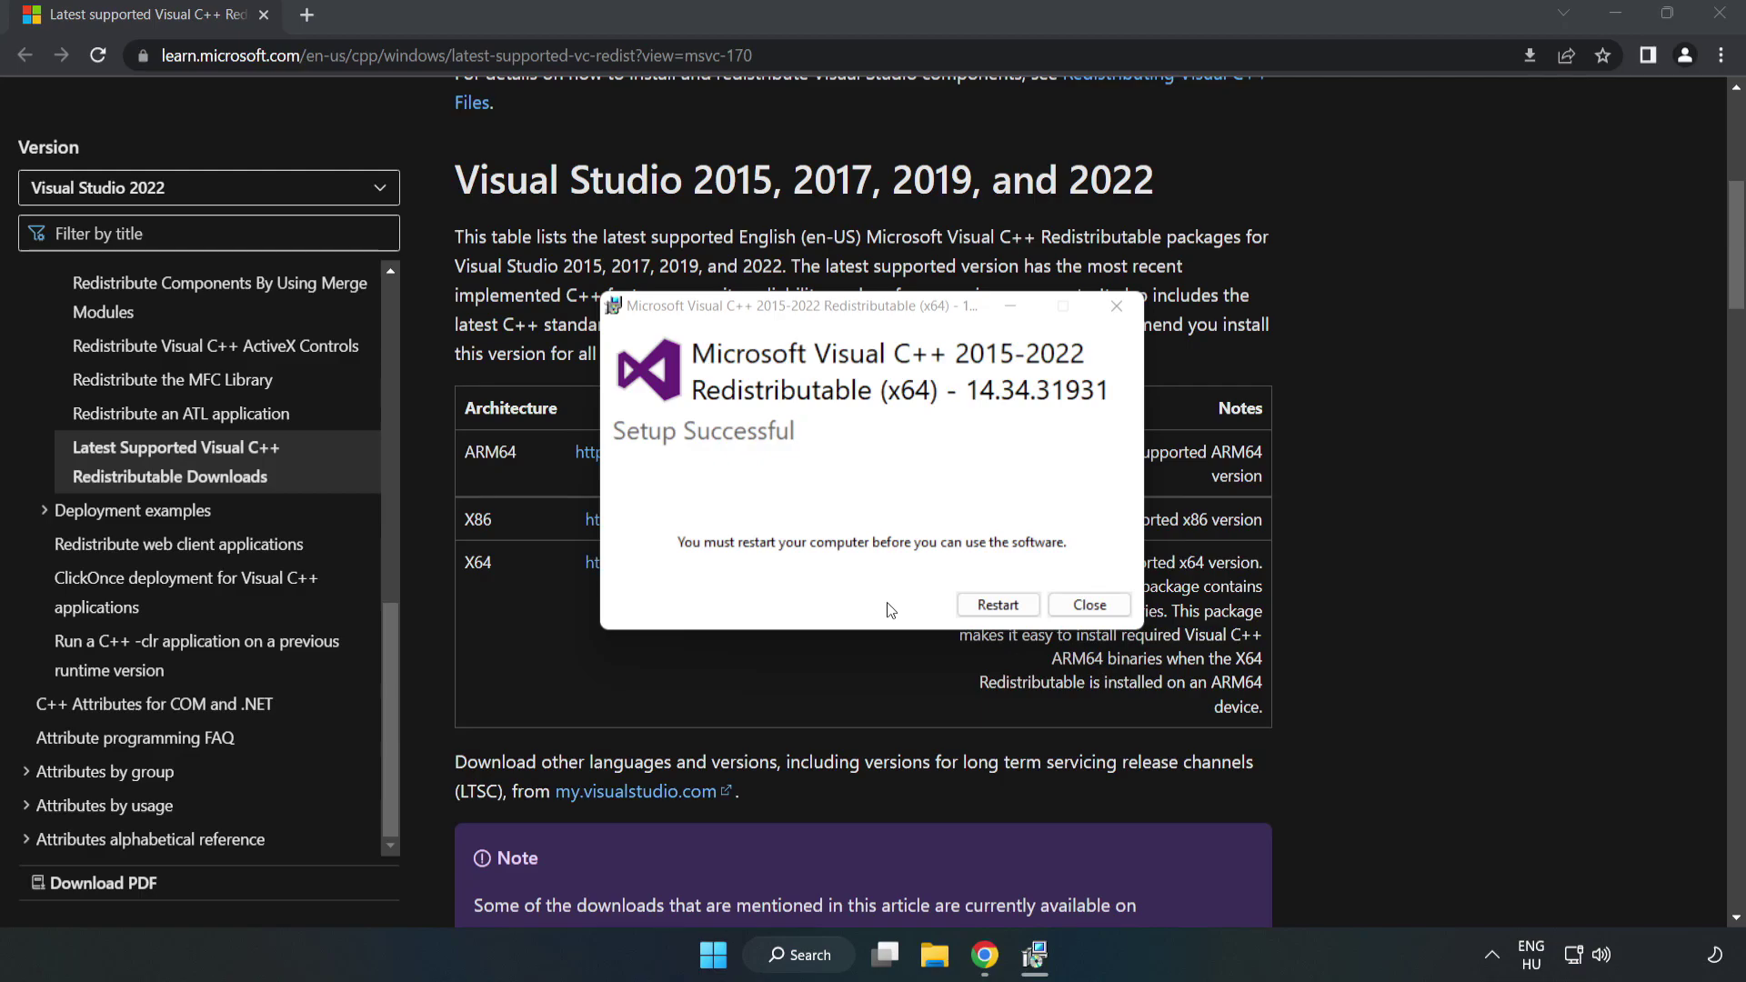
pyautogui.click(1089, 605)
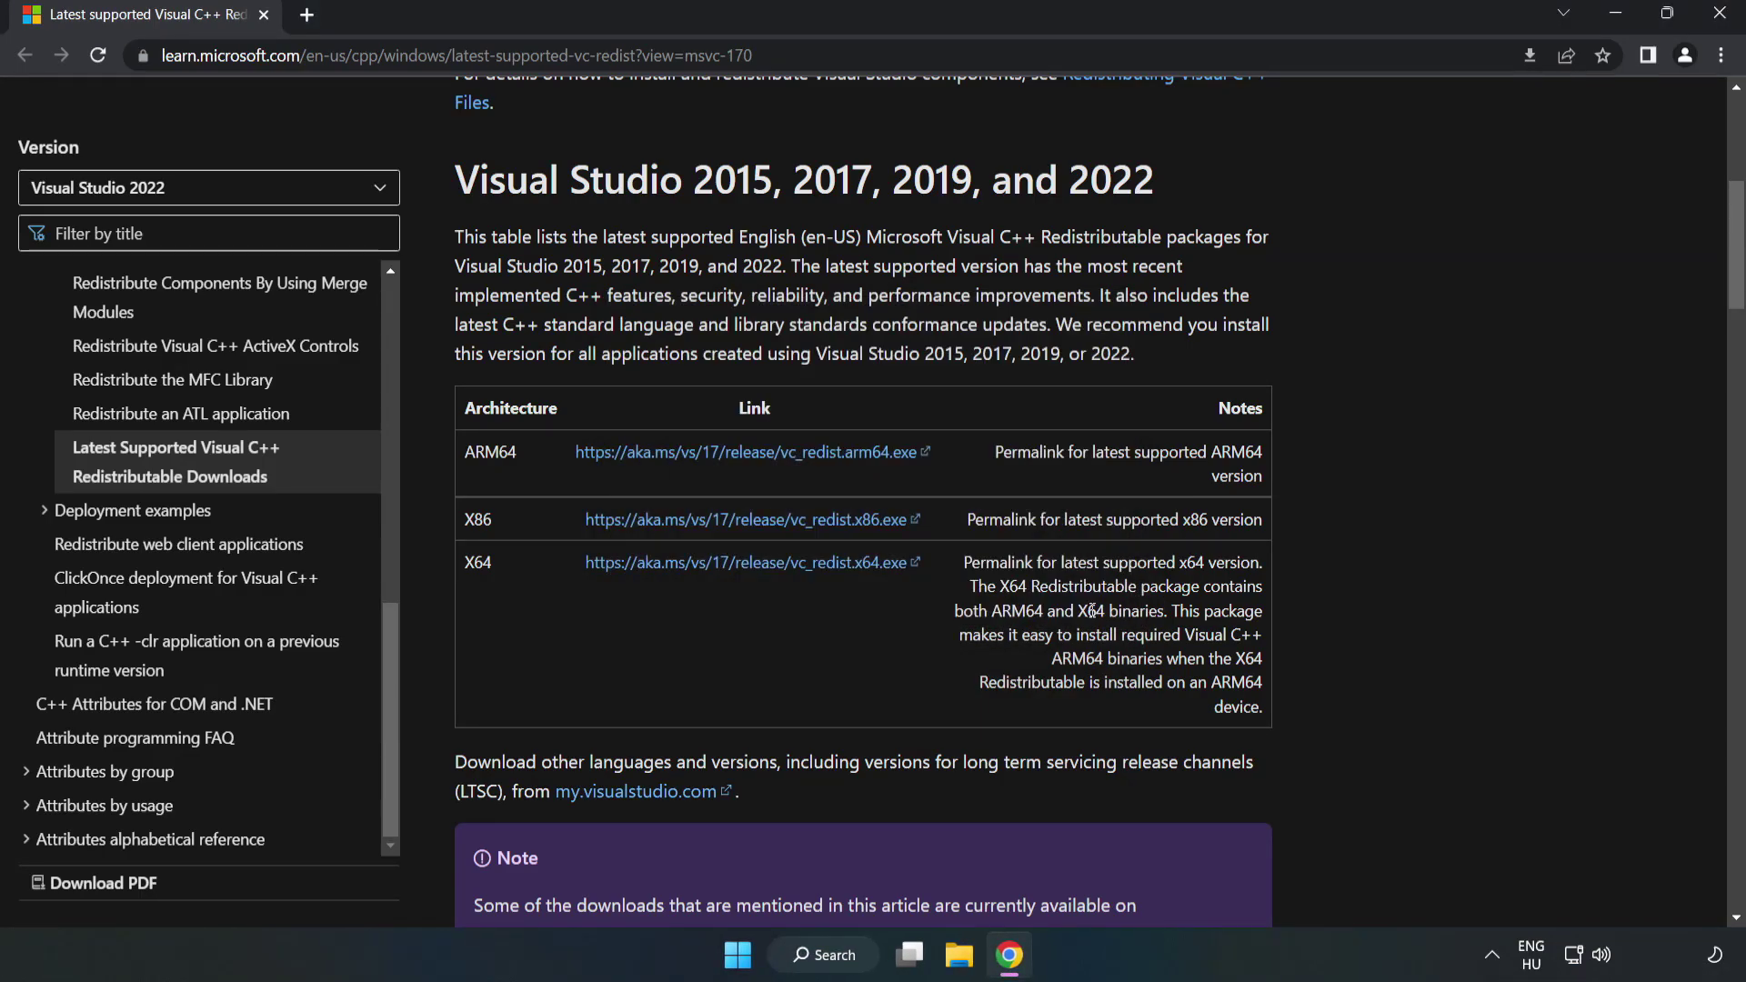
# - Close Chrome and bring up the Start menu's power options, including Restart
pyautogui.click(1722, 20)
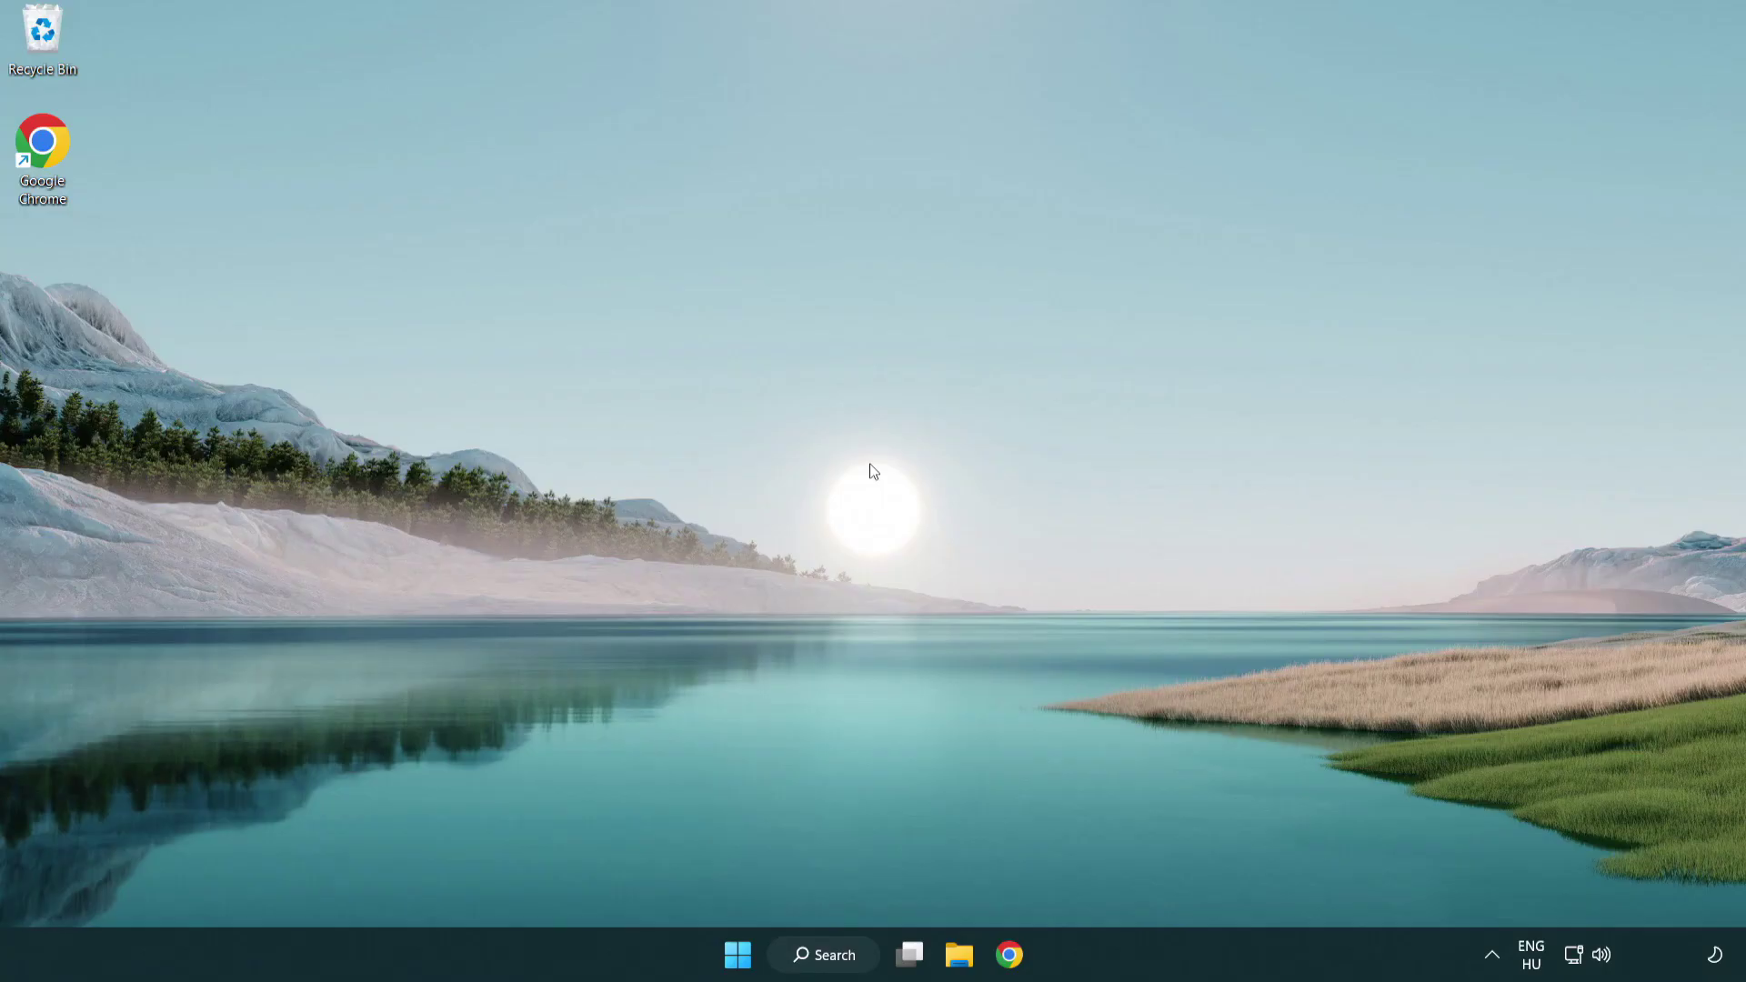
pyautogui.click(737, 957)
pyautogui.click(1155, 876)
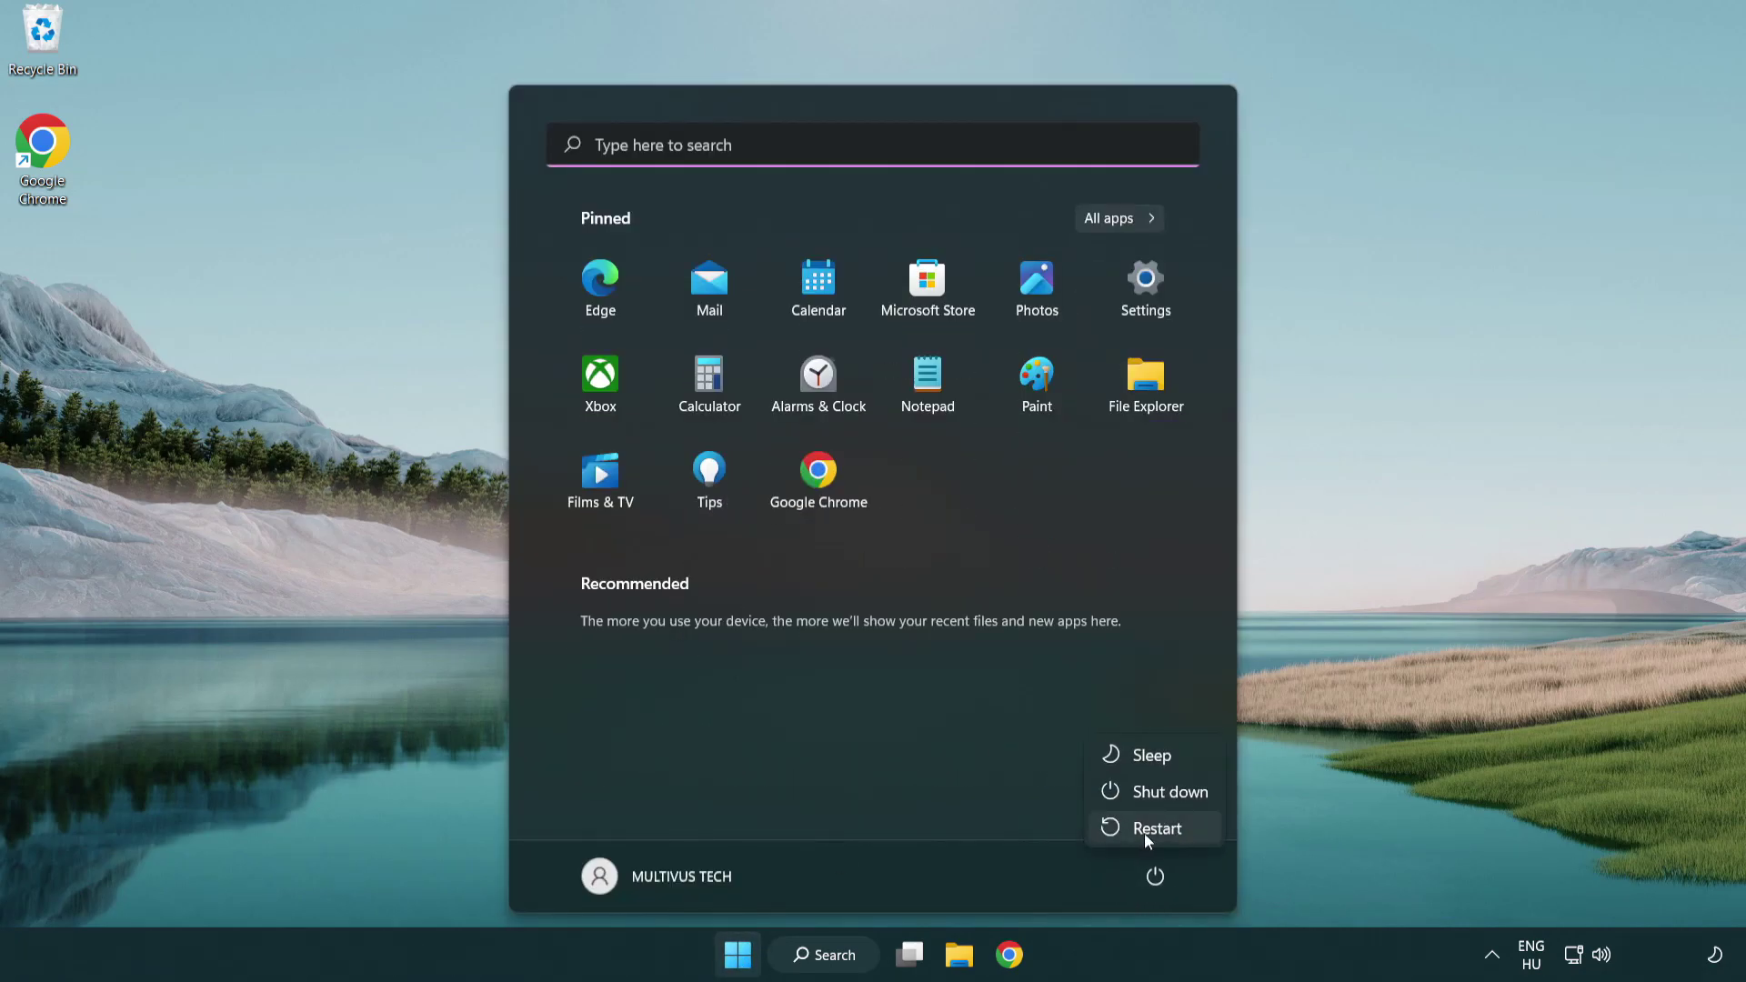